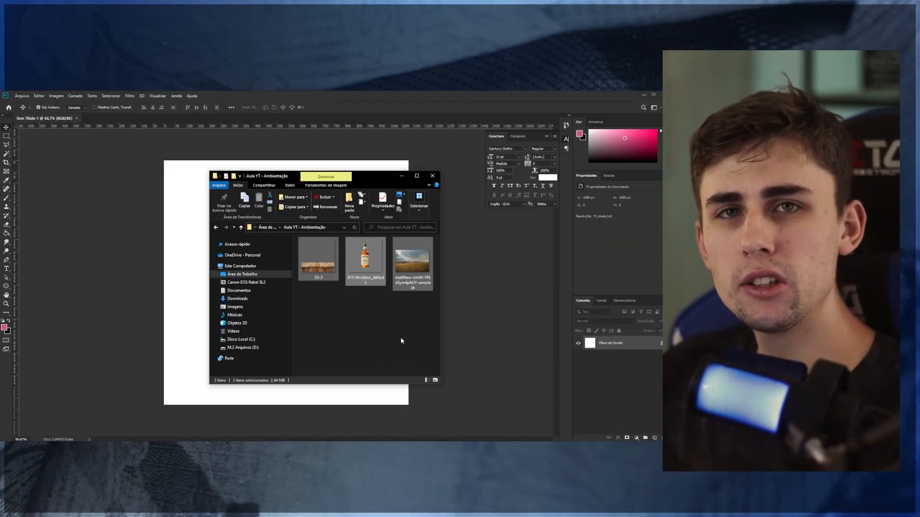
Place the wooden table image from the Aula YT - Ambientação folder and enlarge it to the full canvas width.
click(317, 258)
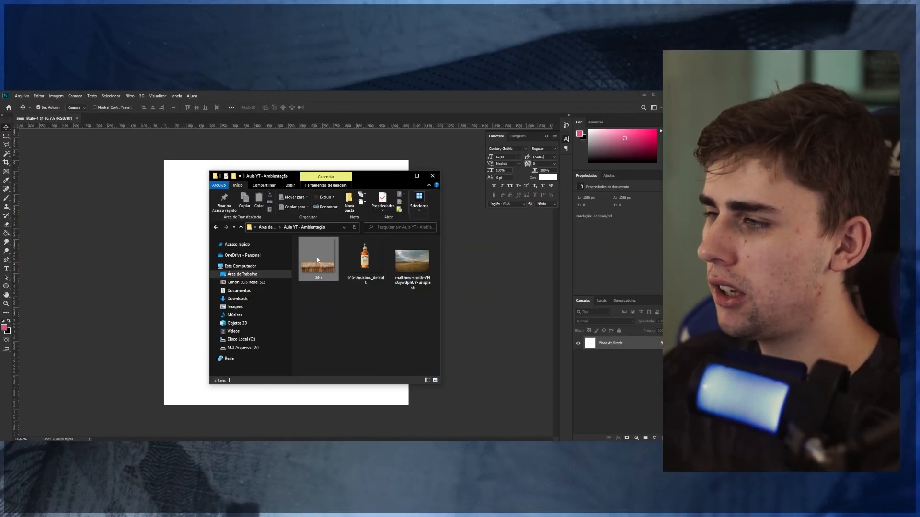
key(Right)
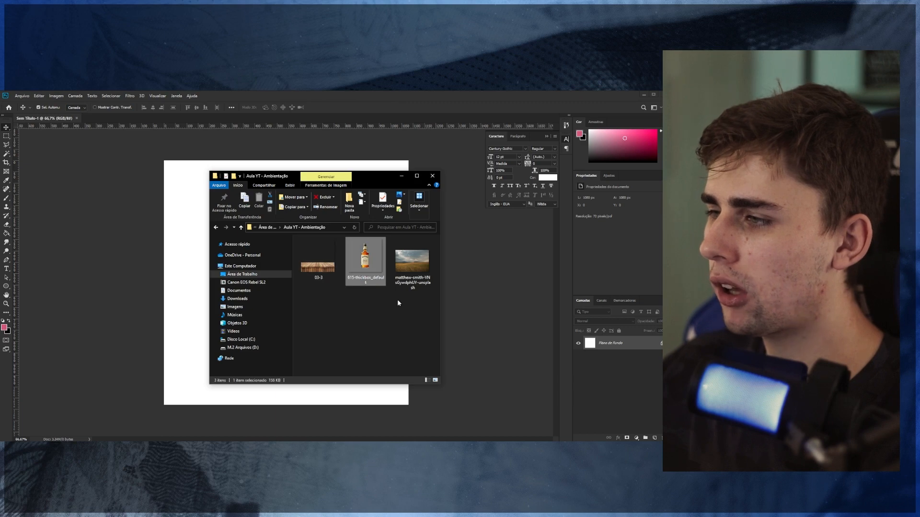
click(419, 269)
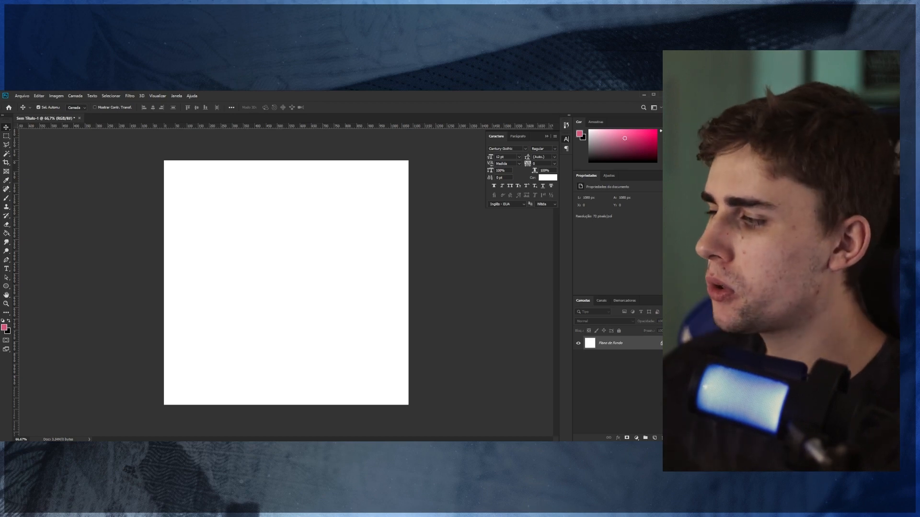
key(alt+Tab)
drag(318, 262, 133, 382)
drag(367, 284, 408, 284)
key(Return)
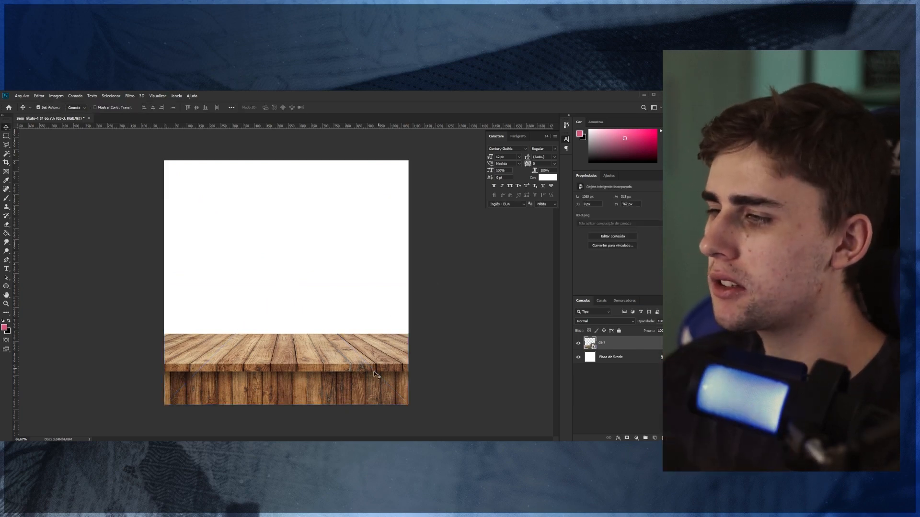
Try to stretch the wooden table vertically for a deeper tabletop and align it with the canvas edges.
key(ctrl+t)
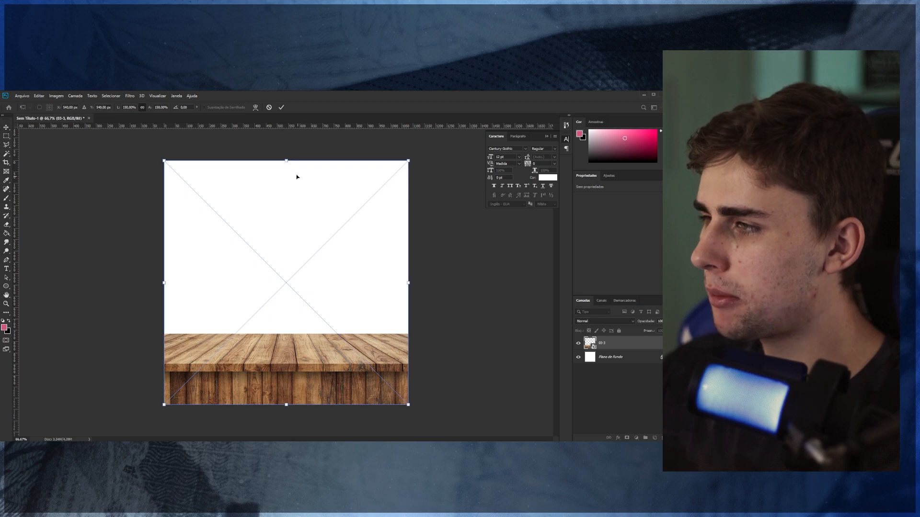
drag(286, 161, 288, 95)
drag(287, 405, 288, 455)
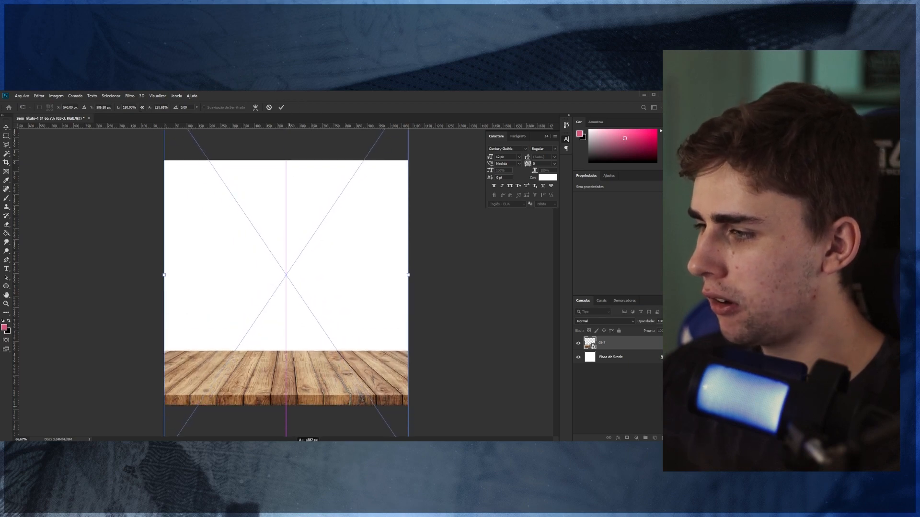
scroll(301, 356, down, 3)
drag(286, 141, 286, 90)
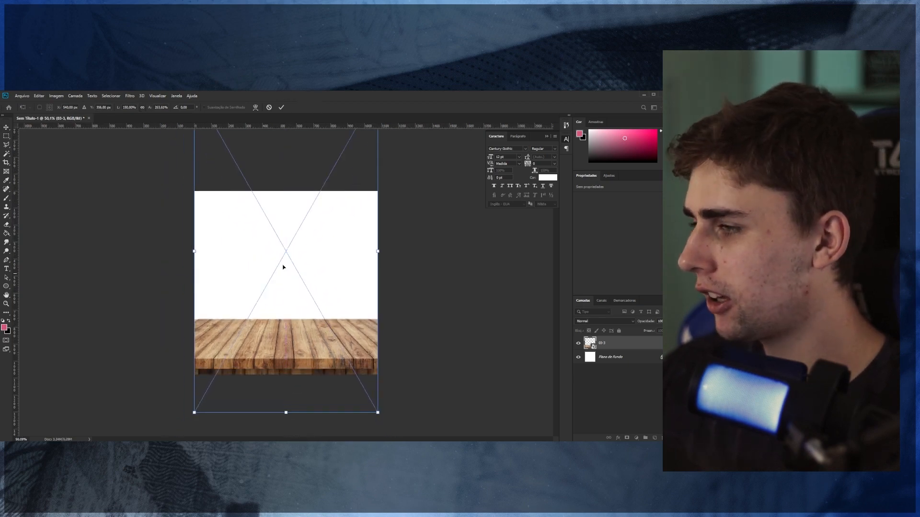
drag(286, 413, 286, 471)
scroll(287, 281, down, 2)
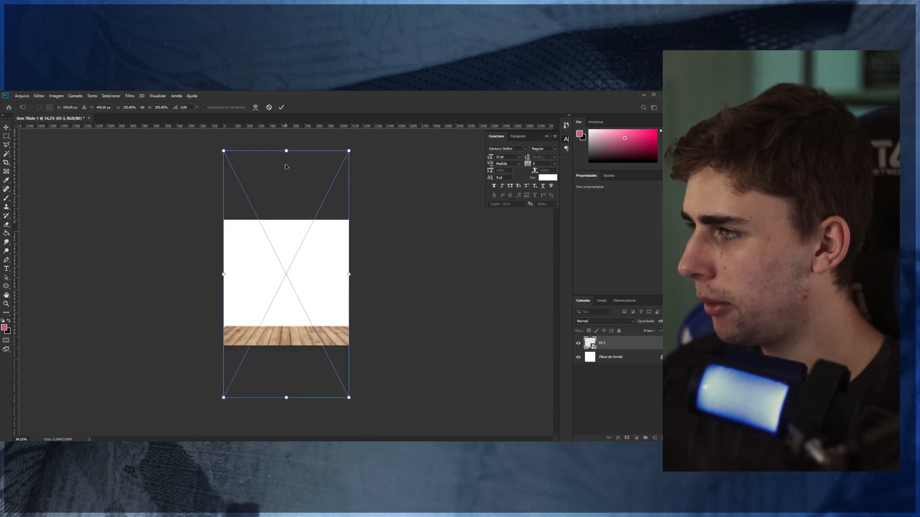
drag(286, 148, 285, 84)
drag(258, 297, 255, 276)
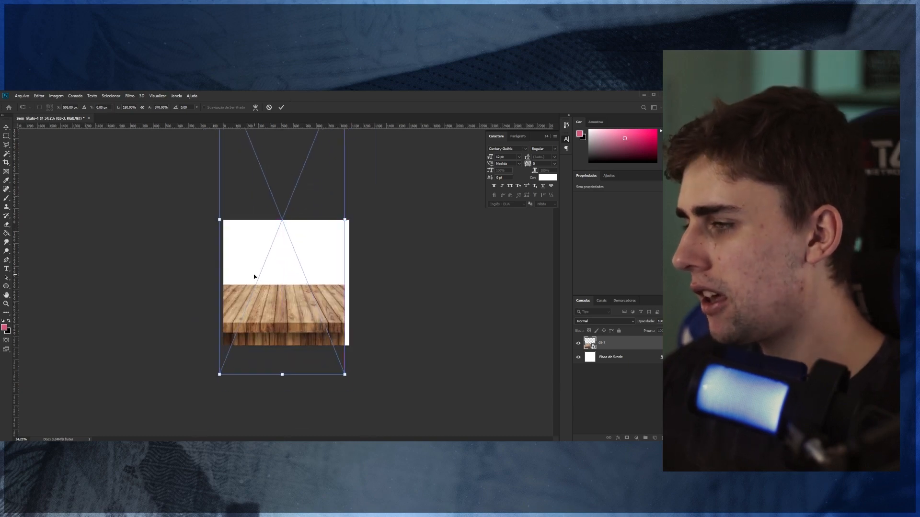
key(Return)
scroll(317, 380, up, 1)
mouse_move(317, 346)
mouse_down()
mouse_move(328, 339)
mouse_move(325, 352)
mouse_up()
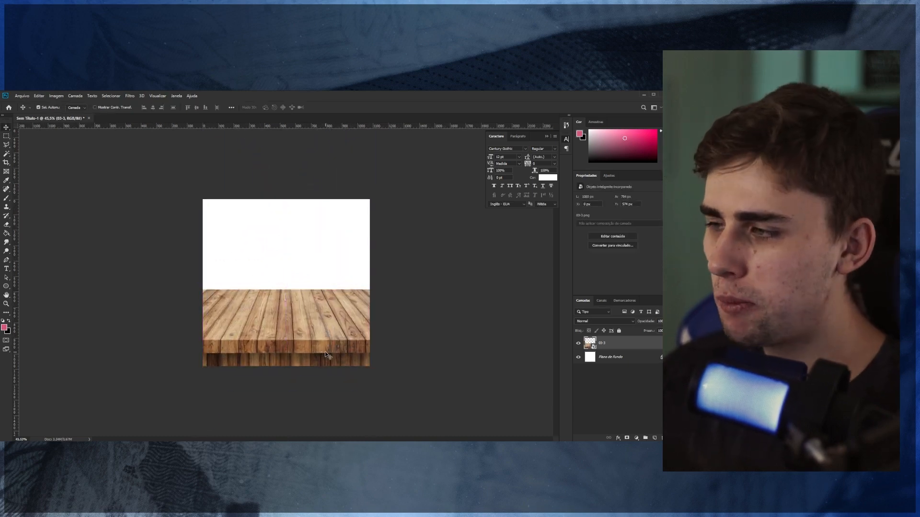
Try placing the Jack Daniel's bottle image on the stretched tabletop.
key(alt+Tab)
key(alt+Tab)
drag(365, 261, 298, 307)
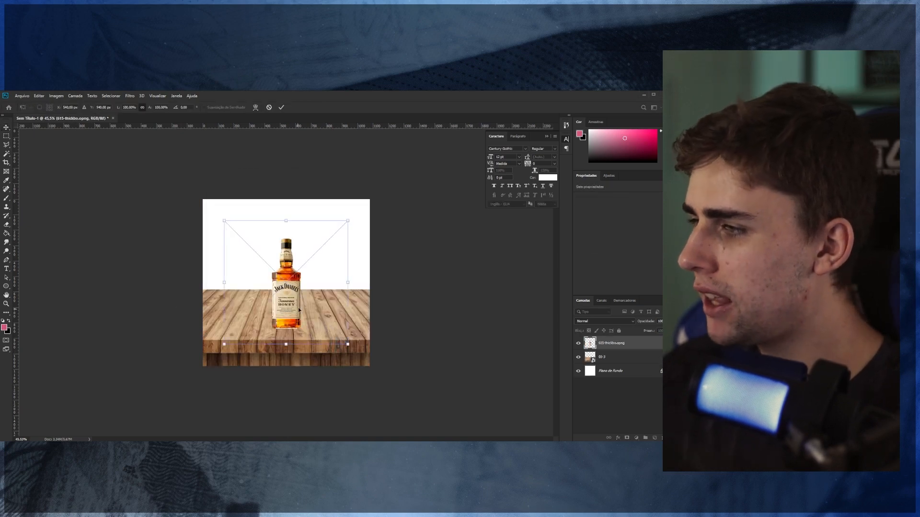
key(Return)
scroll(300, 303, up, 2)
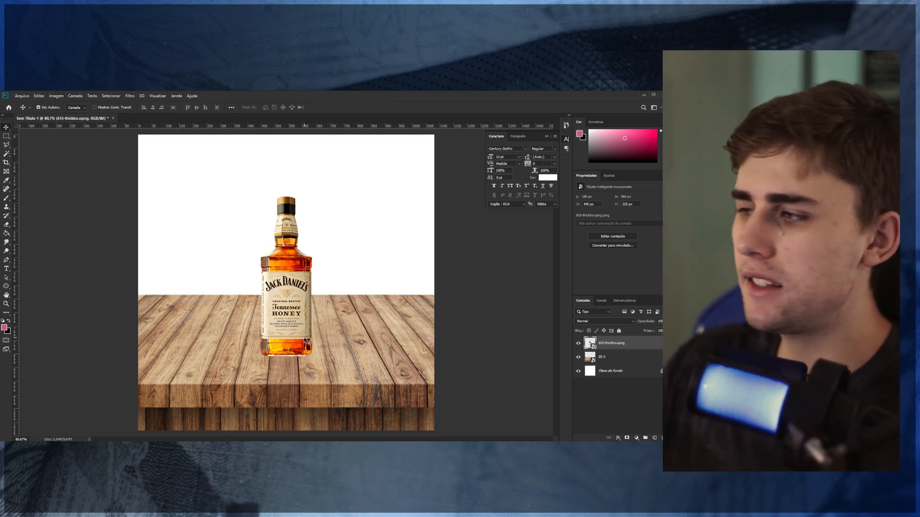
Undo the bottle placement and the vertical stretch of the wooden table.
click(340, 358)
key(ctrl+z)
key(ctrl+z)
key(ctrl+z)
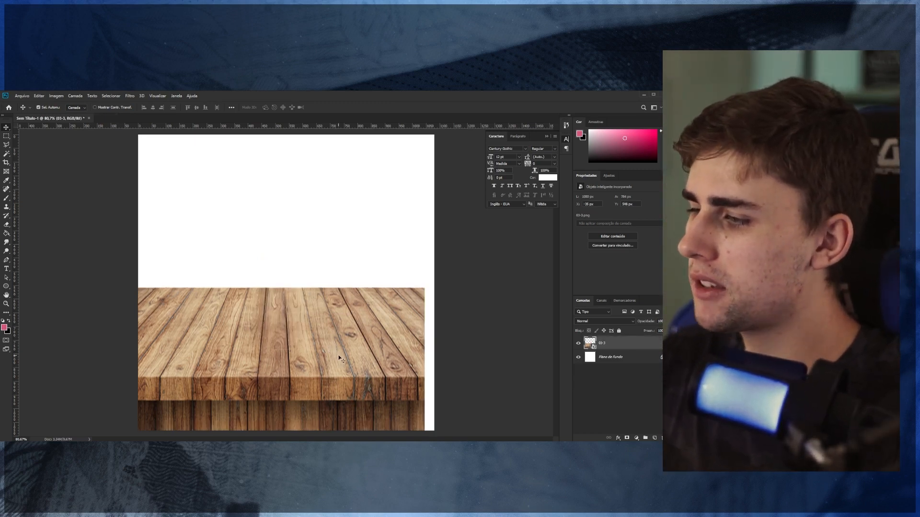
scroll(297, 364, down, 4)
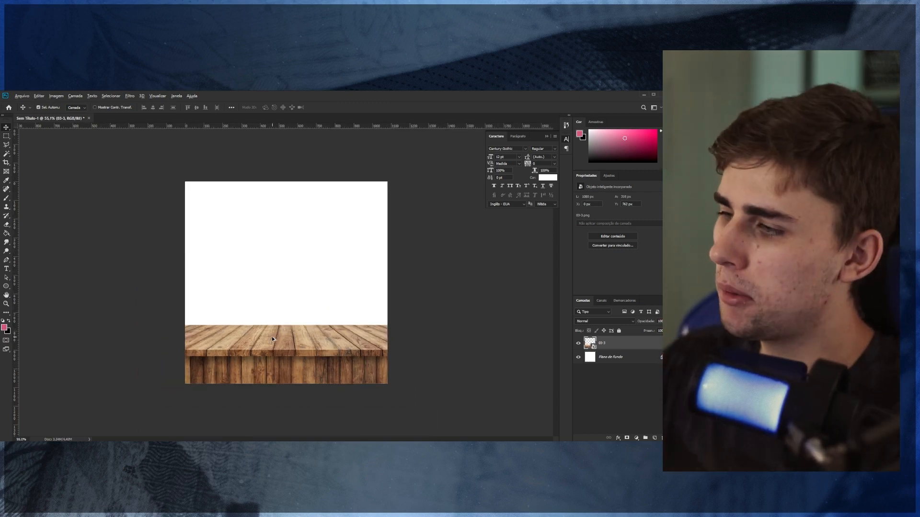
Place the Jack Daniel's bottle image on the wooden table, enlarging it slightly and standing it on the tabletop.
key(ctrl+0)
key(alt+Tab)
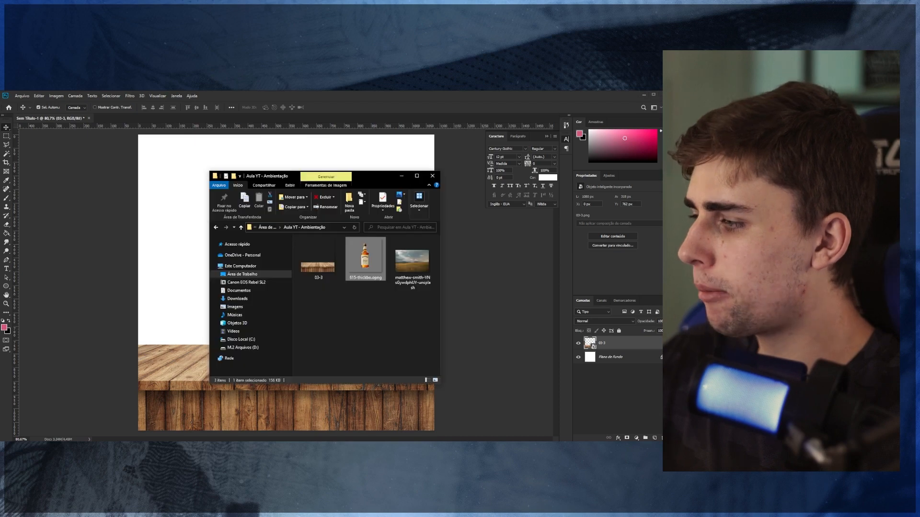
drag(356, 284, 192, 283)
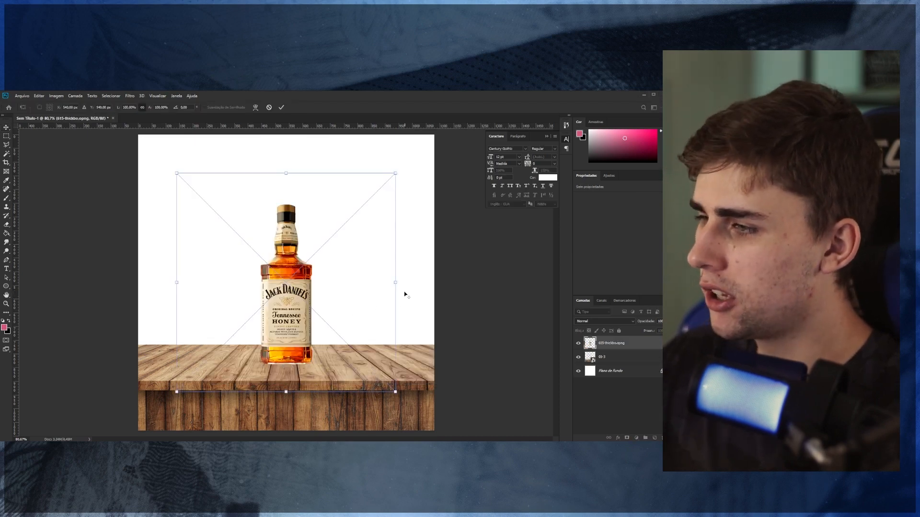
drag(394, 282, 405, 282)
drag(352, 309, 352, 306)
key(Return)
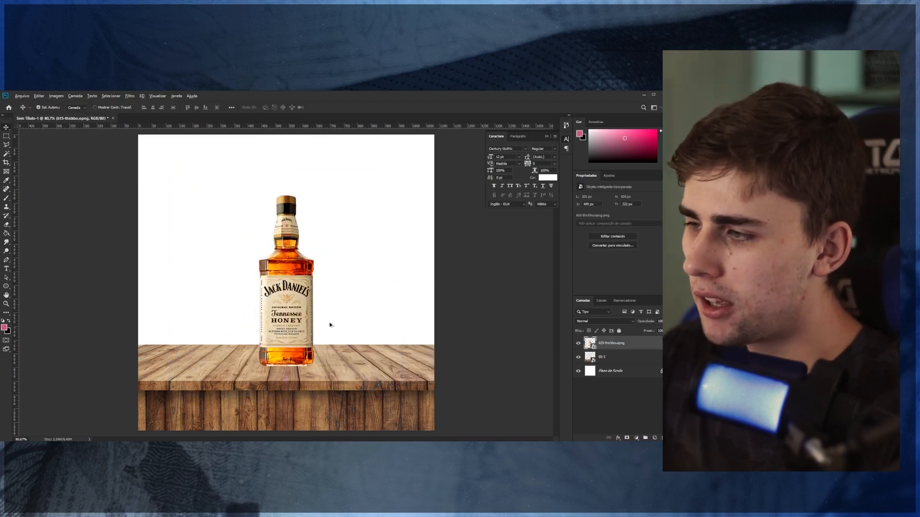
Place the field landscape image, enlarge it to cover the background, and move its layer below the wooden table.
scroll(283, 370, down, 4)
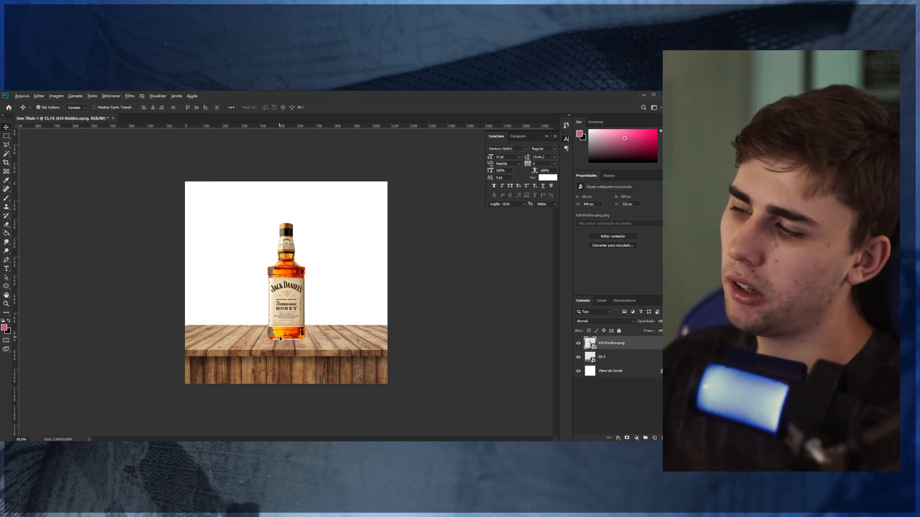
scroll(280, 336, up, 1)
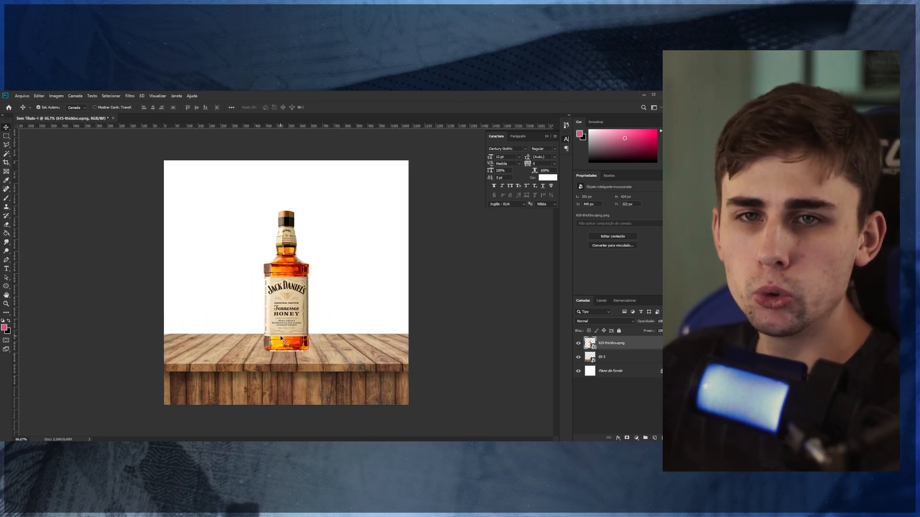
click(373, 350)
key(alt+Tab)
drag(413, 263, 196, 292)
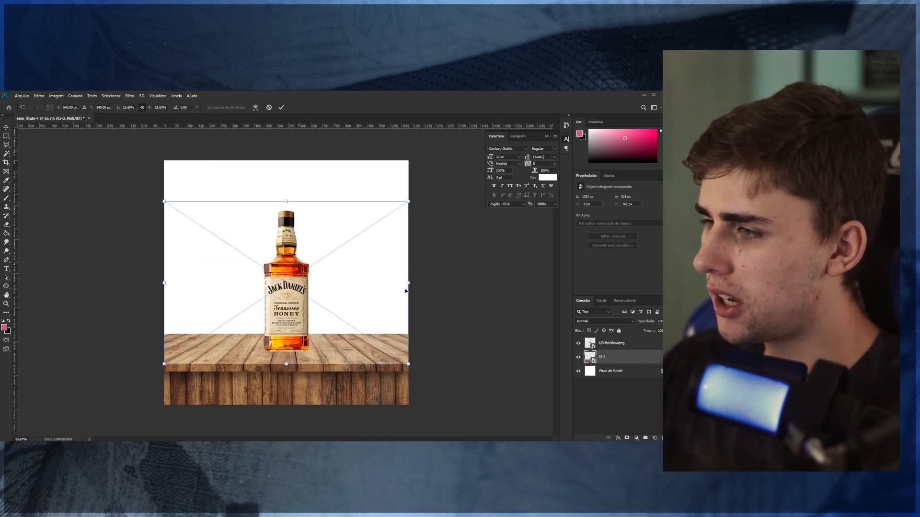
drag(409, 283, 427, 253)
key(Return)
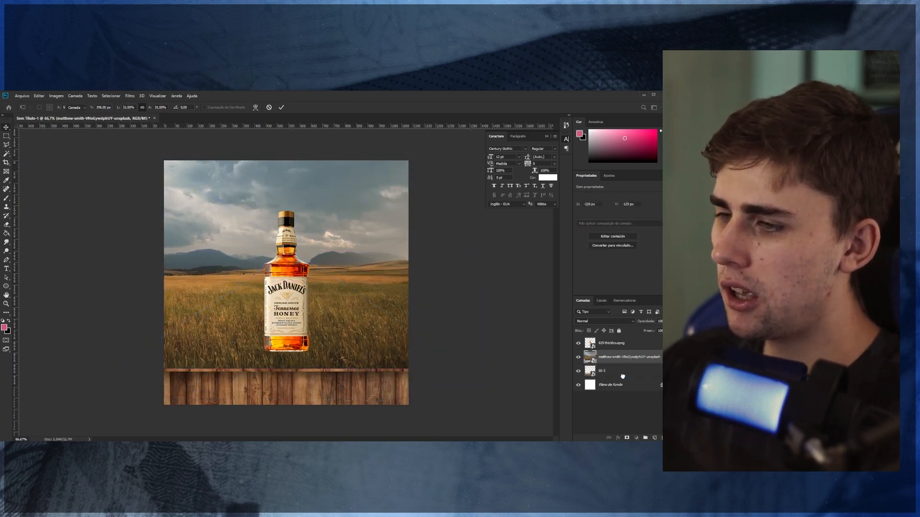
drag(622, 376, 624, 379)
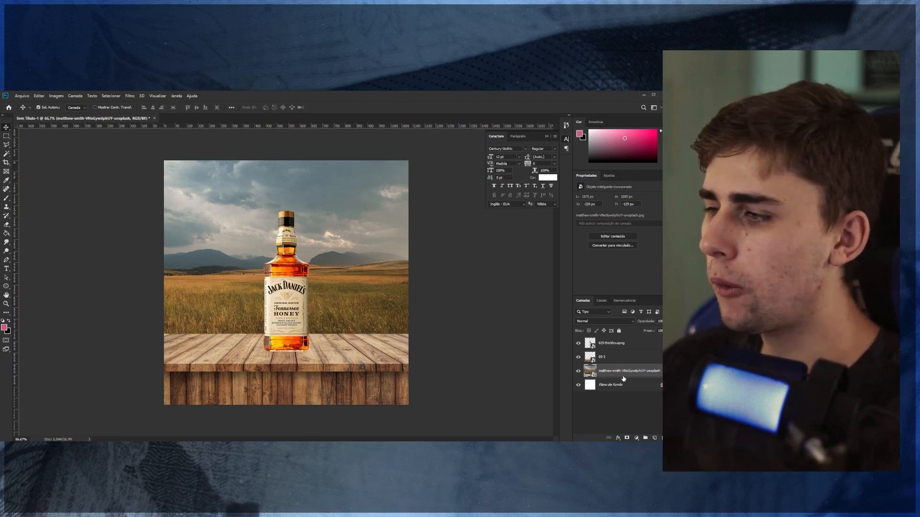
Lower the wooden table so that more of the field landscape shows above it.
drag(300, 402, 315, 367)
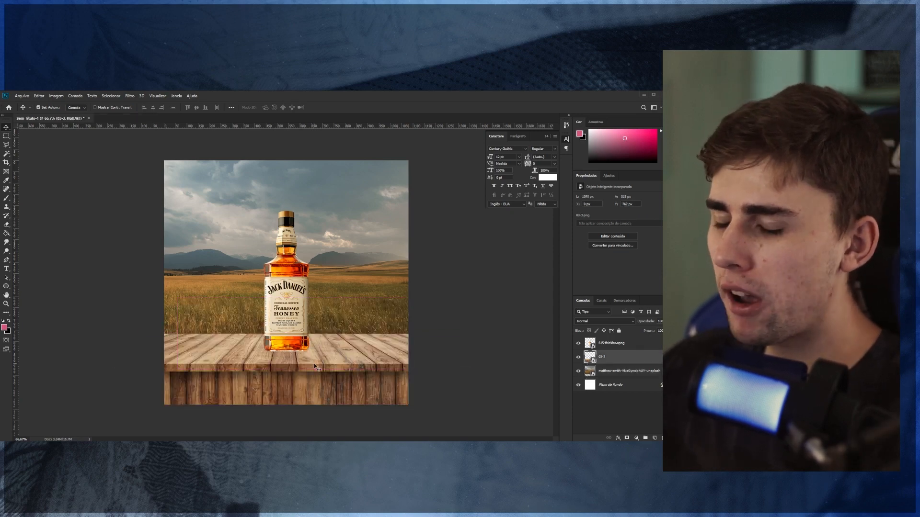
drag(334, 302, 335, 273)
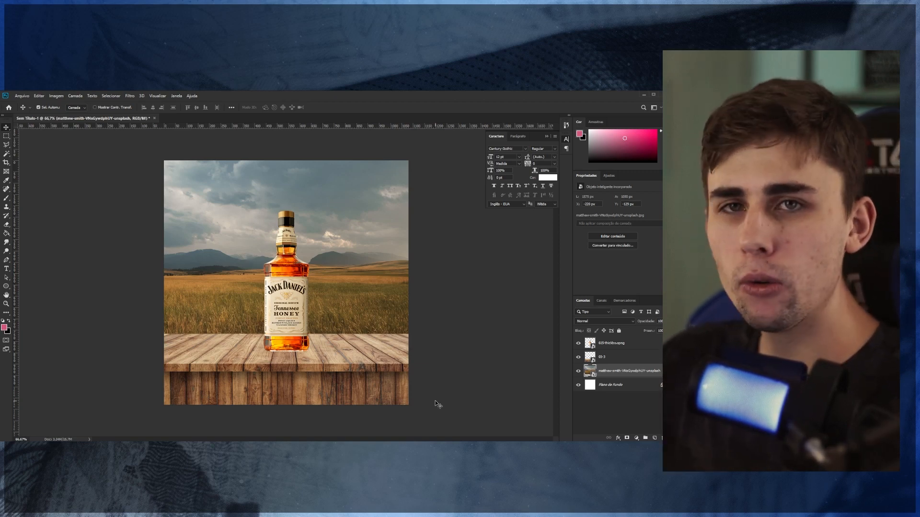
drag(295, 373, 338, 392)
key(ctrl+z)
key(ctrl+t)
key(Return)
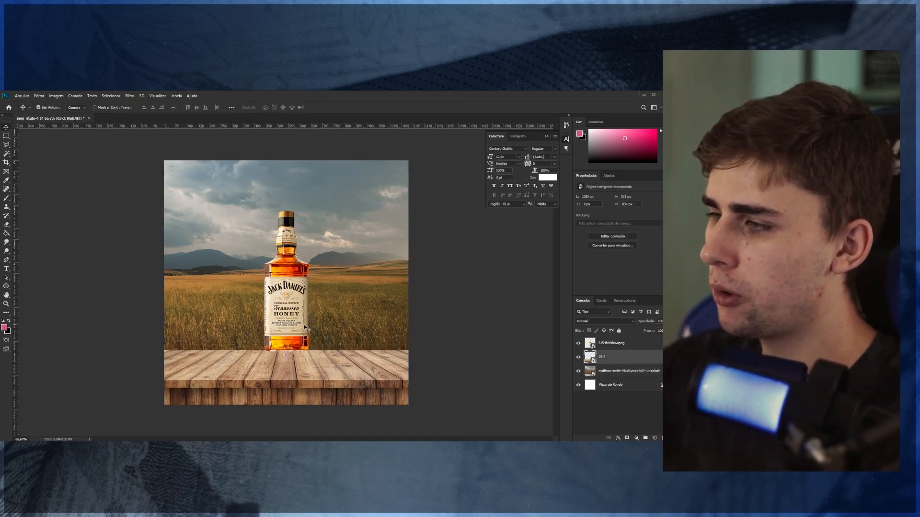
Move the bottle down onto the lowered tabletop and enlarge it, keeping it near the canvas centre.
drag(310, 323, 311, 341)
key(ctrl+t)
drag(309, 298, 417, 289)
drag(375, 314, 357, 313)
key(Return)
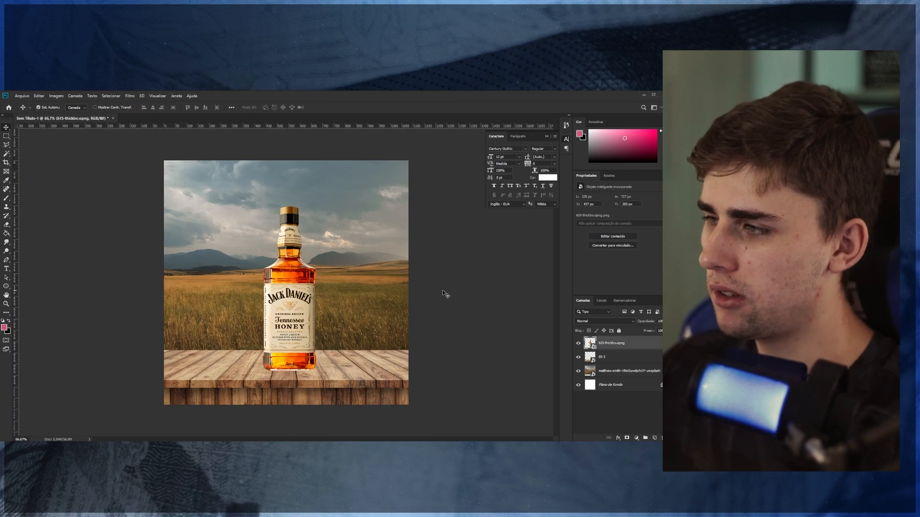
Add a #333333 solid color fill layer above the bottle and set its blend mode to Saturation (Saturação).
drag(319, 273, 373, 247)
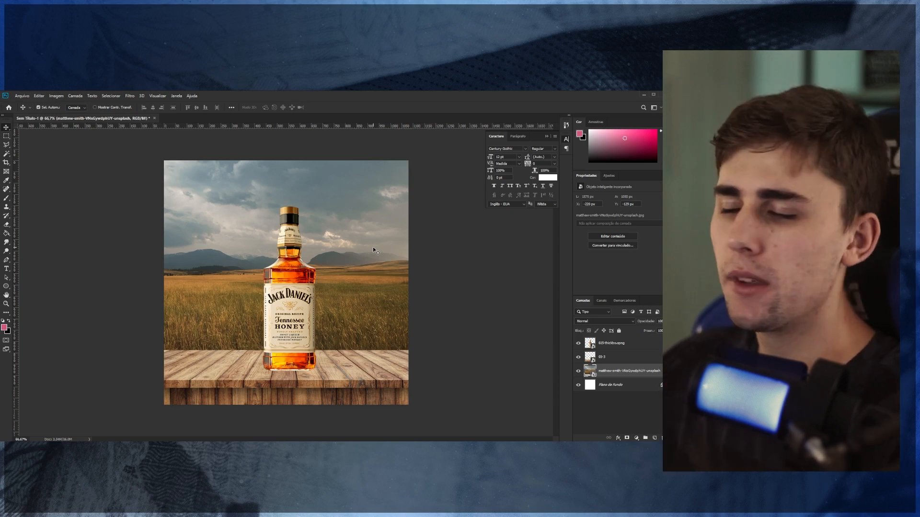
click(646, 345)
click(635, 438)
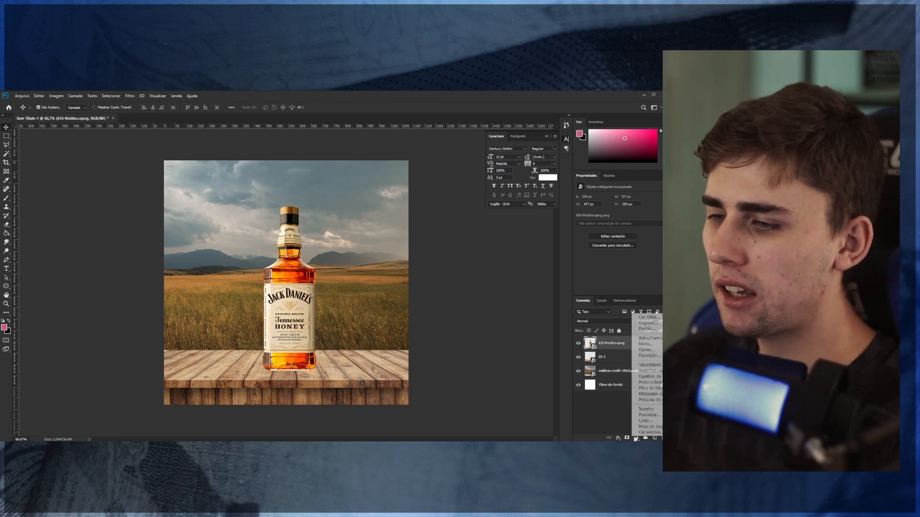
click(660, 317)
mouse_move(455, 261)
mouse_down()
mouse_move(366, 302)
mouse_move(347, 293)
mouse_up()
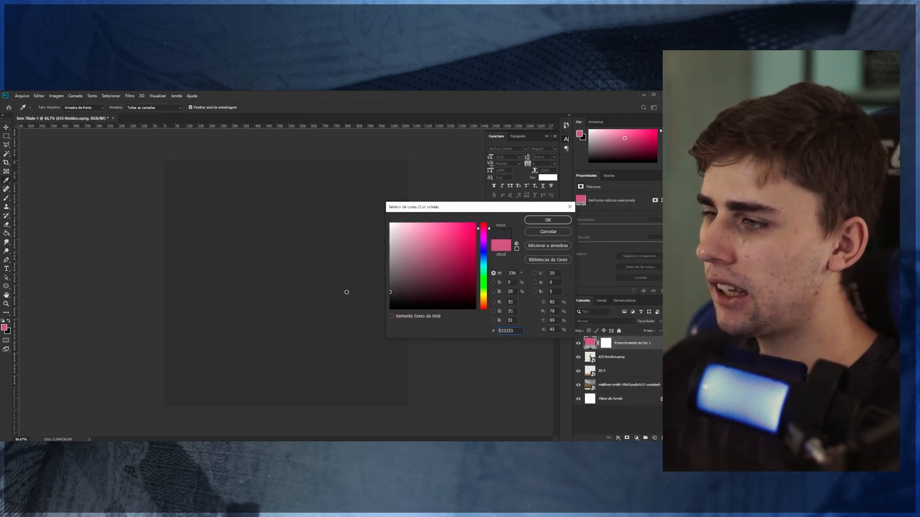
click(548, 220)
click(605, 321)
click(594, 427)
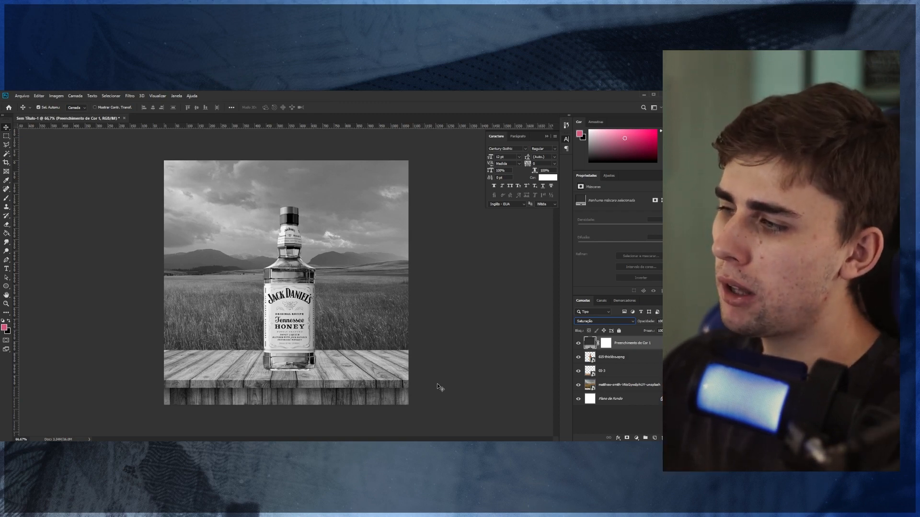
Hide and show the bottle layer to compare the scene's tones with and without it.
click(619, 369)
click(578, 357)
click(578, 357)
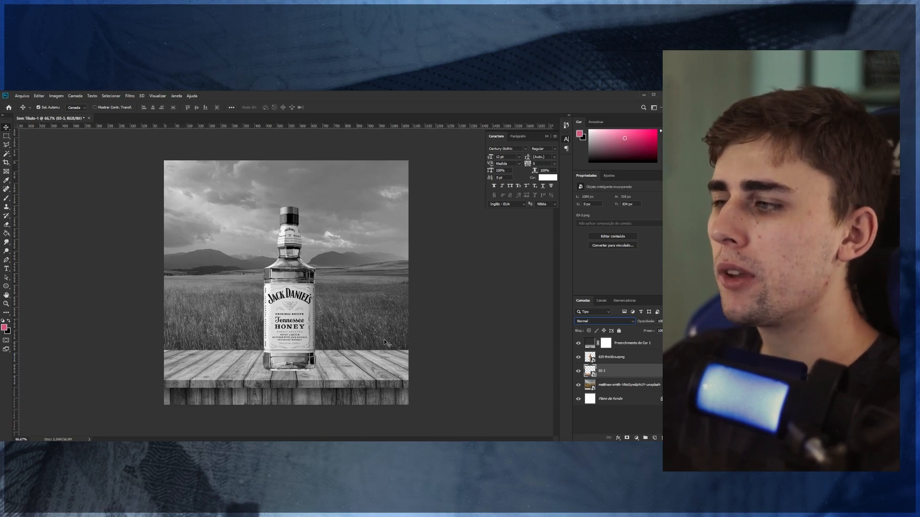
Add an Exposure (Exposição) adjustment layer above the field landscape and clip it to that layer.
click(617, 385)
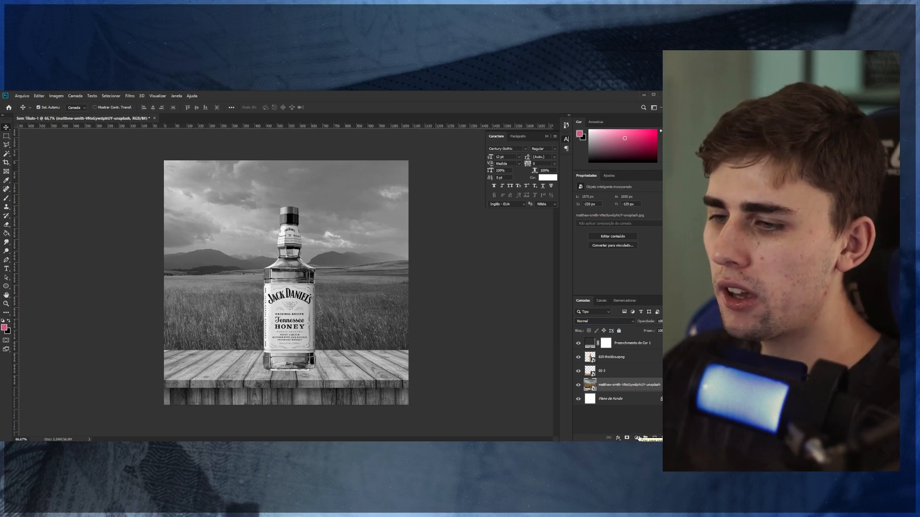
click(636, 438)
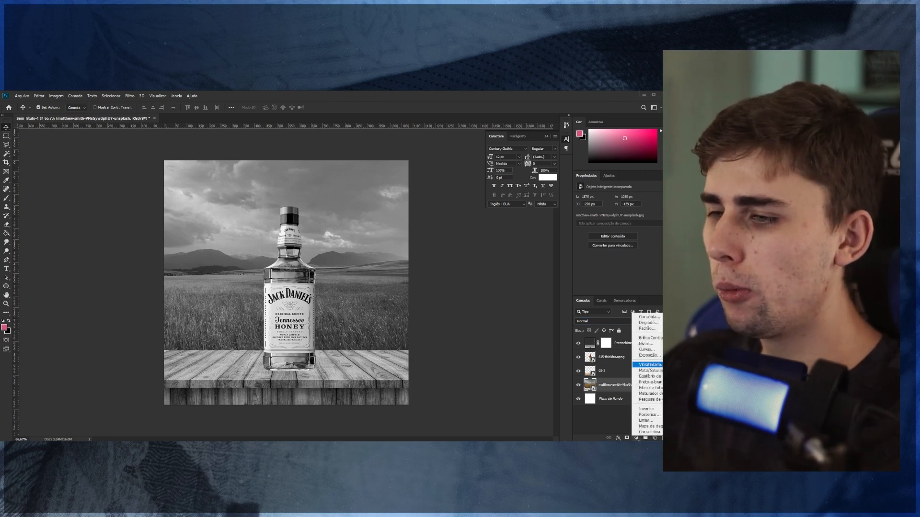
click(648, 356)
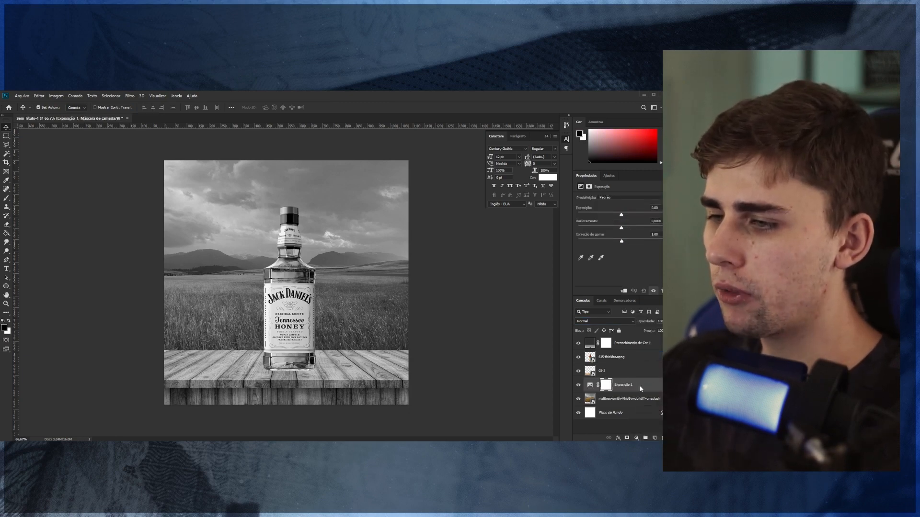
right_click(641, 389)
click(653, 229)
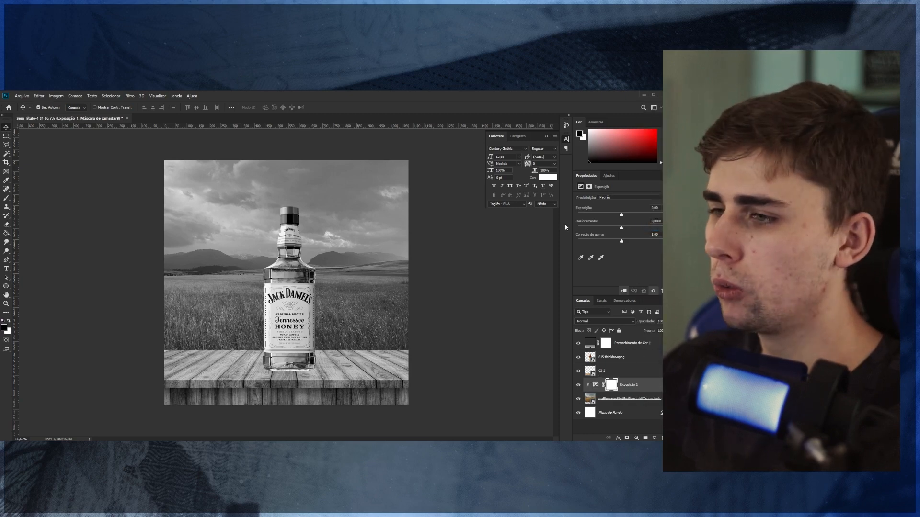
Raise the clipped Exposure (Exposição) adjustment to about +0.83 and toggle it to check the landscape's tones in grayscale.
drag(621, 214, 627, 216)
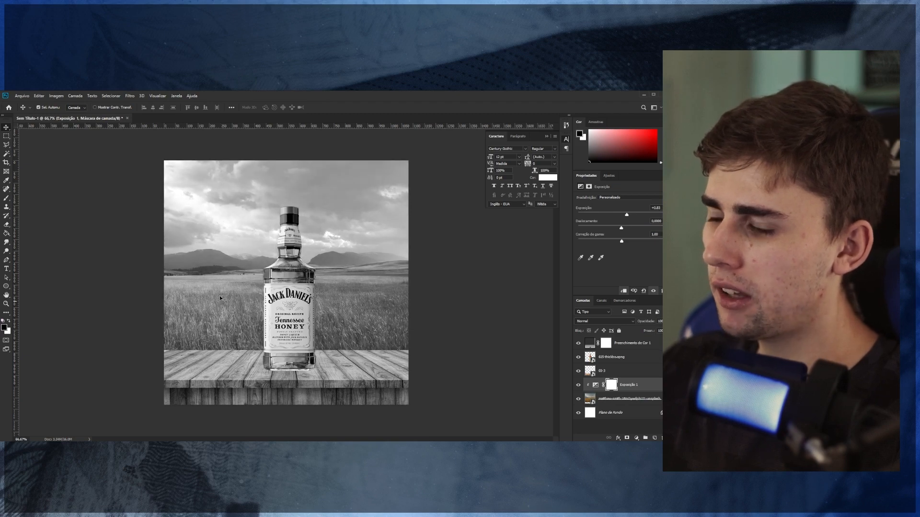
click(578, 386)
click(578, 386)
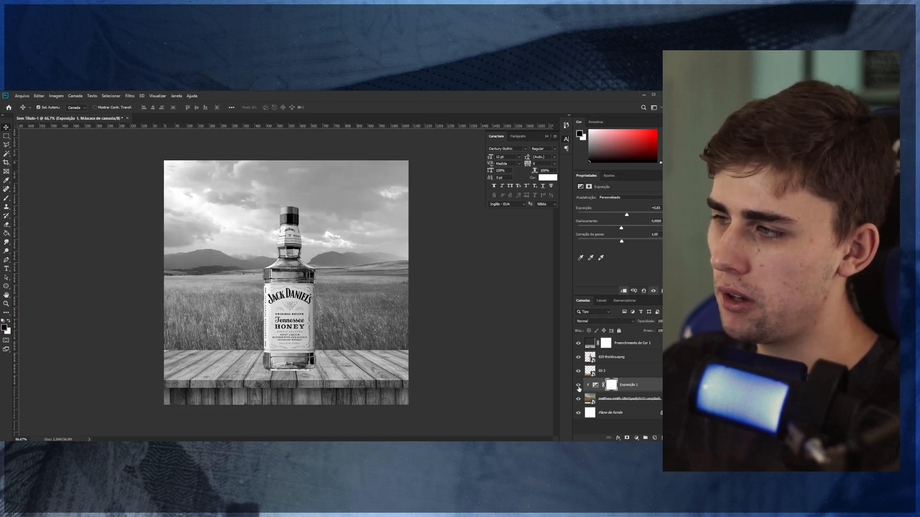
click(578, 386)
click(578, 386)
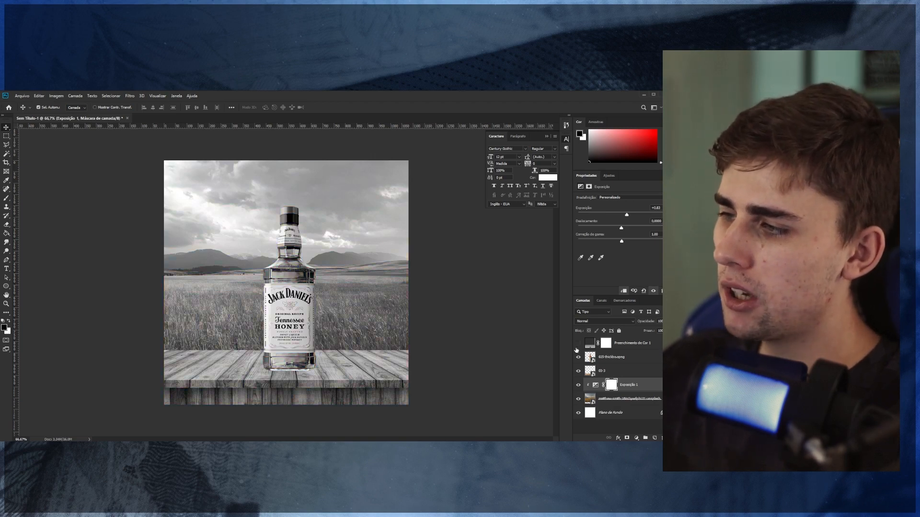
Compare the landscape with and without the Exposure adjustment in full color, with the gray fill layer hidden.
click(578, 385)
click(578, 386)
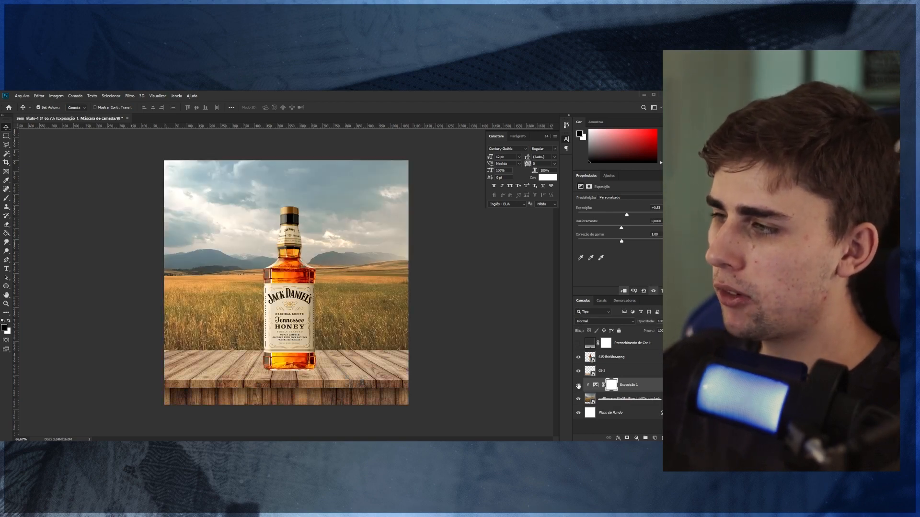
click(578, 385)
click(579, 386)
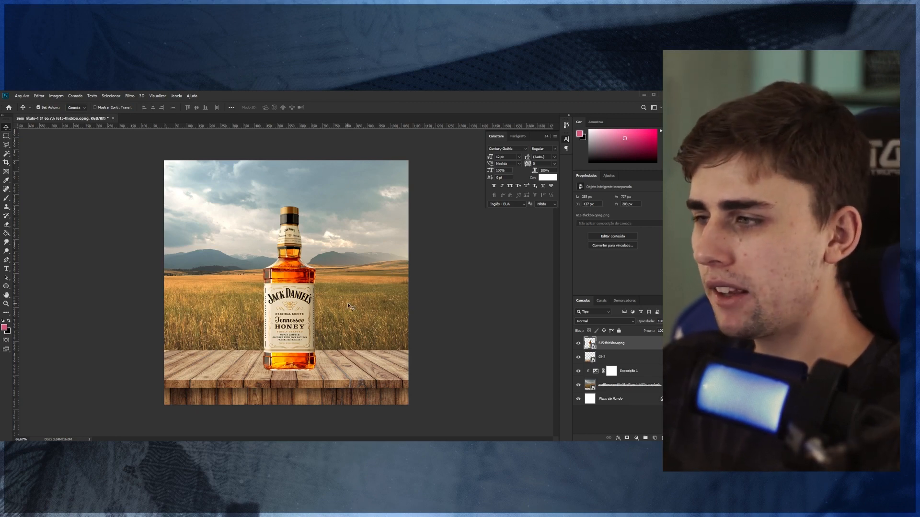
Open the Camera Raw filter on the wooden table layer and reset its Temperature (Temperatura) and Texture (Textura) to 0.
click(351, 368)
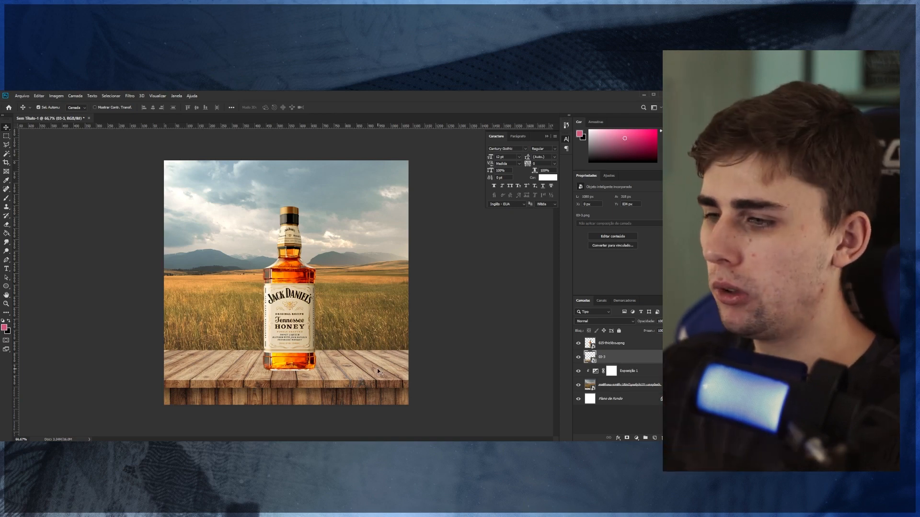
drag(377, 369, 319, 393)
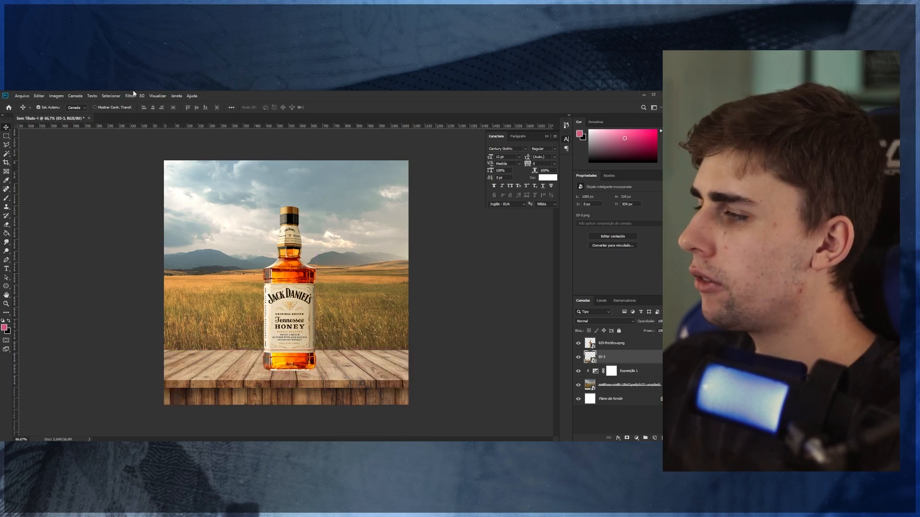
click(133, 98)
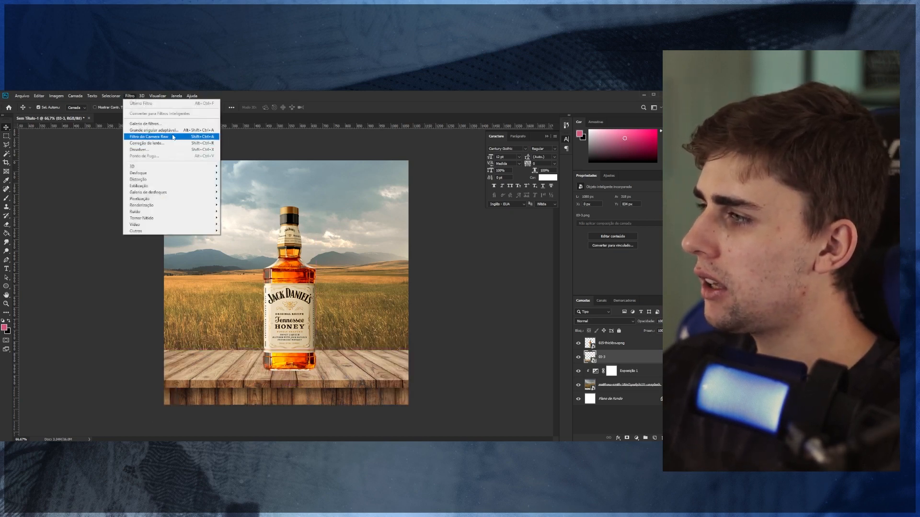
click(156, 138)
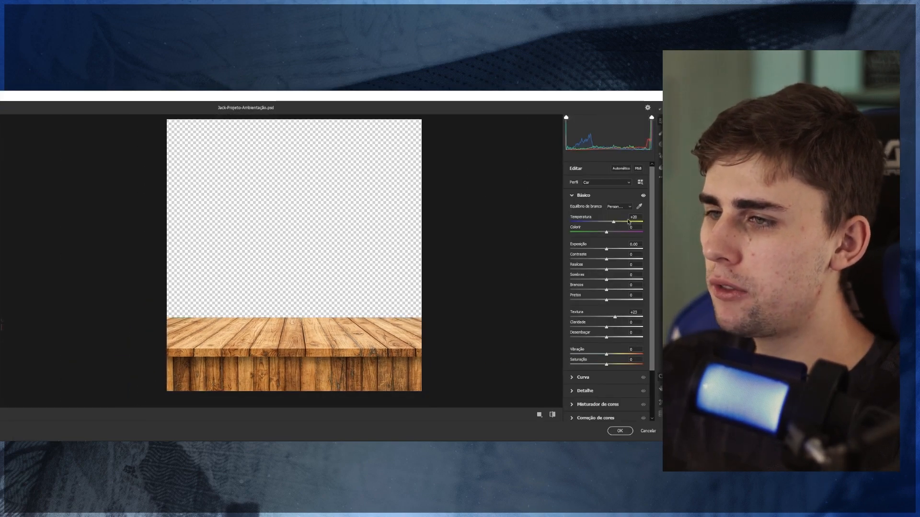
click(636, 223)
text(0)
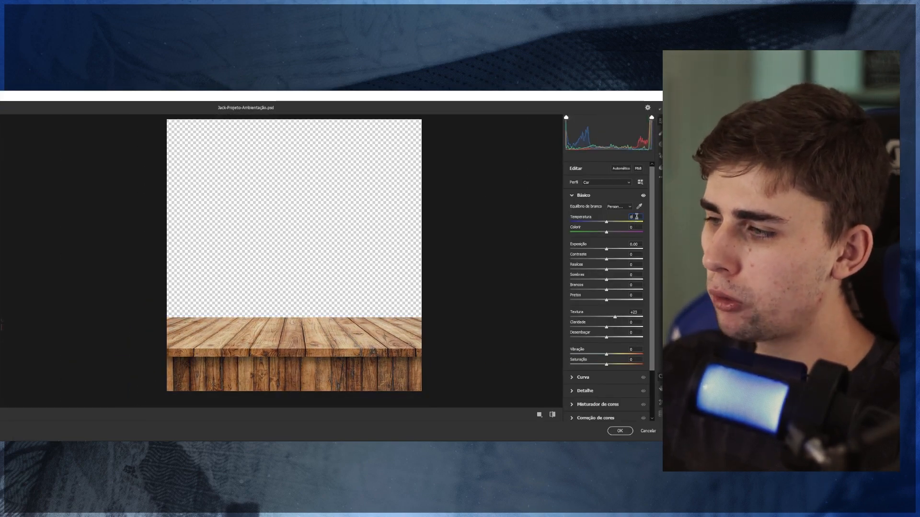
text(0)
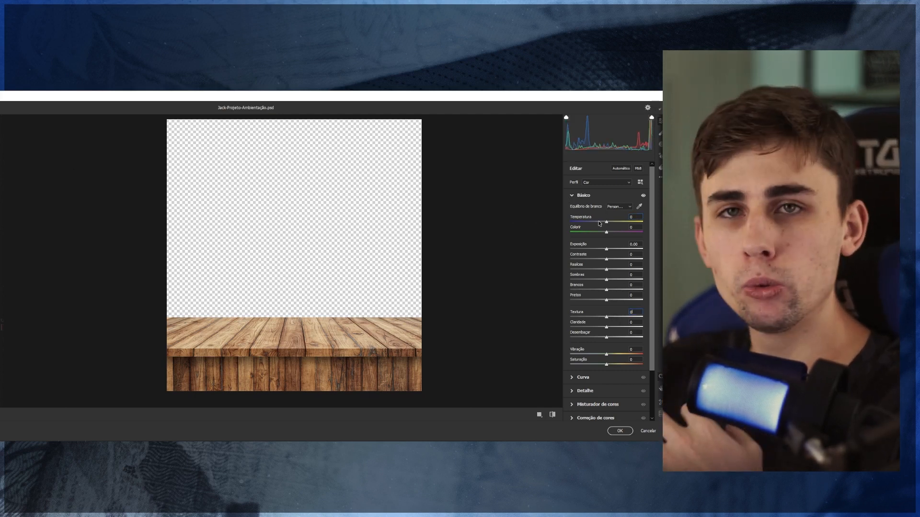
Try warmer and cooler Temperature, an Exposure of -0.75 and stronger Contrast on the table, resetting Contrast and Exposure to 0.
drag(606, 222, 617, 224)
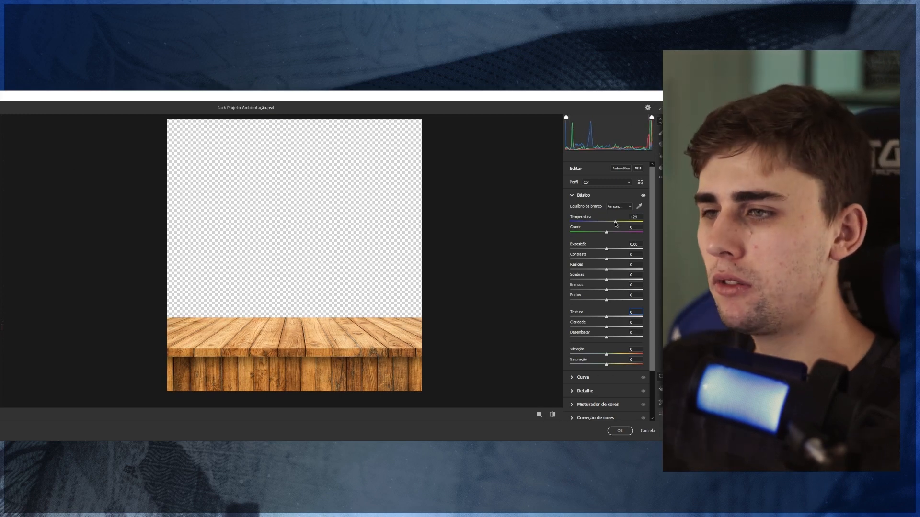
drag(616, 224, 625, 261)
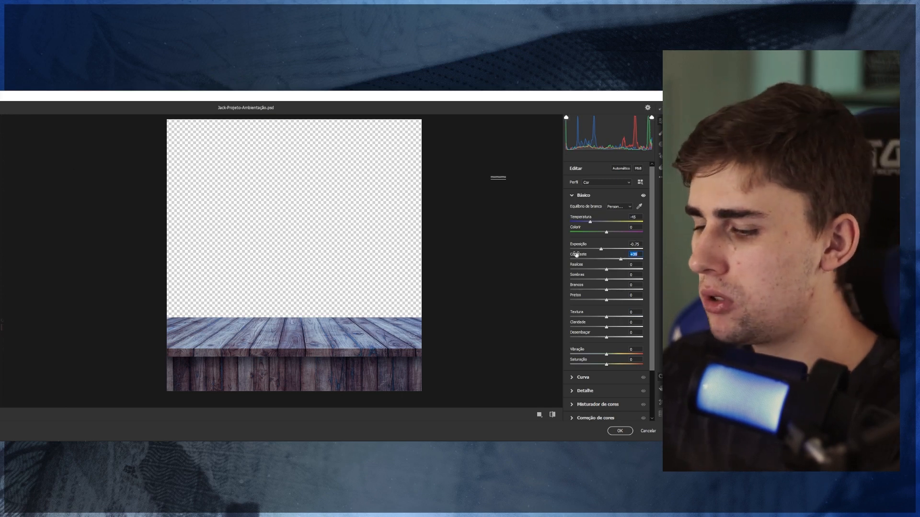
text(0)
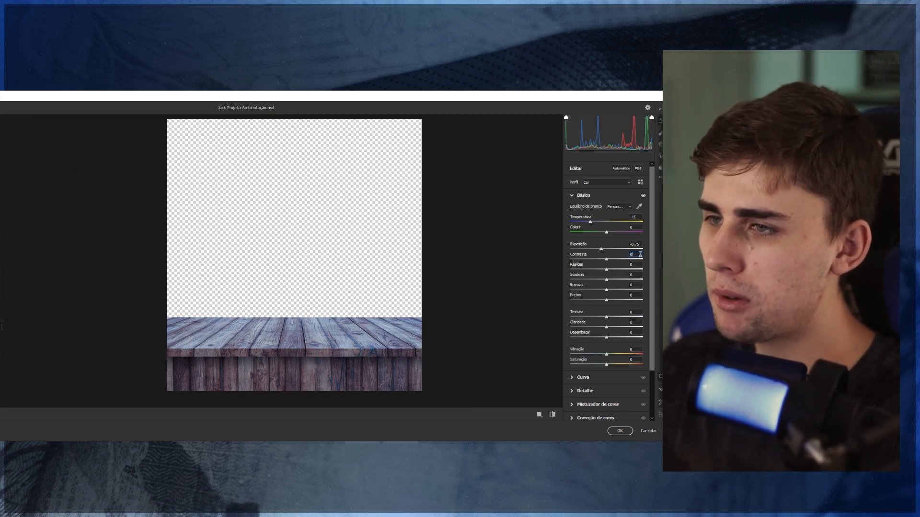
text(0)
Set the table's Temperature to +20 and Texture to +12, adjust its Clarity (Claridade), and apply the Camera Raw filter.
drag(599, 223, 614, 225)
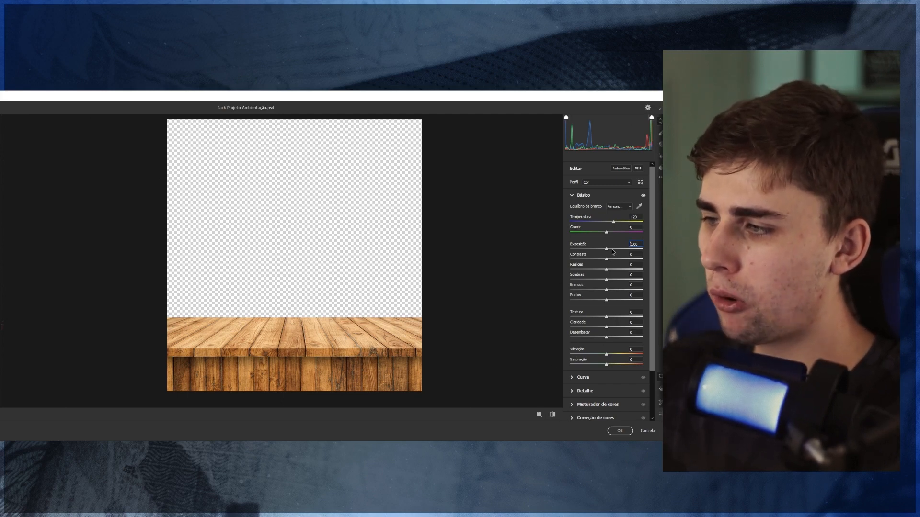
drag(607, 317, 620, 319)
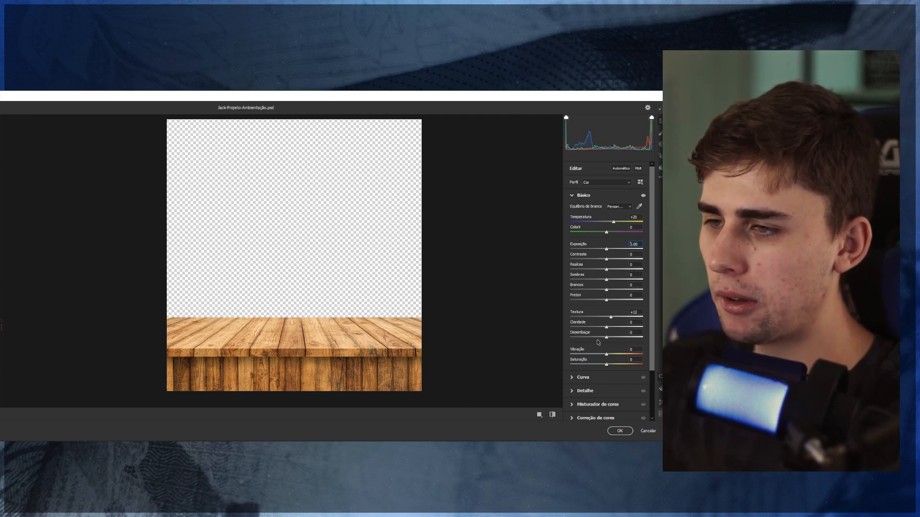
drag(605, 330, 609, 334)
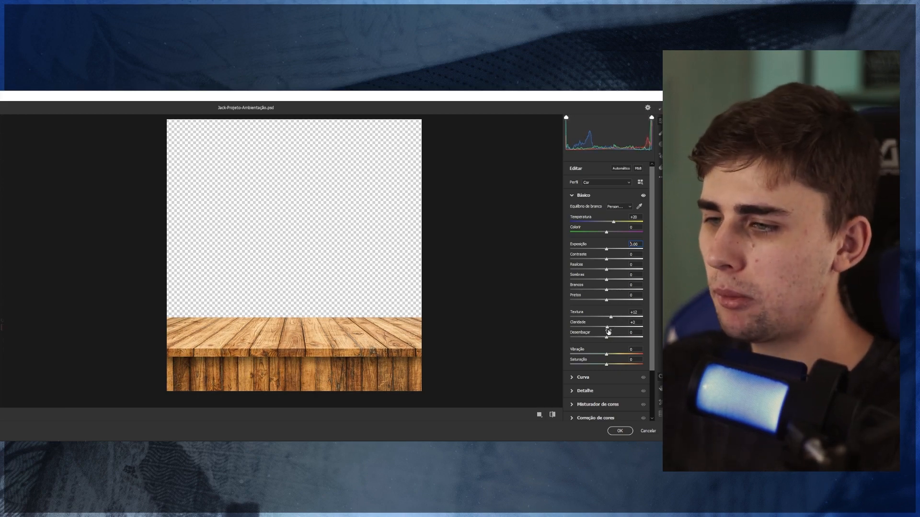
click(636, 321)
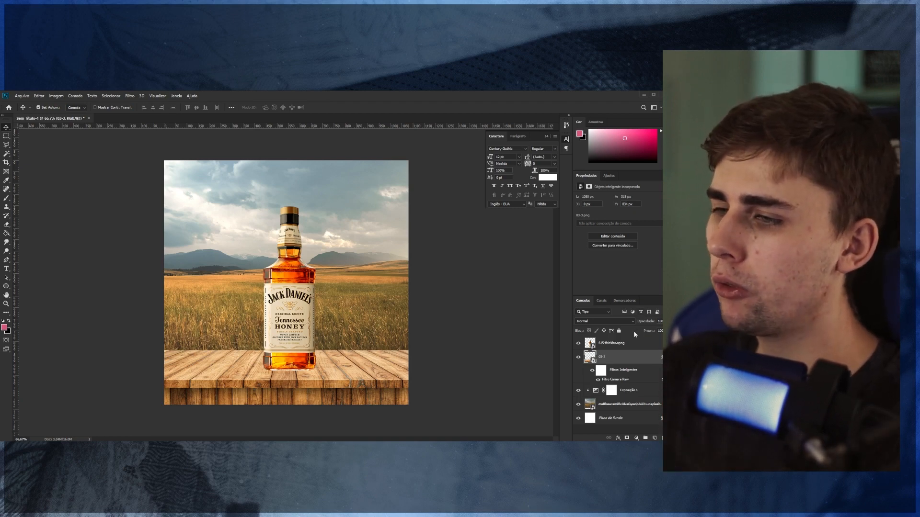
click(607, 344)
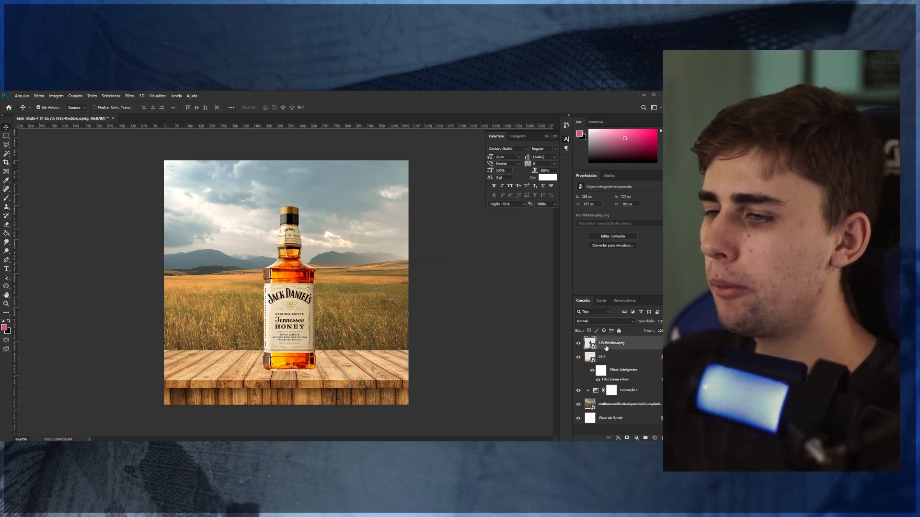
scroll(310, 357, up, 2)
scroll(310, 357, down, 3)
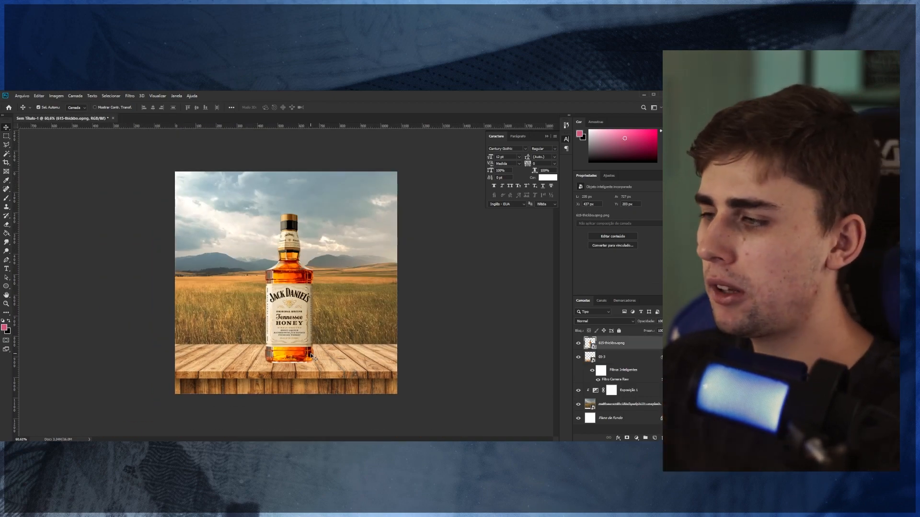
Add an empty layer above the field's Exposure adjustment and sample a golden yellow from the field for the Brush tool.
click(647, 394)
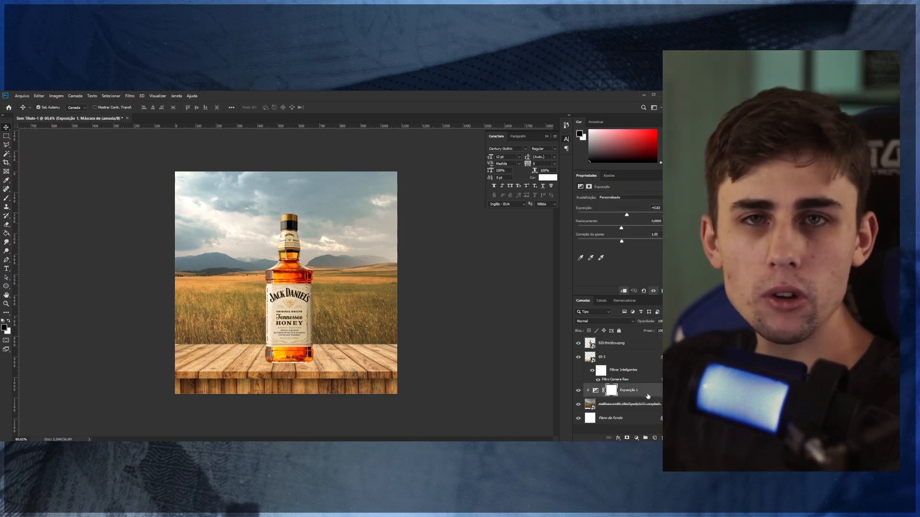
click(607, 409)
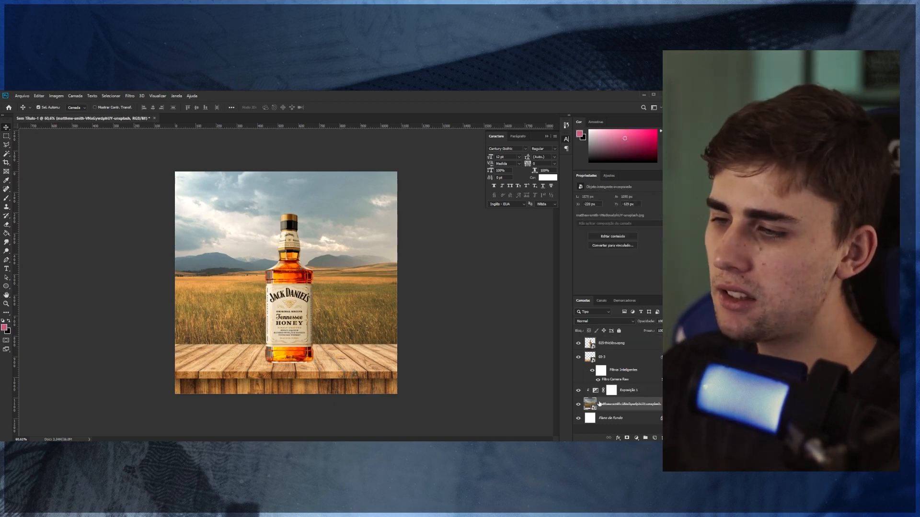
click(645, 395)
click(654, 438)
key(b)
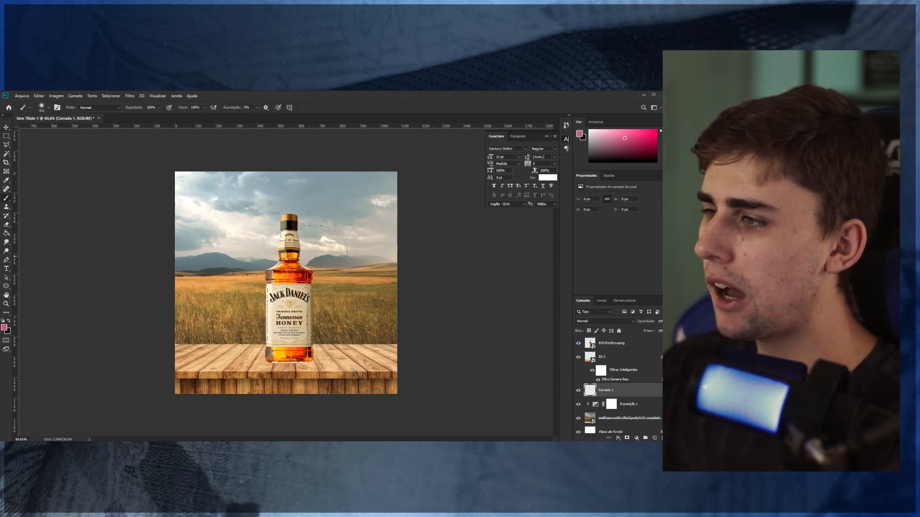
alt+click(336, 300)
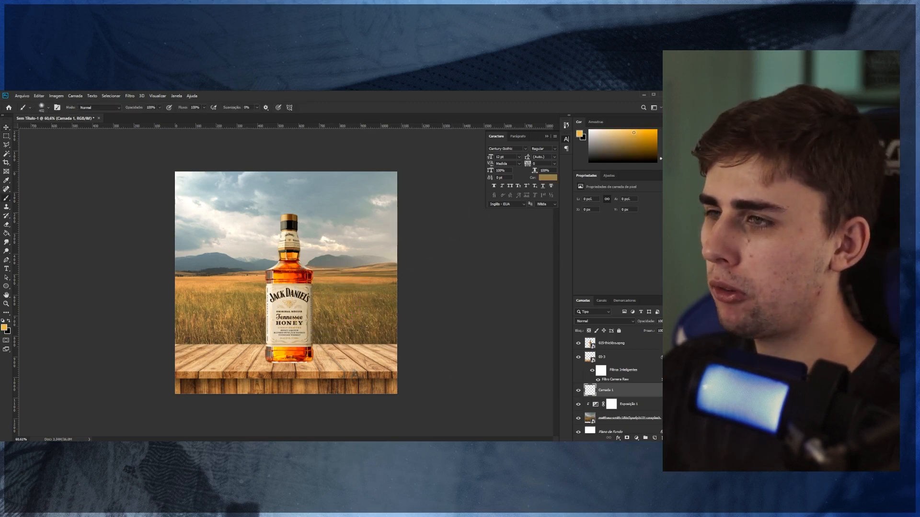
Check that the soft round brush (Redondo macio) is chosen and lower its flow and opacity below 100%.
right_click(444, 271)
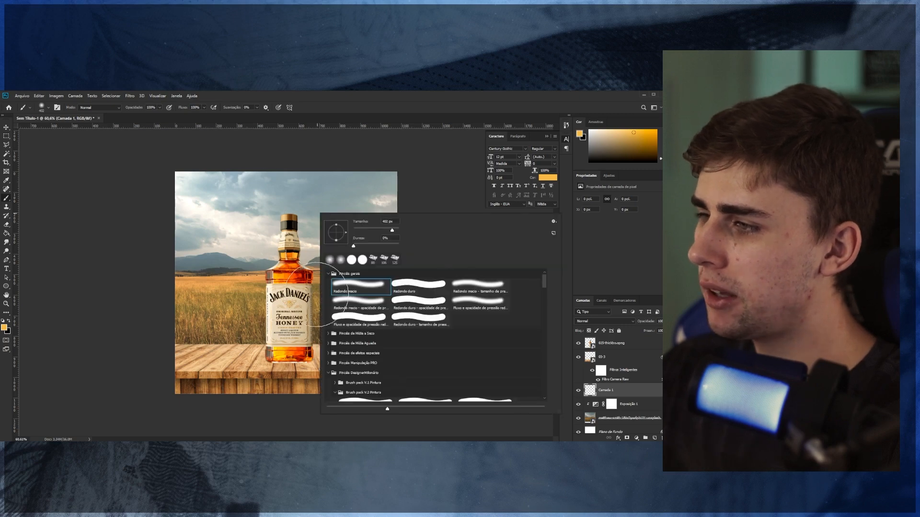
click(204, 108)
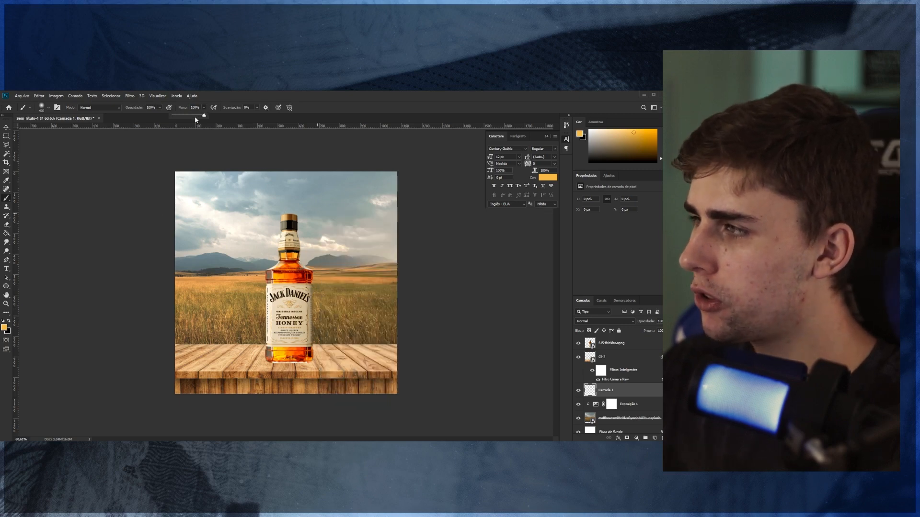
click(160, 108)
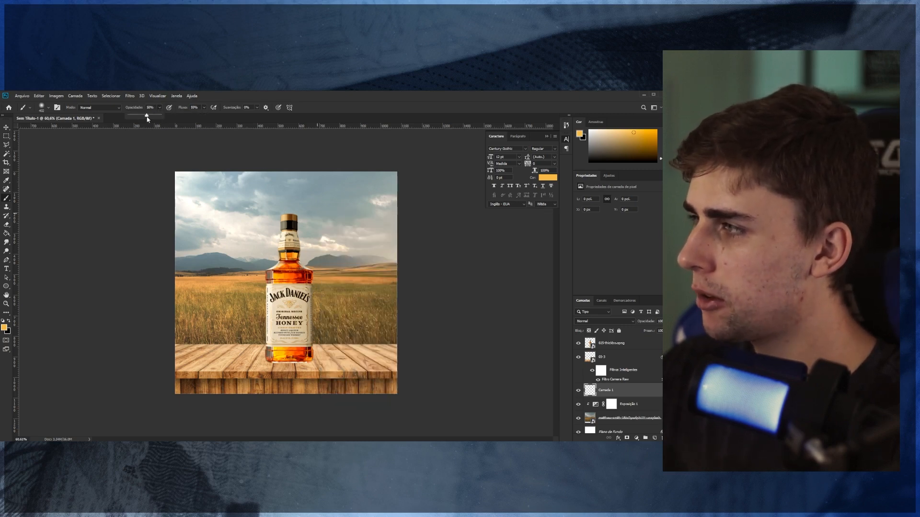
Paint a soft golden glow on the new layer behind the bottle's lower half, undoing the trial stroke and enlarging the brush.
alt+right_click(298, 286)
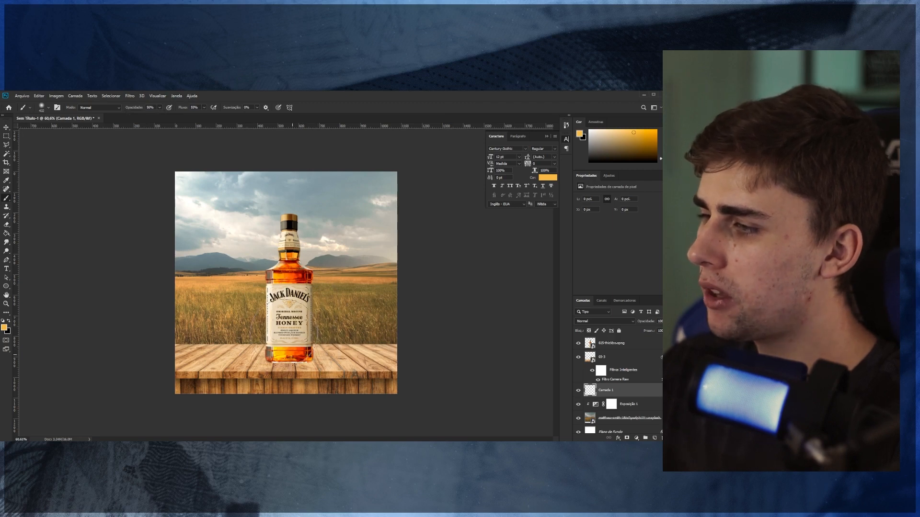
click(289, 316)
alt+right_click(289, 347)
mouse_move(284, 346)
mouse_down()
mouse_move(282, 247)
mouse_move(286, 312)
mouse_up()
key(ctrl+z)
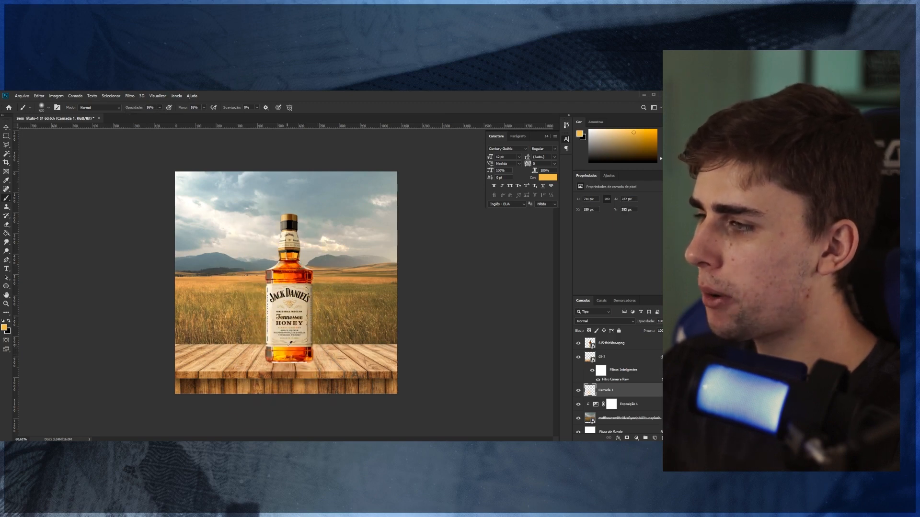
alt+right_click(291, 322)
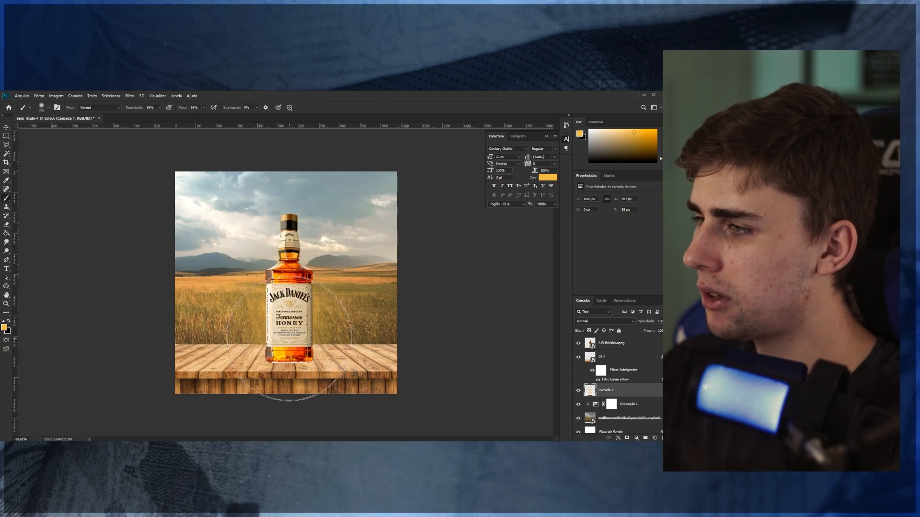
click(288, 338)
key(bracketright)
key(bracketright)
click(290, 340)
Set the golden glow layer's blend mode to Overlay (Sobrepor) and switch to the Move tool.
alt+scroll(290, 312, up, 4)
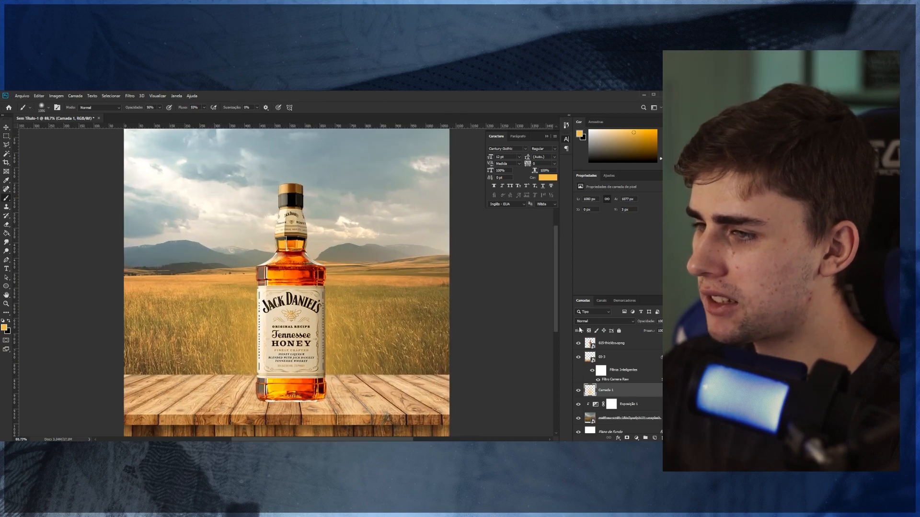
click(592, 321)
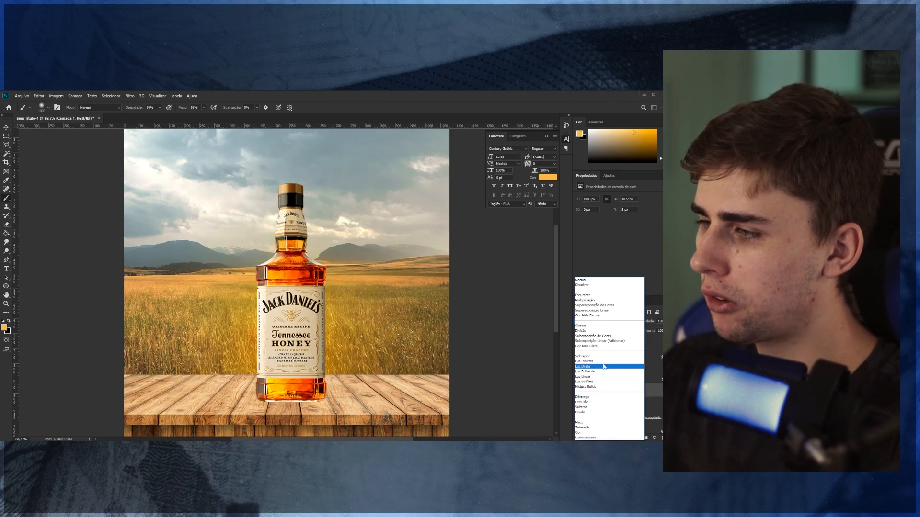
click(592, 357)
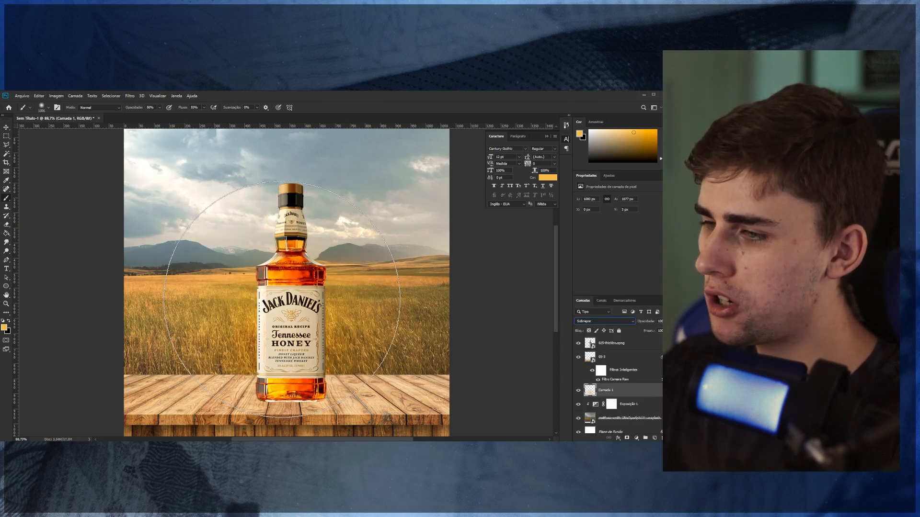
key(v)
key(ctrl+minus)
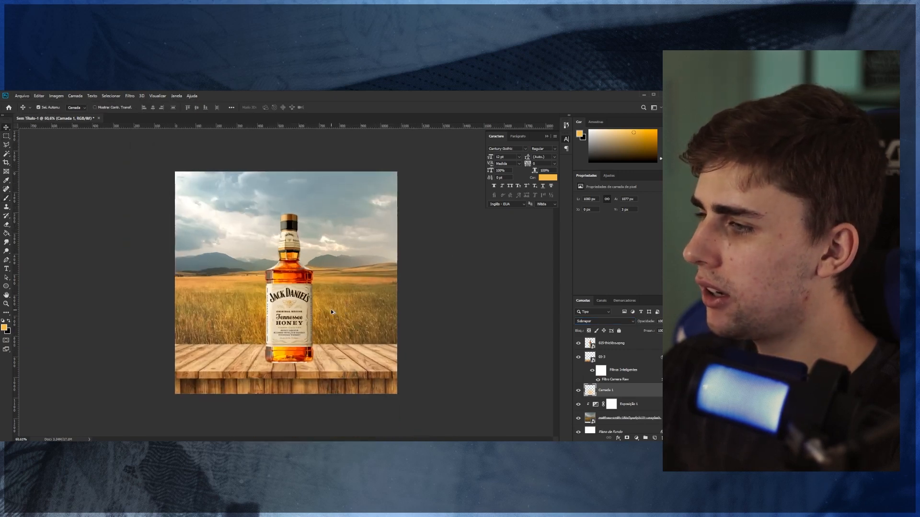
Lower the golden glow layer's opacity and compare the image with the layer hidden and shown.
click(577, 390)
click(578, 390)
click(670, 321)
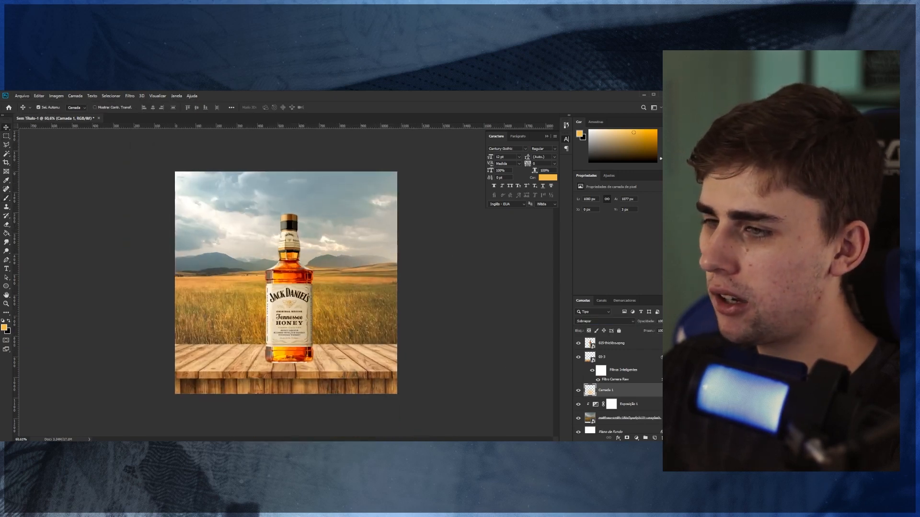
drag(659, 329, 649, 329)
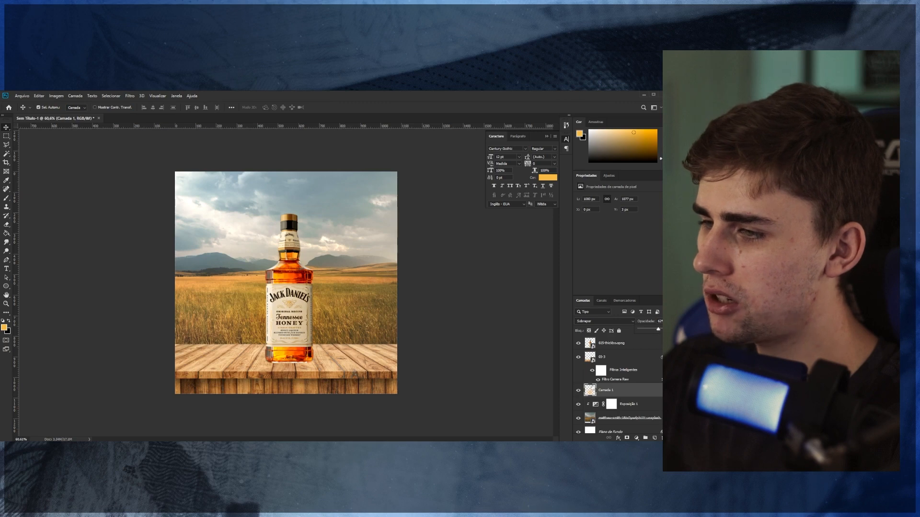
click(578, 390)
click(578, 390)
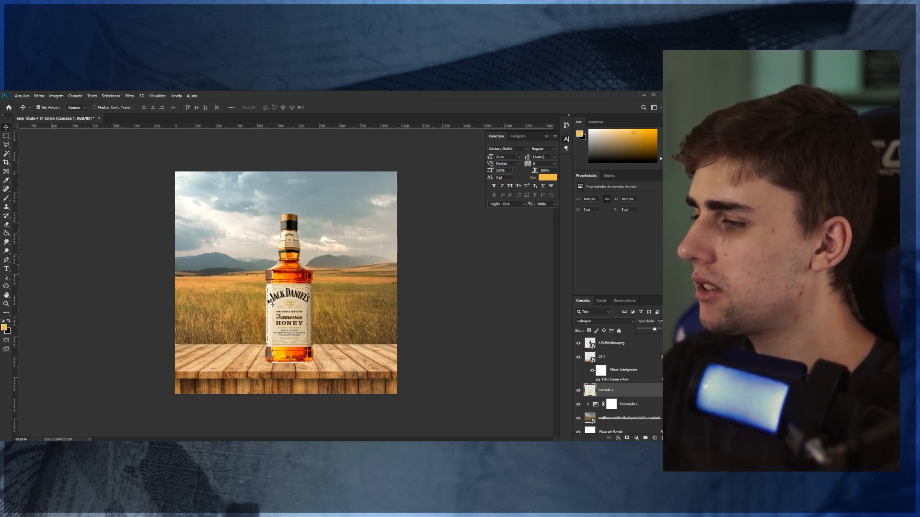
Examine where the bottle's base meets the wooden table, both up close and in the whole composition.
click(129, 280)
scroll(294, 293, up, 5)
scroll(302, 306, down, 3)
scroll(302, 335, up, 2)
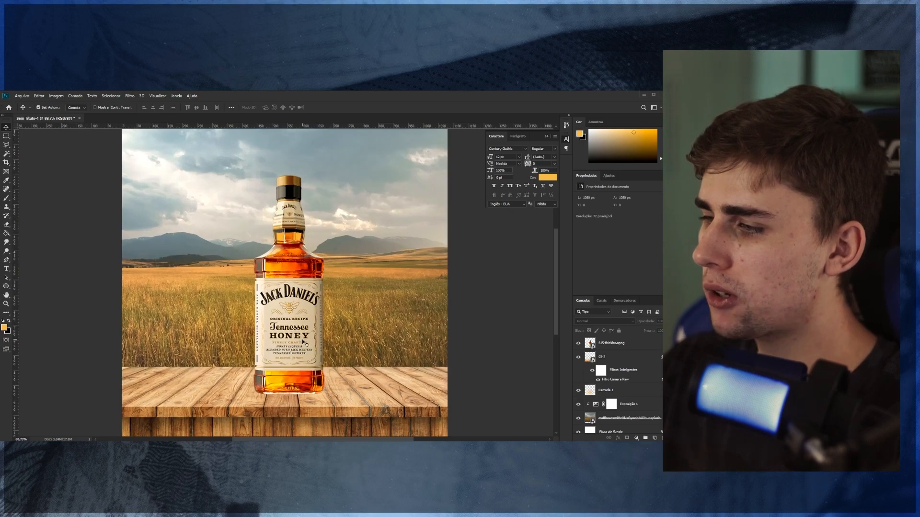
scroll(306, 397, up, 2)
scroll(302, 393, down, 2)
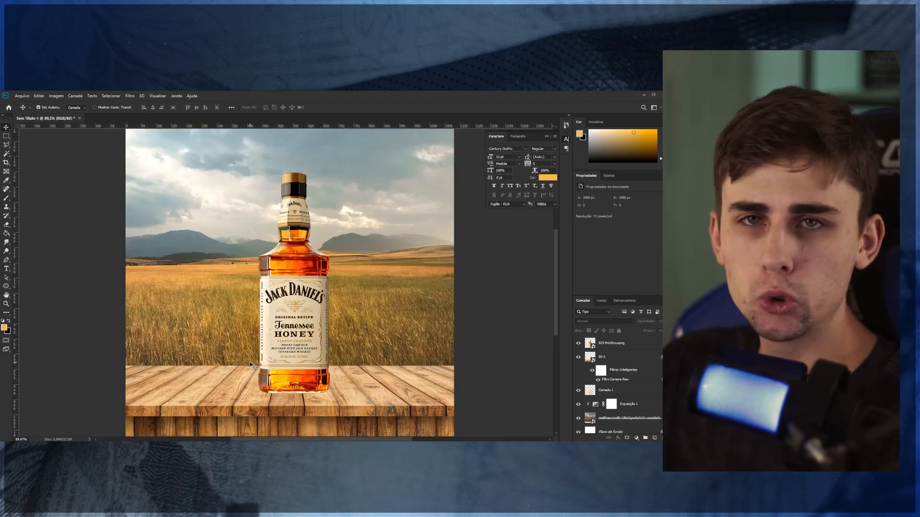
scroll(277, 373, up, 1)
scroll(276, 373, down, 1)
scroll(281, 345, up, 3)
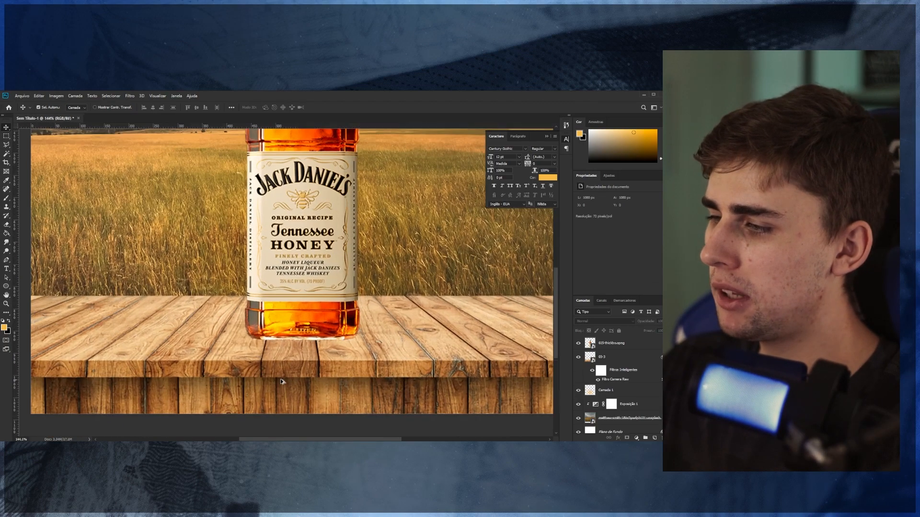
scroll(260, 345, down, 3)
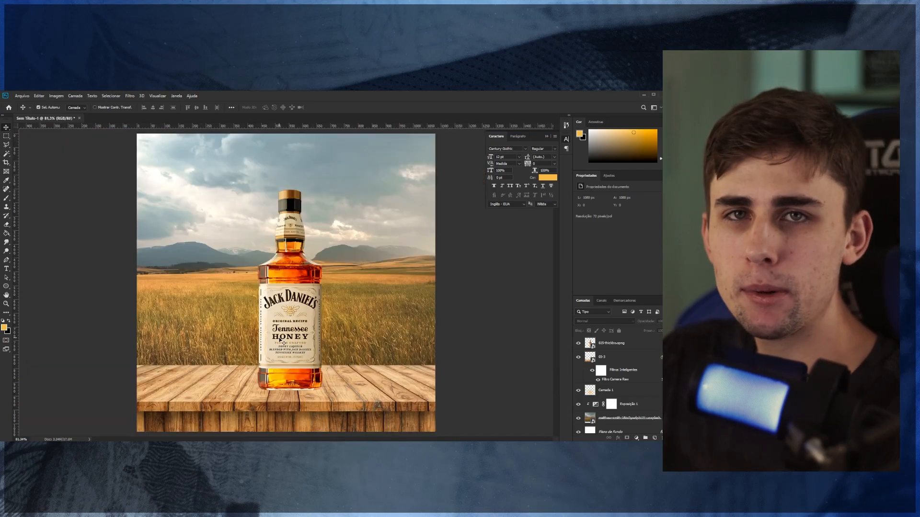
scroll(292, 367, up, 3)
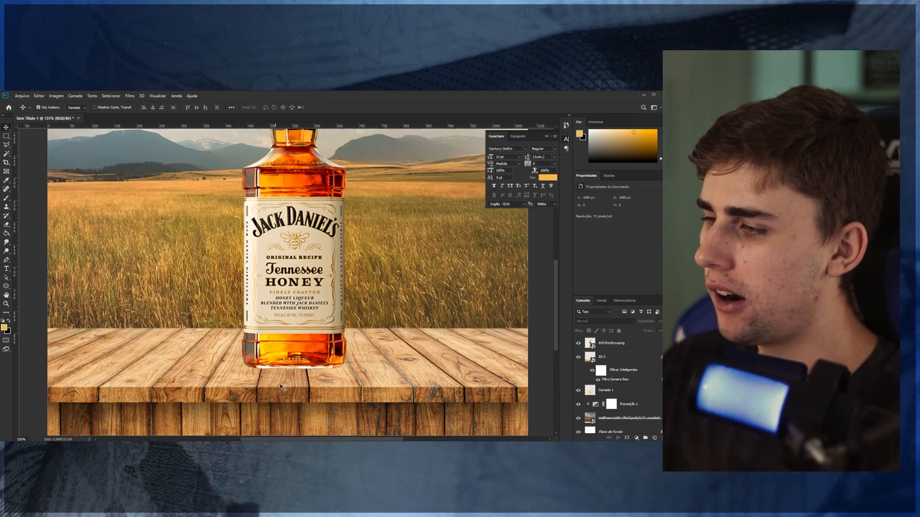
Add an empty layer directly beneath the bottle layer and get the Brush tool ready with black, undoing the trial move of the bottle.
mouse_move(296, 362)
mouse_down()
mouse_move(335, 348)
mouse_move(296, 351)
mouse_up()
key(ctrl+z)
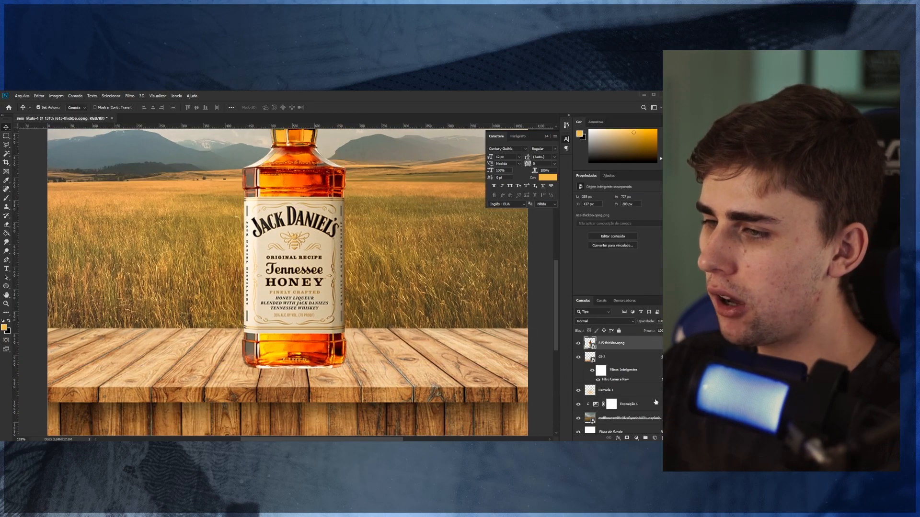
click(579, 344)
click(579, 343)
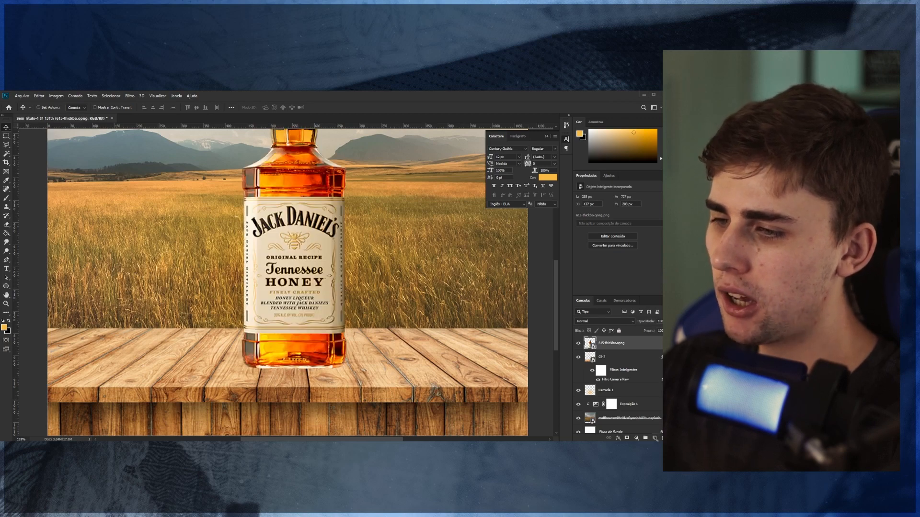
ctrl+click(655, 439)
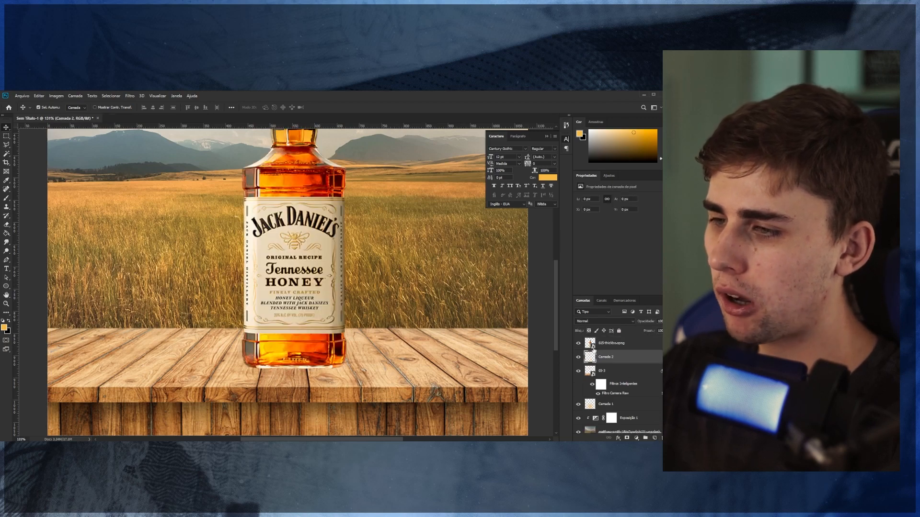
click(7, 198)
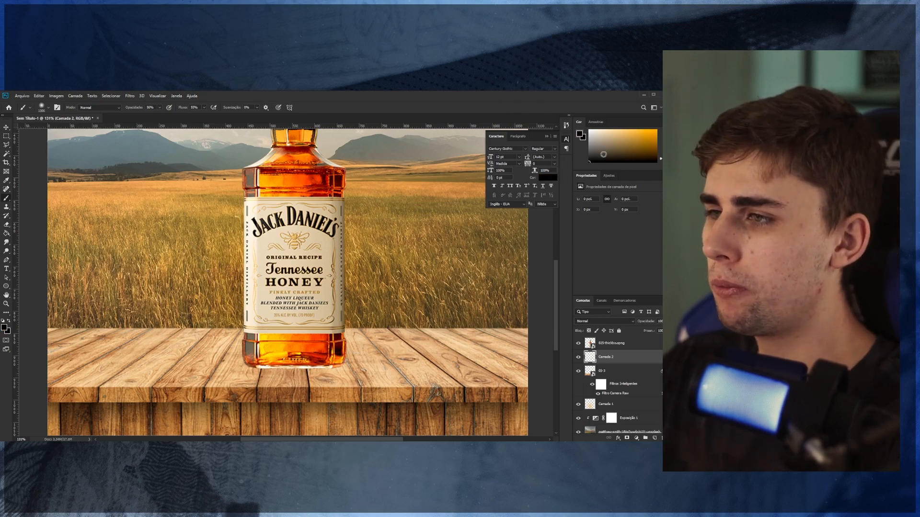
Flatten the soft round brush tip (Redondo macio) into a wide horizontal ellipse and set its flow to 70%.
right_click(340, 244)
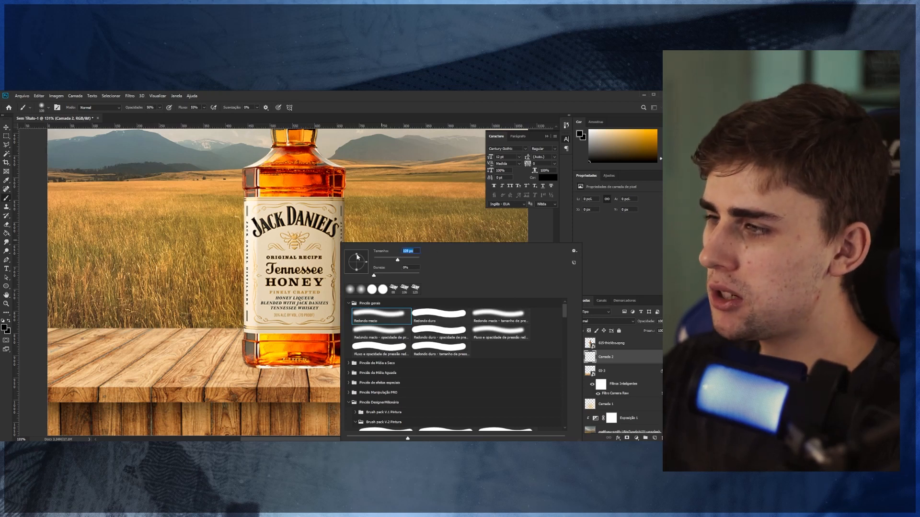
drag(358, 259, 356, 262)
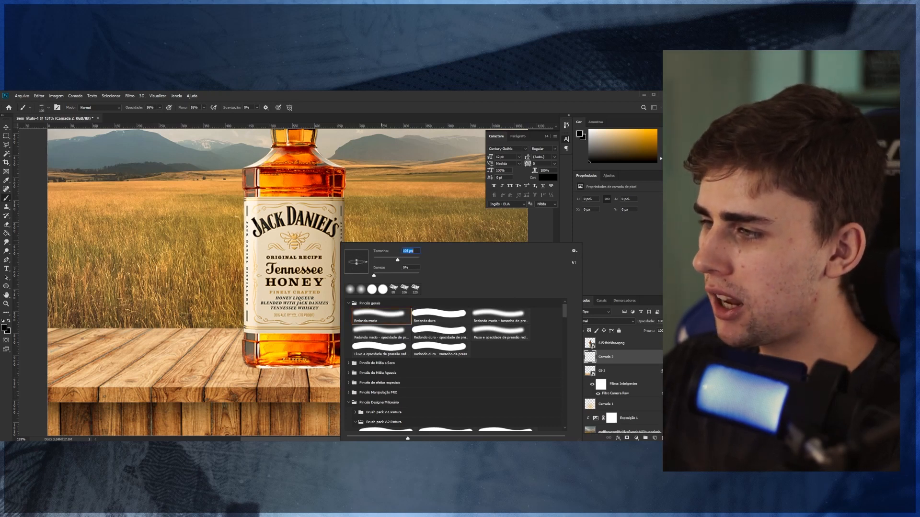
click(265, 367)
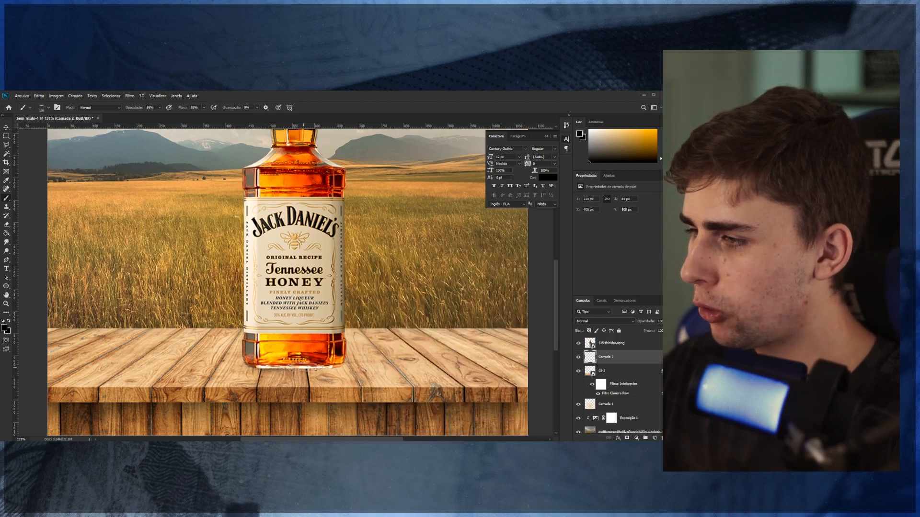
scroll(258, 376, up, 3)
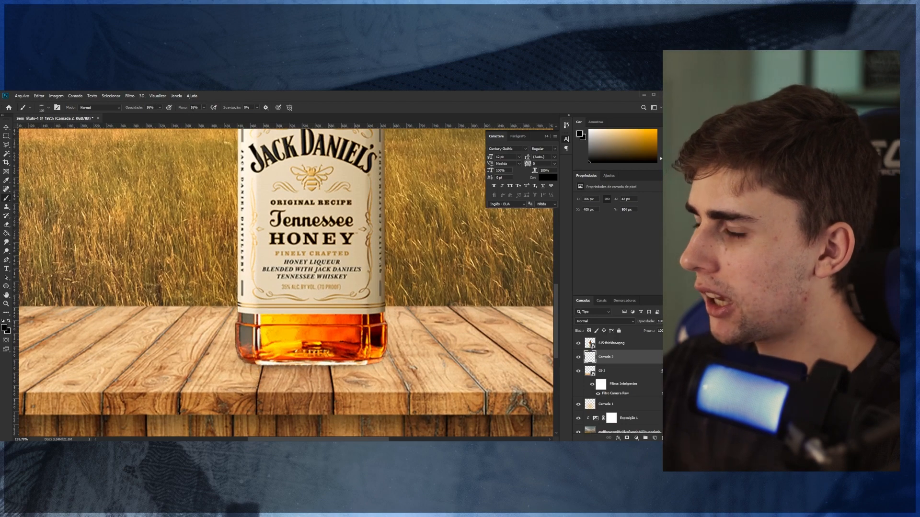
click(160, 108)
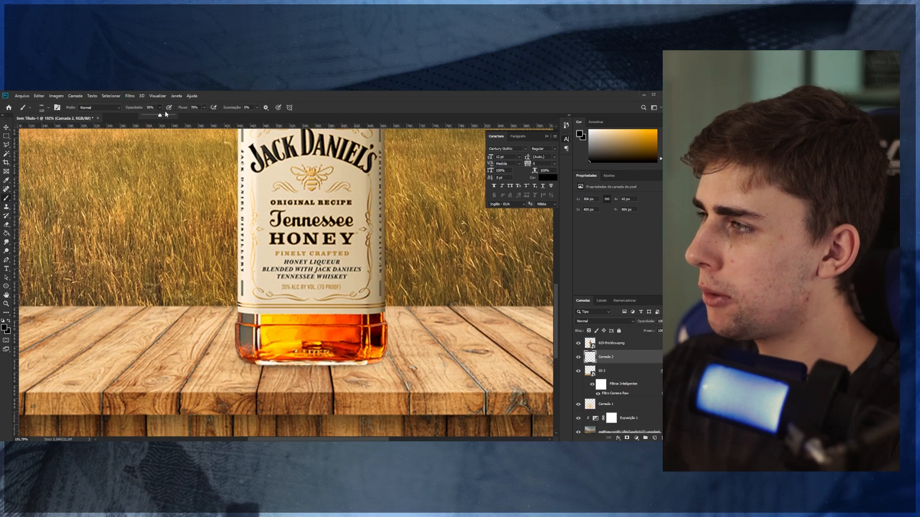
Paint a thin black contact shadow on the table along the lower edge of the bottle.
drag(259, 367, 351, 363)
scroll(359, 353, down, 3)
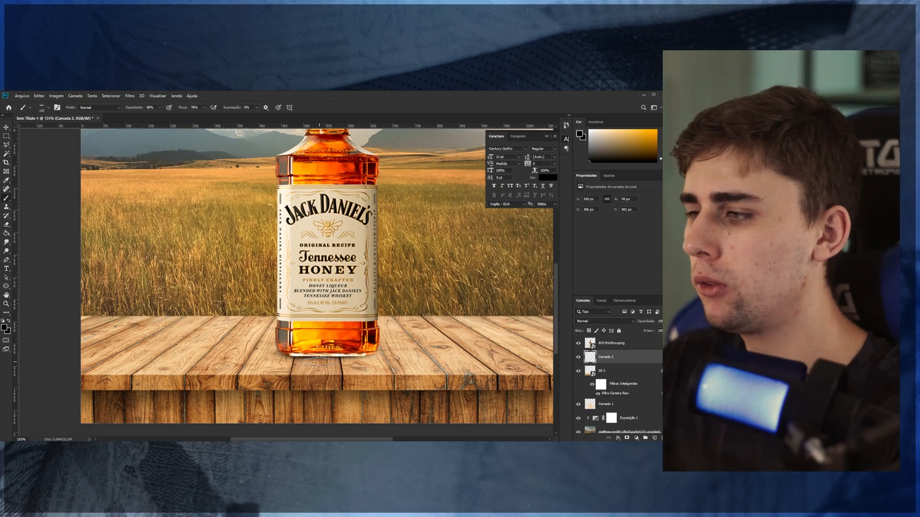
scroll(319, 363, up, 3)
scroll(394, 352, up, 2)
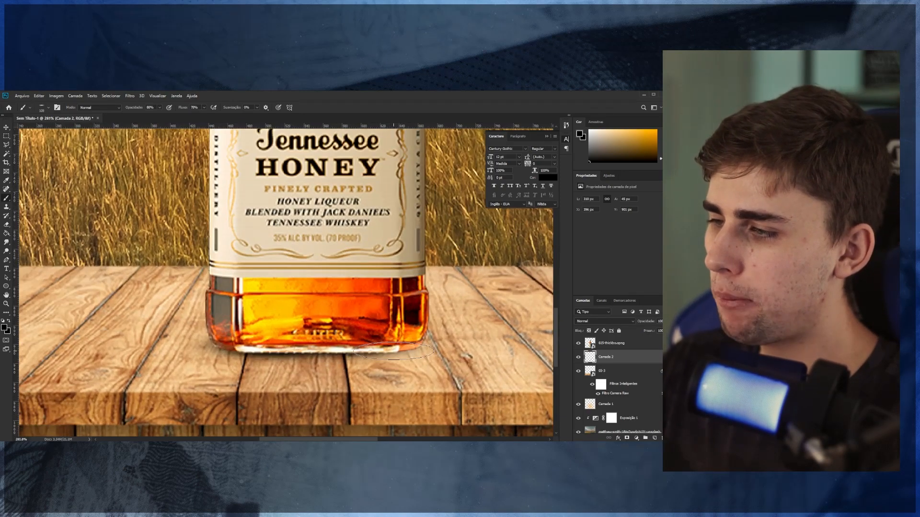
drag(394, 352, 369, 352)
drag(275, 347, 253, 349)
scroll(325, 363, down, 5)
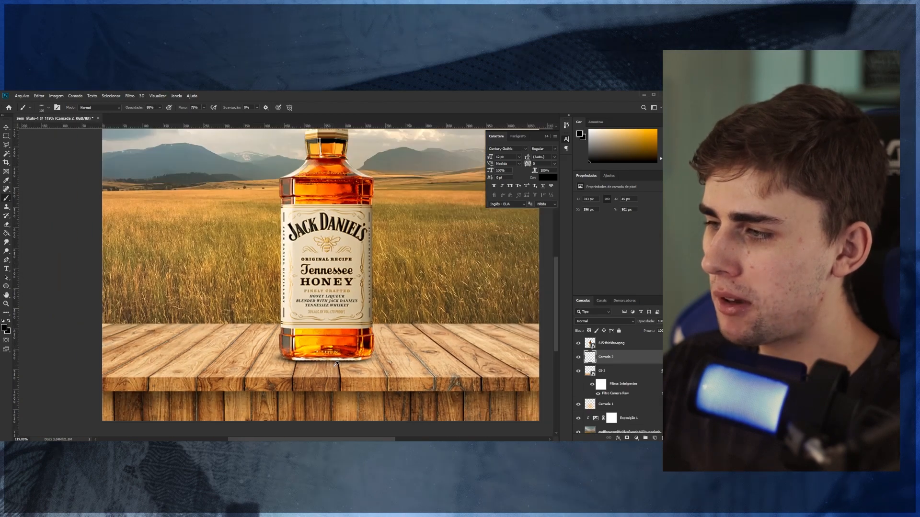
Deepen the shadow with wider strokes across the bottle's full base and compare the image with the shadow layer hidden and shown.
scroll(330, 363, up, 3)
scroll(359, 365, up, 4)
drag(383, 346, 164, 344)
drag(228, 340, 286, 344)
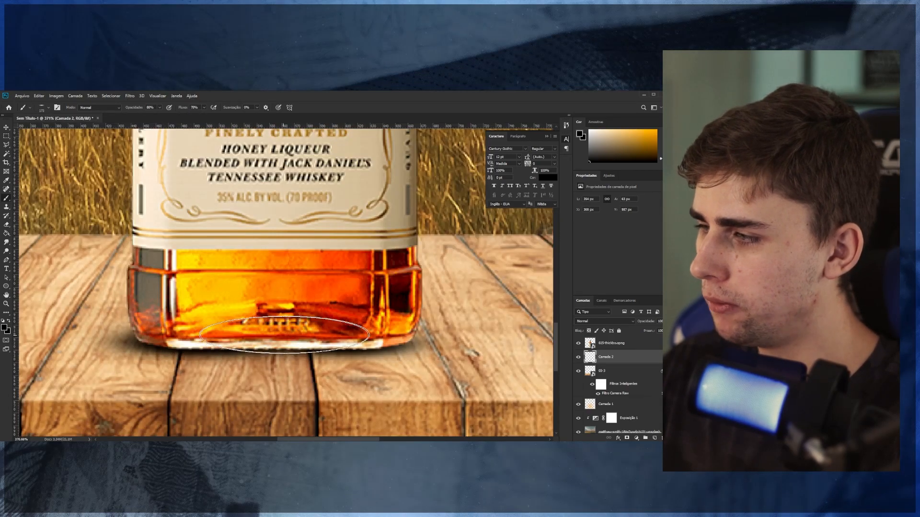
scroll(286, 333, down, 5)
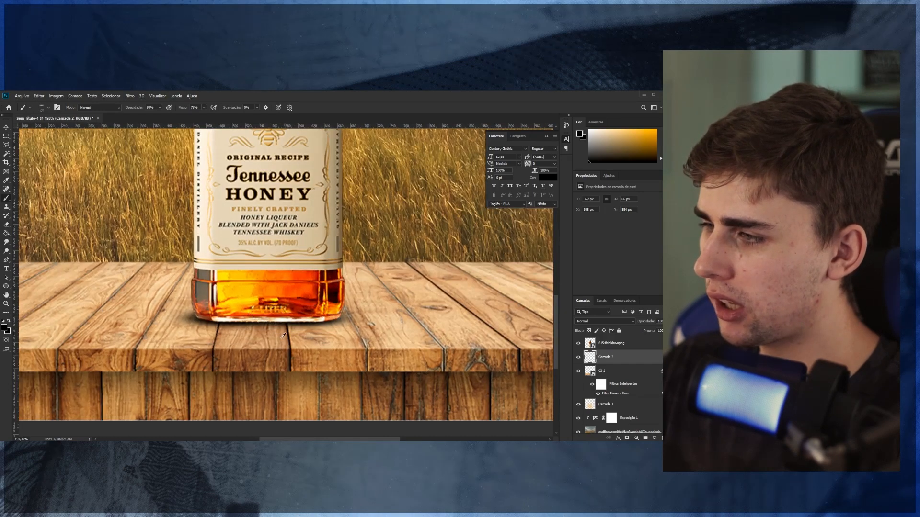
scroll(295, 316, down, 7)
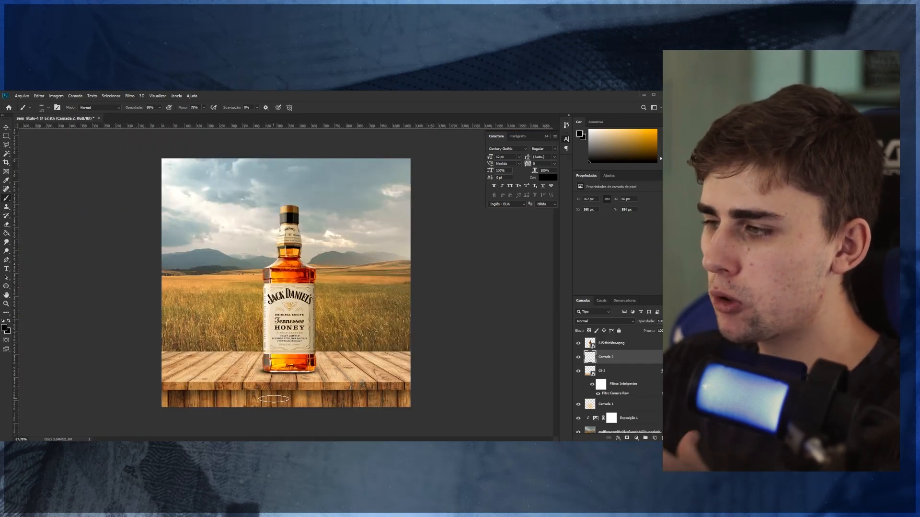
click(577, 358)
click(576, 359)
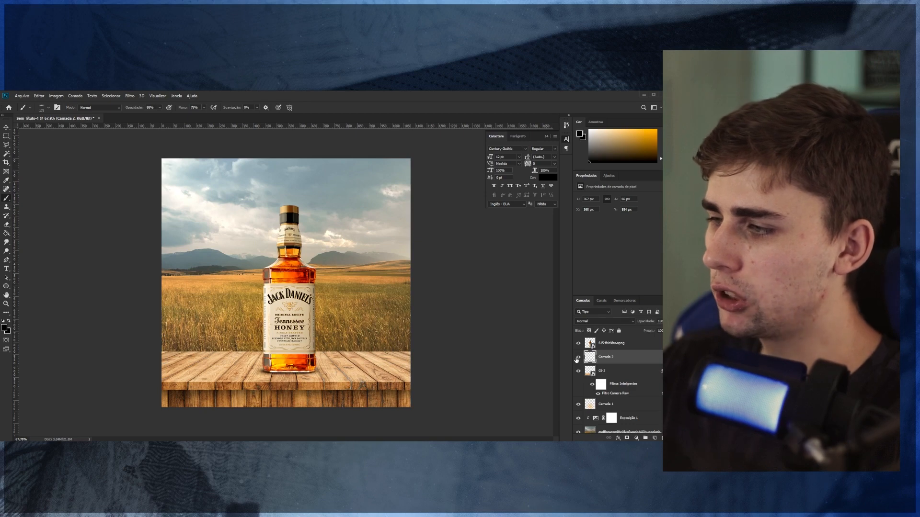
click(578, 357)
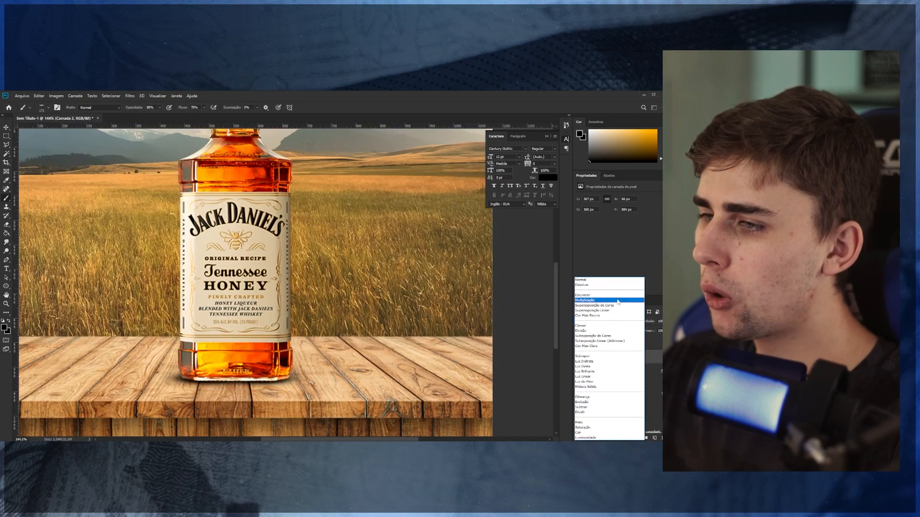
Set the shadow layer's blend mode to Multiply (Multiplicação) and compare the image with the layer hidden and shown.
key(Escape)
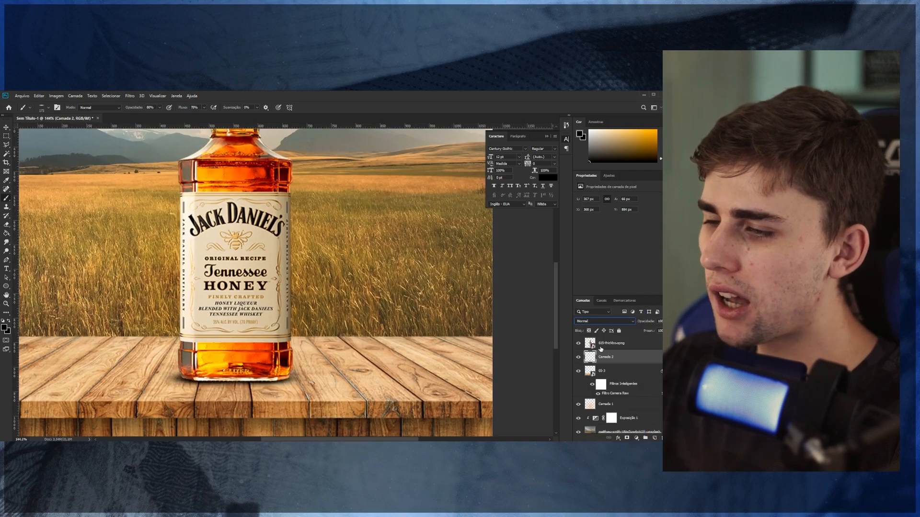
click(578, 358)
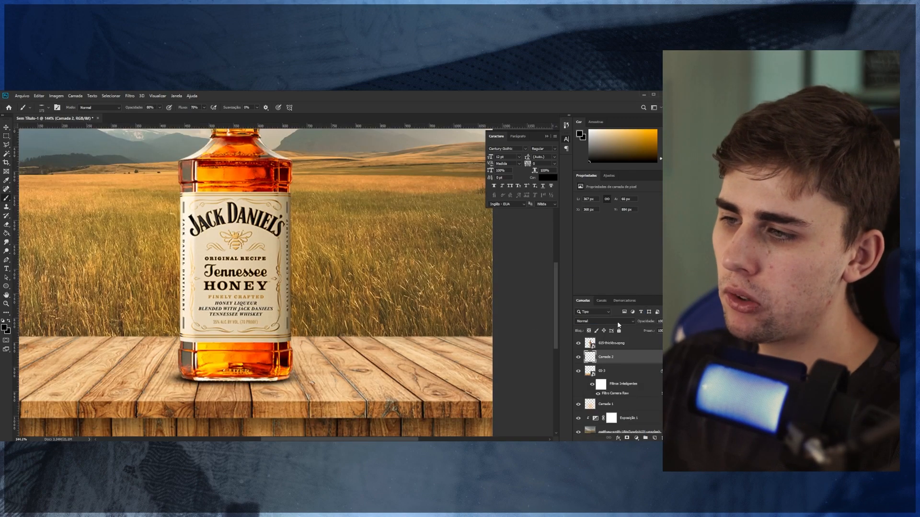
click(619, 323)
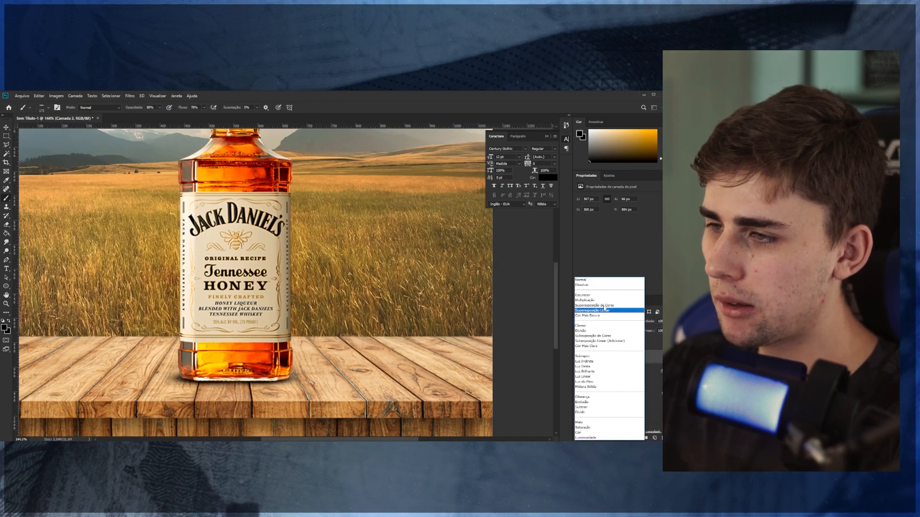
click(608, 301)
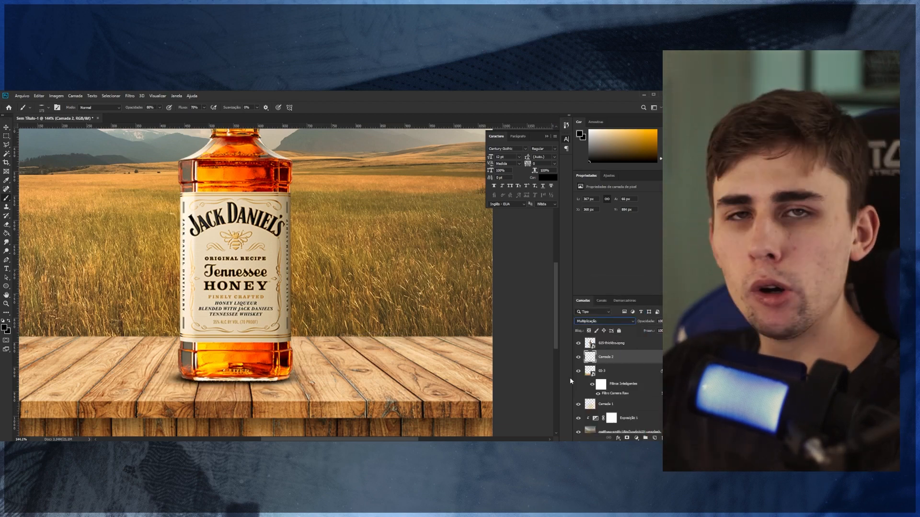
click(578, 356)
click(578, 357)
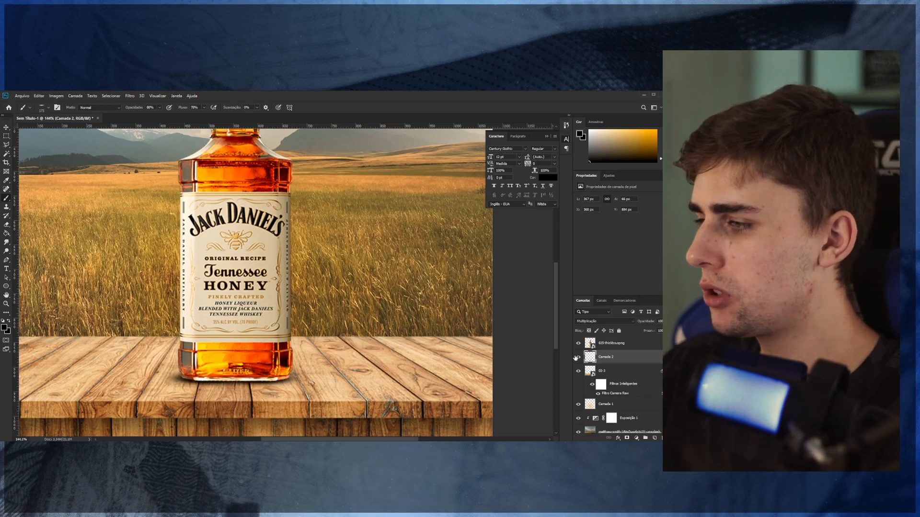
Inspect the shadow beneath the bottle, keeping its Multiply blend mode, and switch to the Move tool.
scroll(364, 305, down, 3)
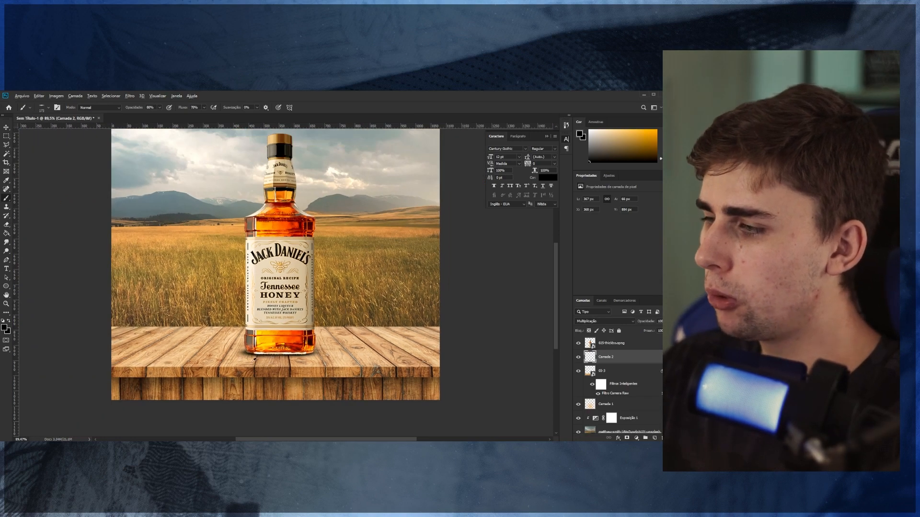
scroll(255, 359, up, 4)
click(604, 322)
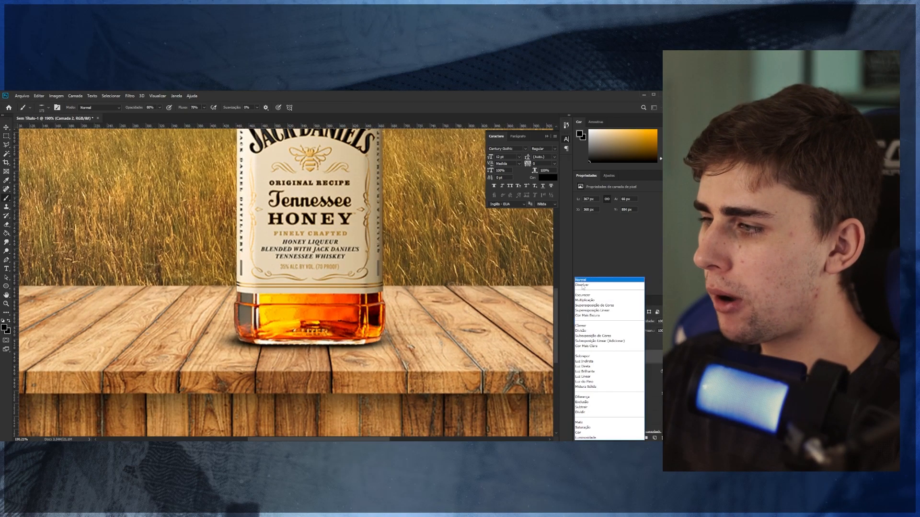
click(459, 274)
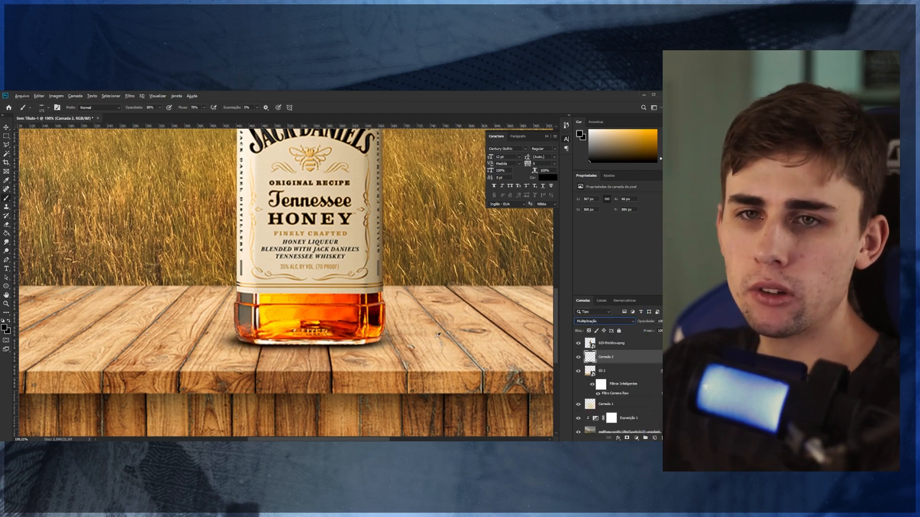
click(4, 129)
key(ctrl+0)
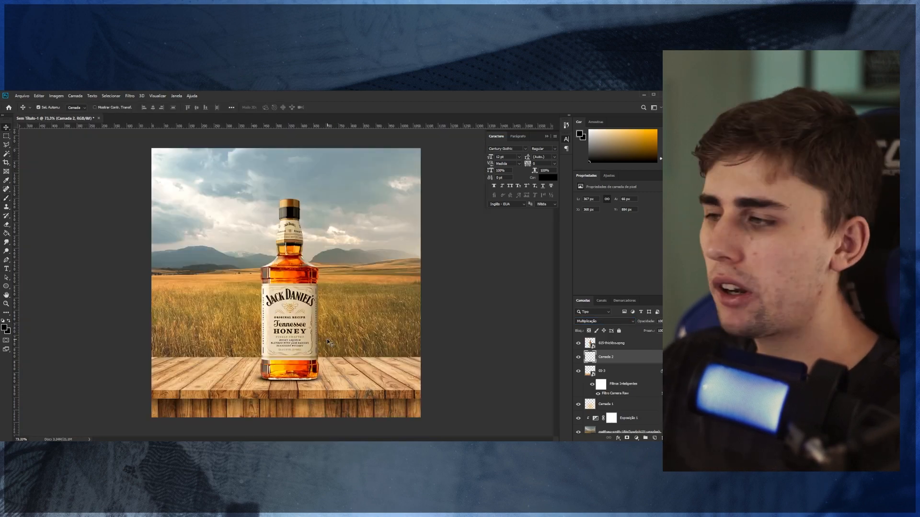
scroll(327, 339, up, 5)
scroll(287, 345, down, 3)
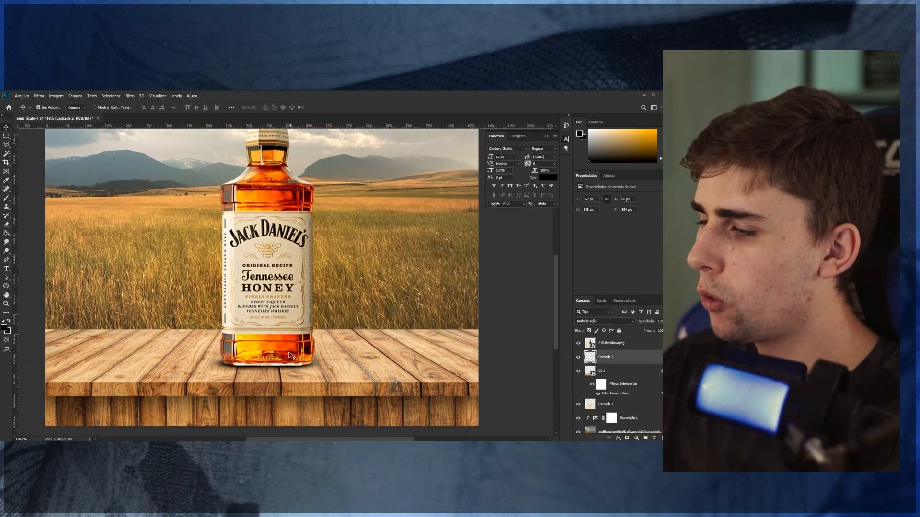
On a new layer above the contact shadow, outline a slanted cast-shadow shape on the table beside the bottle's base with the Polygonal Lasso.
key(ctrl+0)
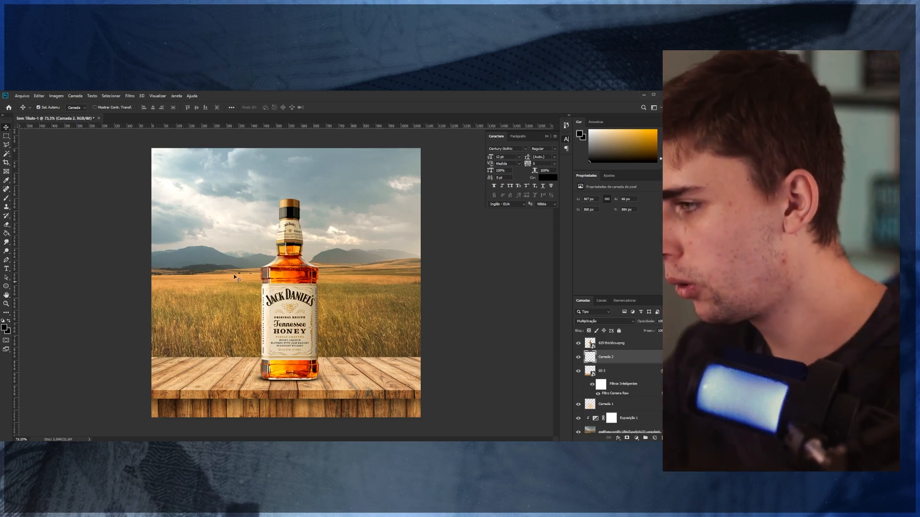
key(ctrl+shift+alt+n)
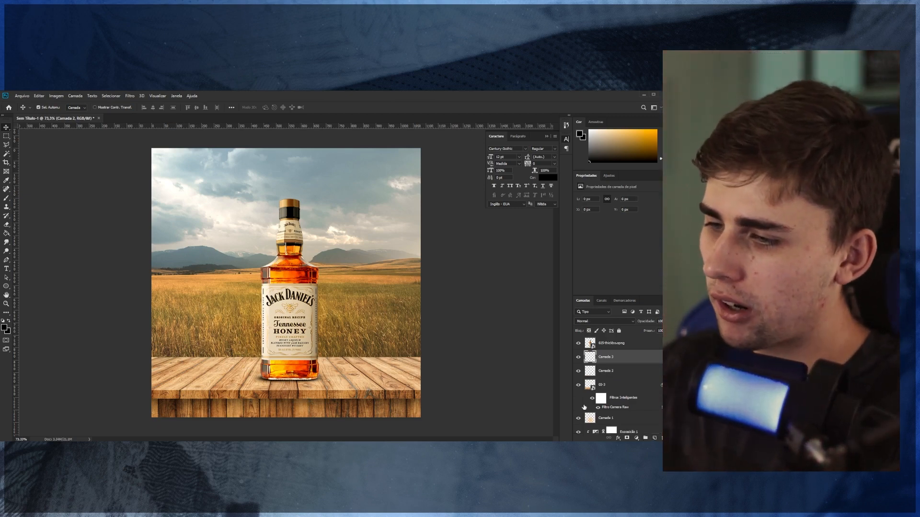
click(7, 145)
scroll(268, 374, up, 5)
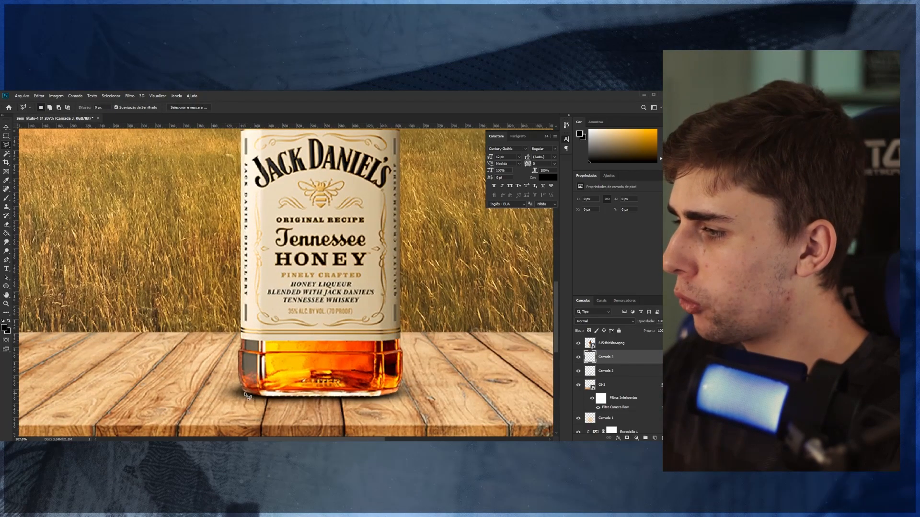
click(183, 331)
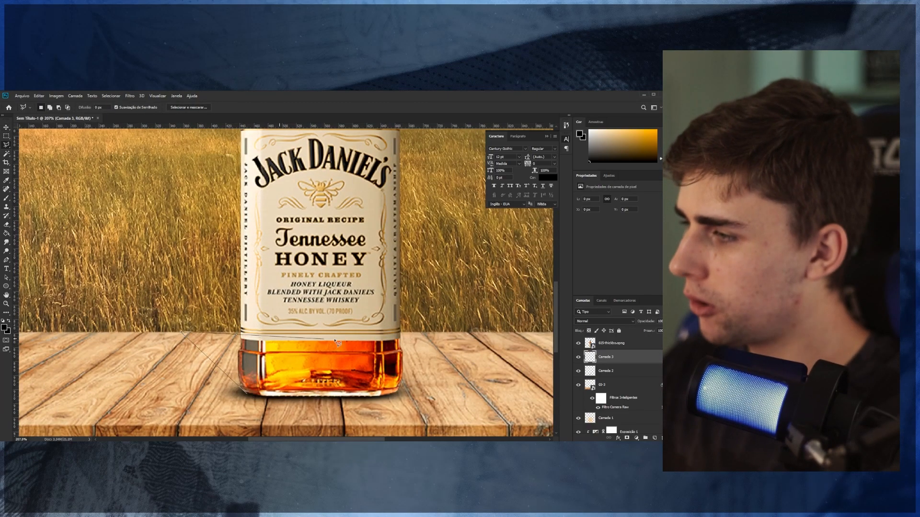
click(376, 333)
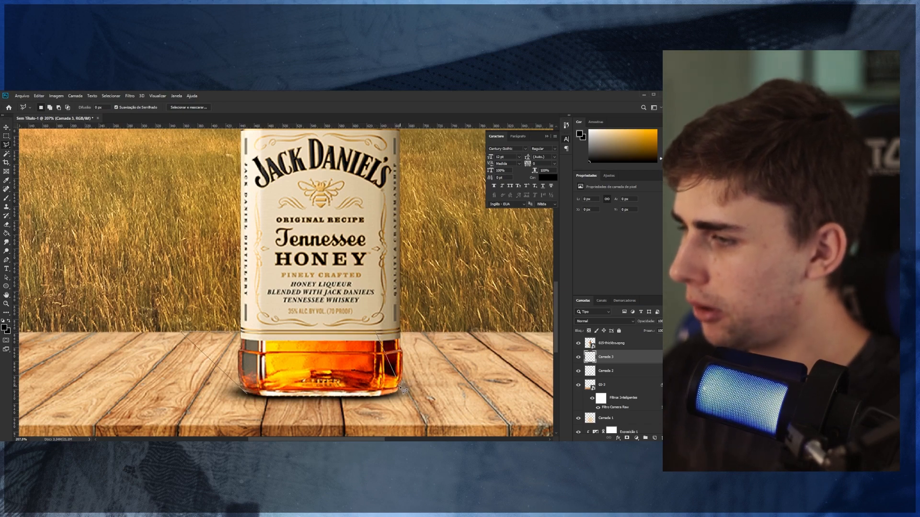
click(249, 398)
scroll(306, 288, down, 5)
scroll(371, 375, up, 4)
scroll(370, 375, down, 1)
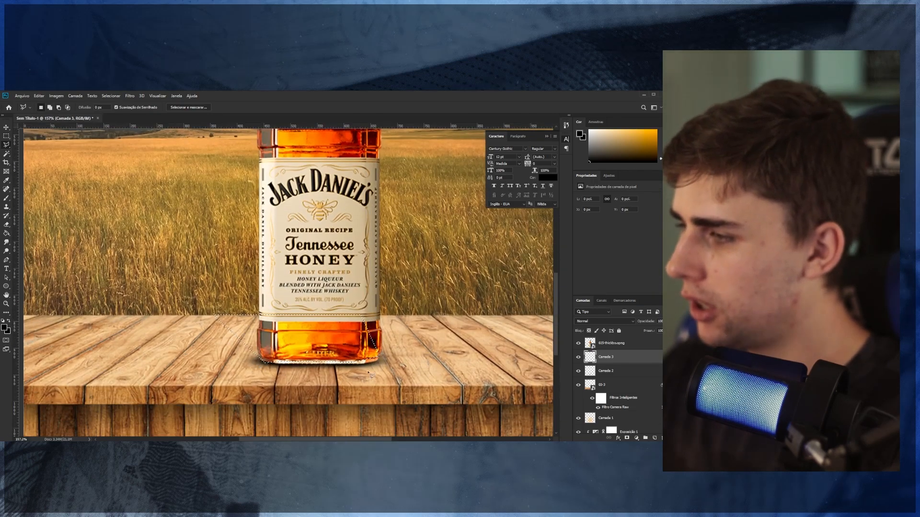
Fill the selected cast-shadow shape with black using the Paint Bucket, then clear the selection and switch to the Move tool.
click(6, 233)
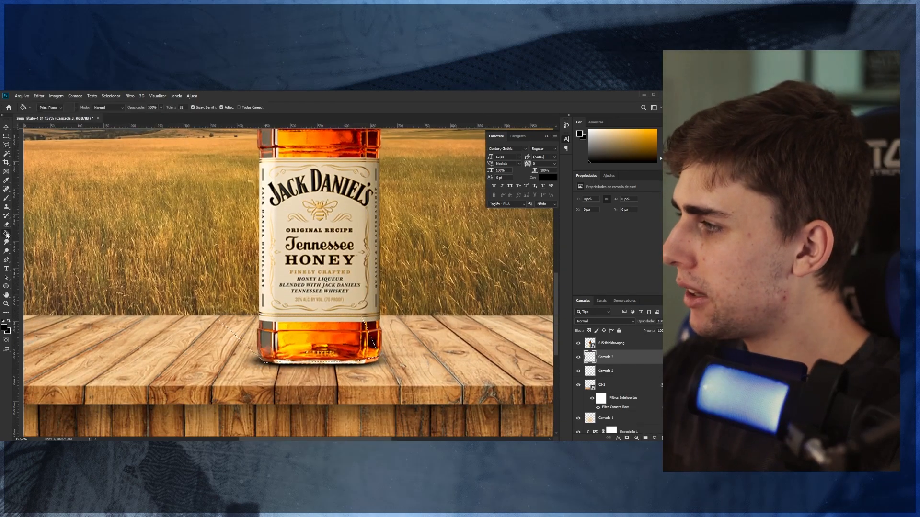
click(265, 337)
scroll(265, 337, down, 3)
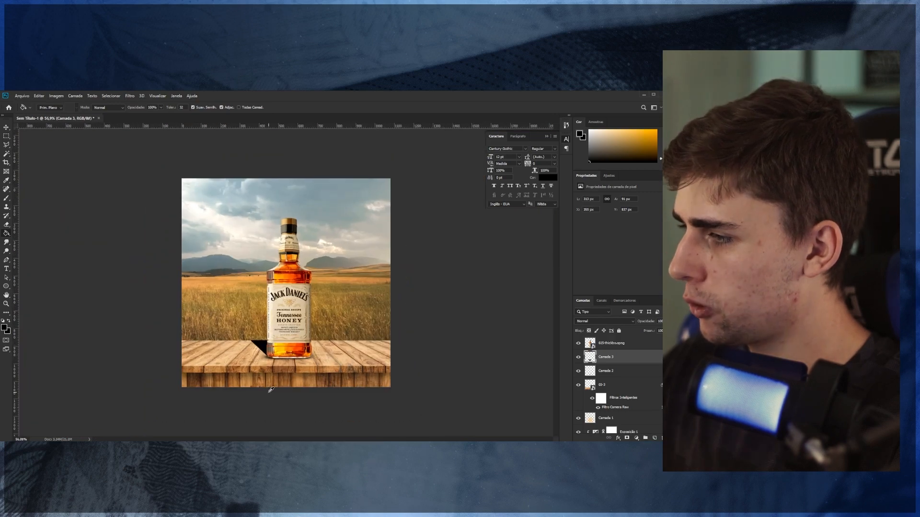
scroll(334, 367, up, 1)
scroll(288, 353, up, 2)
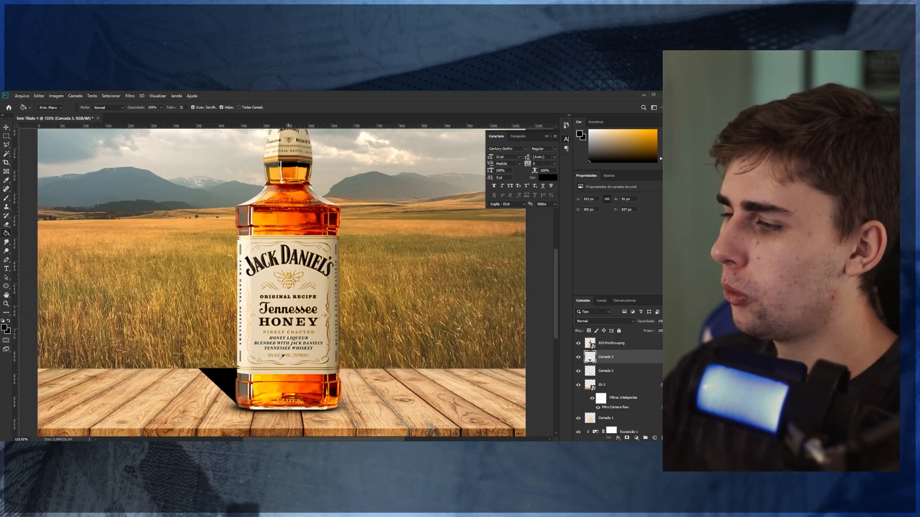
click(6, 127)
scroll(212, 313, up, 2)
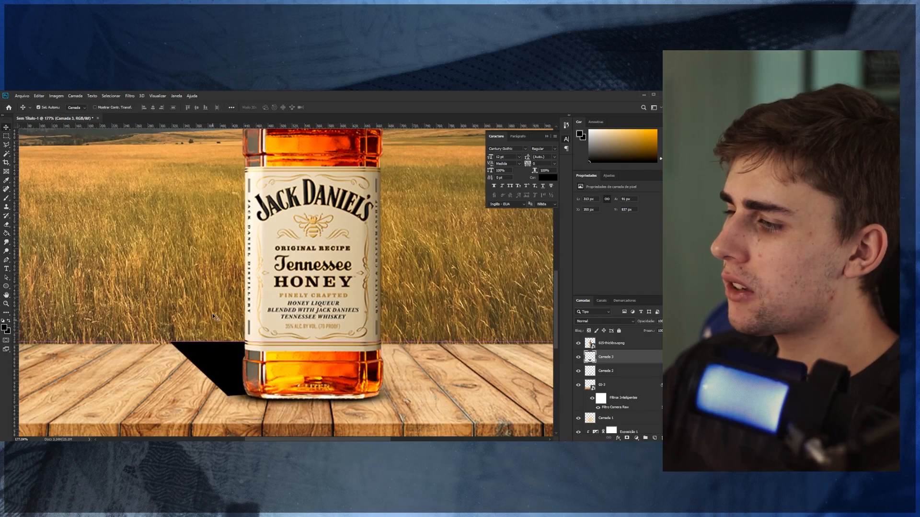
Start a Field Blur (Desfoque de campo) on the cast shadow and add a second blur pin at the bottle's lower left edge.
click(130, 96)
mouse_move(145, 193)
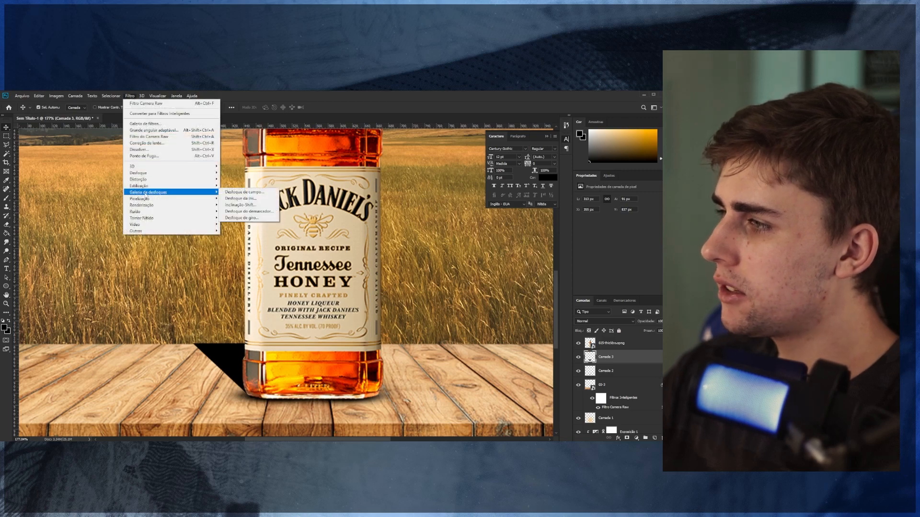
click(245, 192)
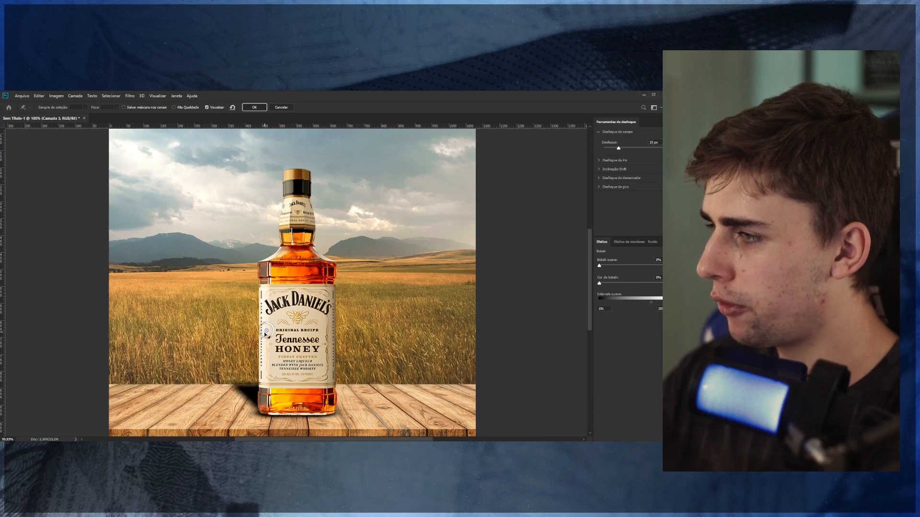
scroll(245, 369, up, 5)
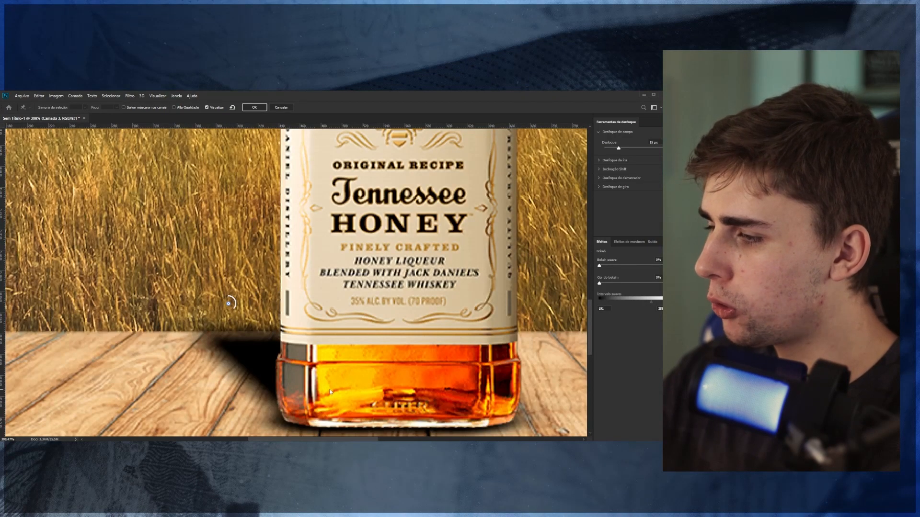
click(284, 392)
scroll(289, 389, down, 1)
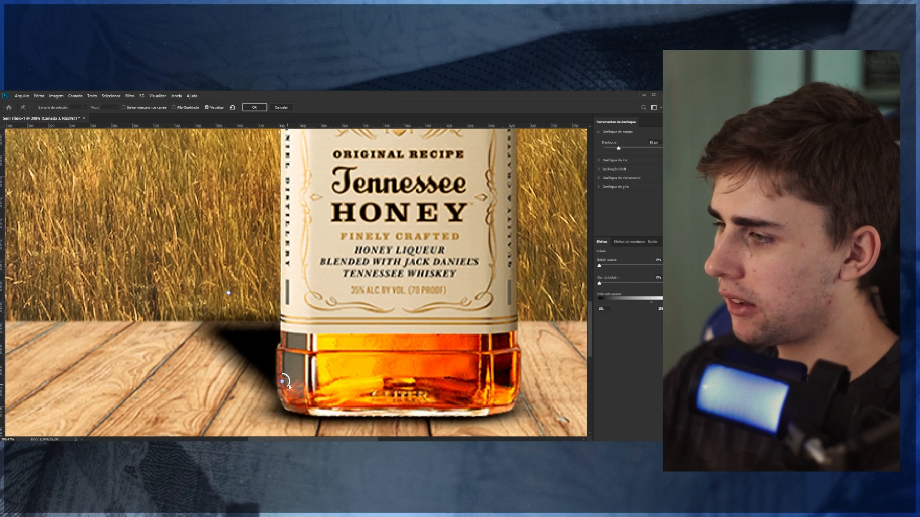
Move the outer pin to the shadow's far end with about 18 px blur, set the bottle-side pin to 5 px, and apply the Field Blur.
mouse_move(289, 386)
mouse_down()
mouse_move(294, 378)
mouse_move(277, 362)
mouse_move(286, 370)
mouse_up()
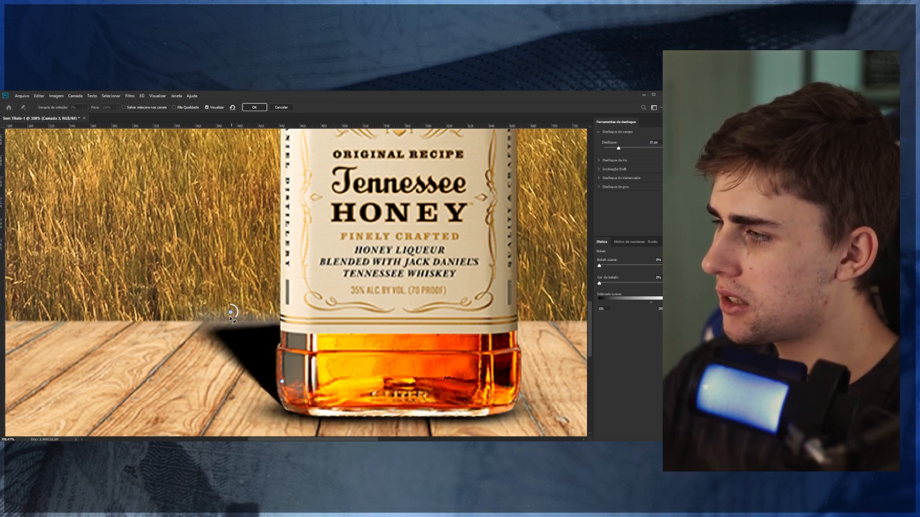
click(233, 349)
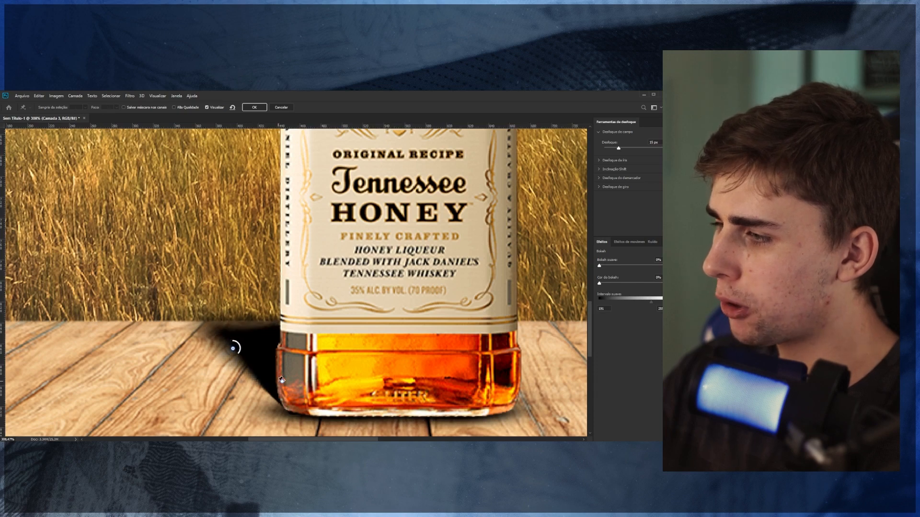
drag(239, 352, 189, 340)
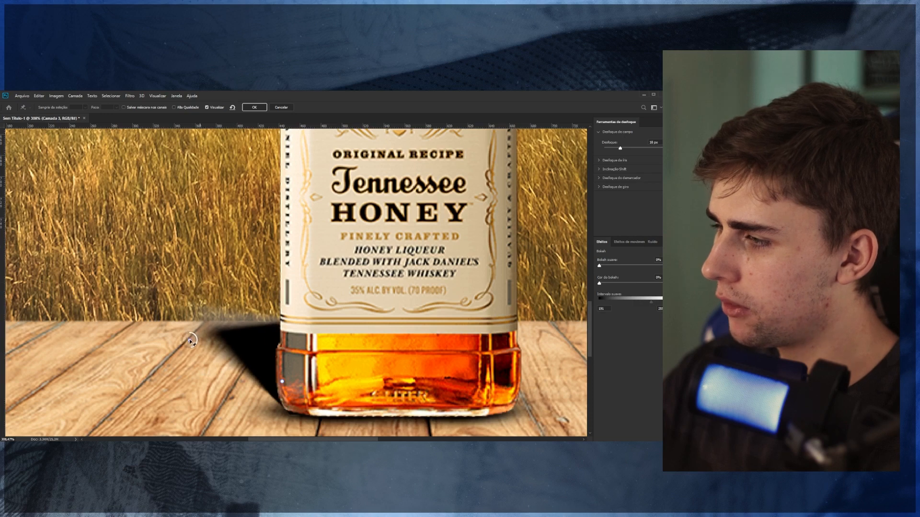
click(282, 381)
drag(284, 377, 287, 378)
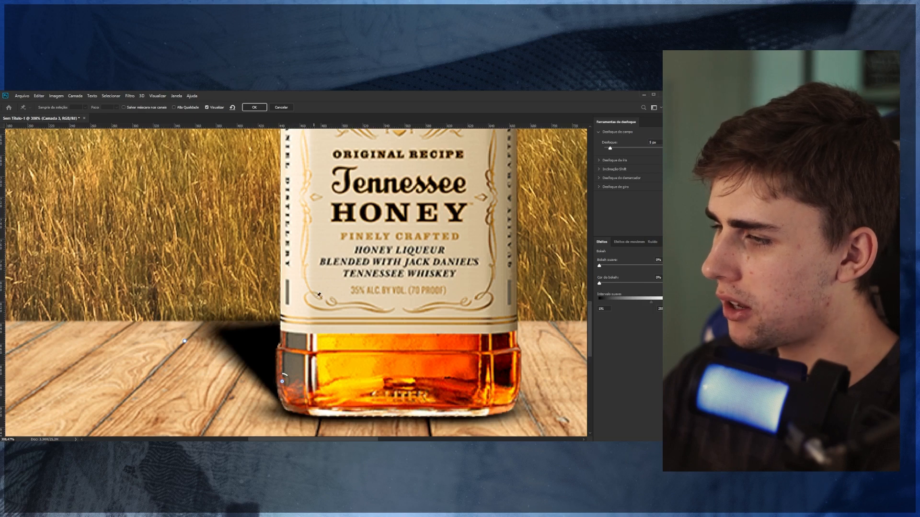
scroll(319, 295, down, 12)
scroll(310, 352, up, 1)
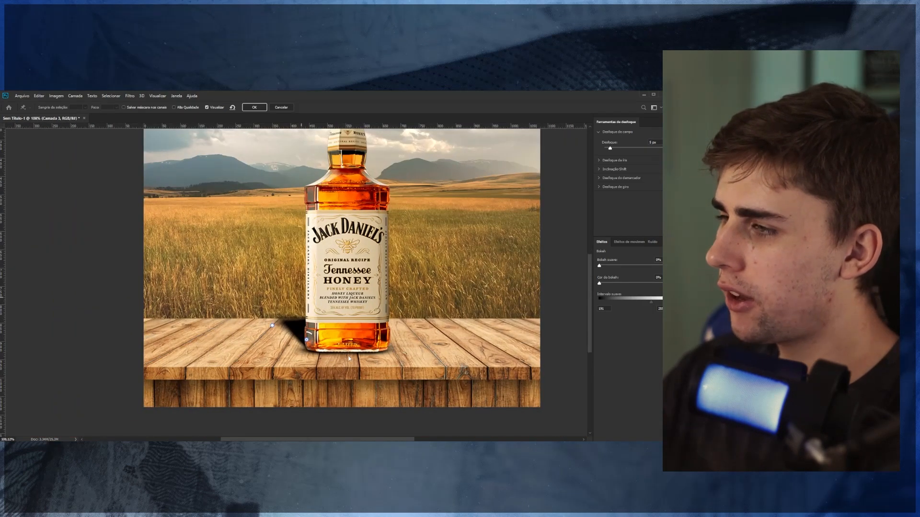
click(260, 108)
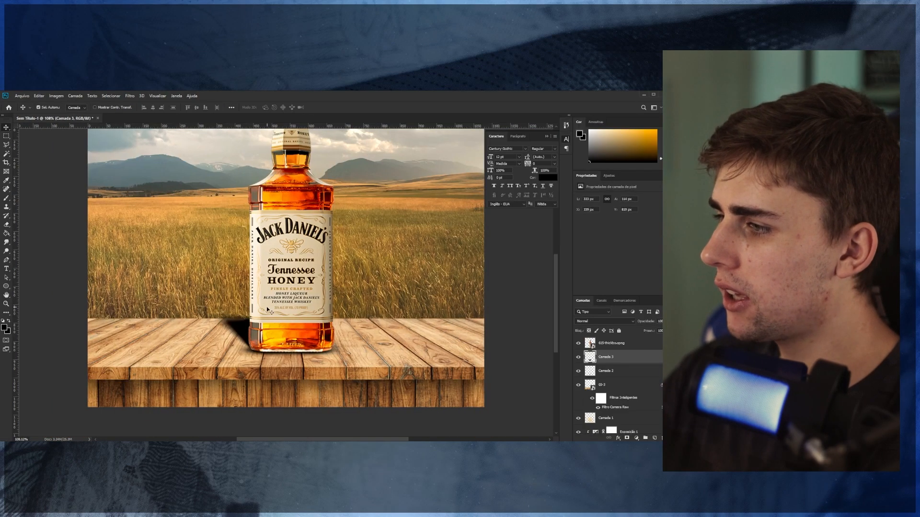
Fade the far end of the cast shadow with a soft Eraser at 40% flow, undoing the first attempt and enlarging the brush.
scroll(229, 325, up, 2)
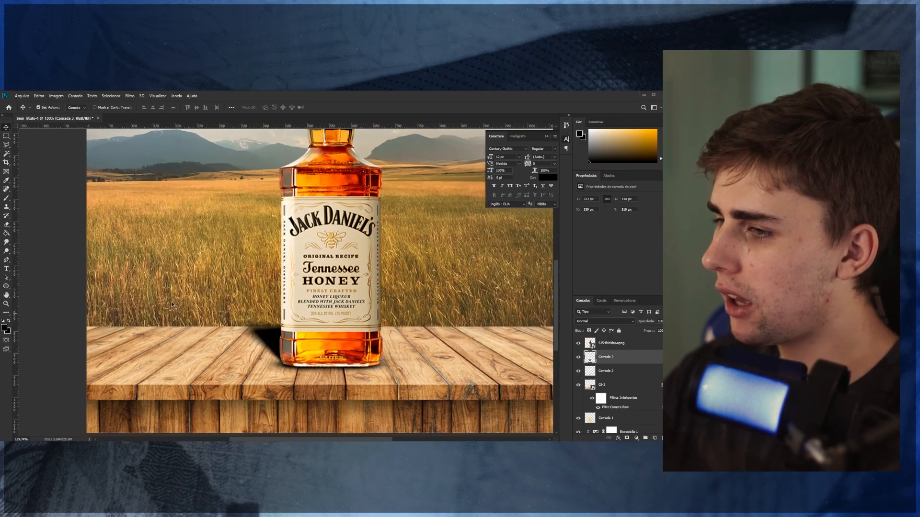
key(e)
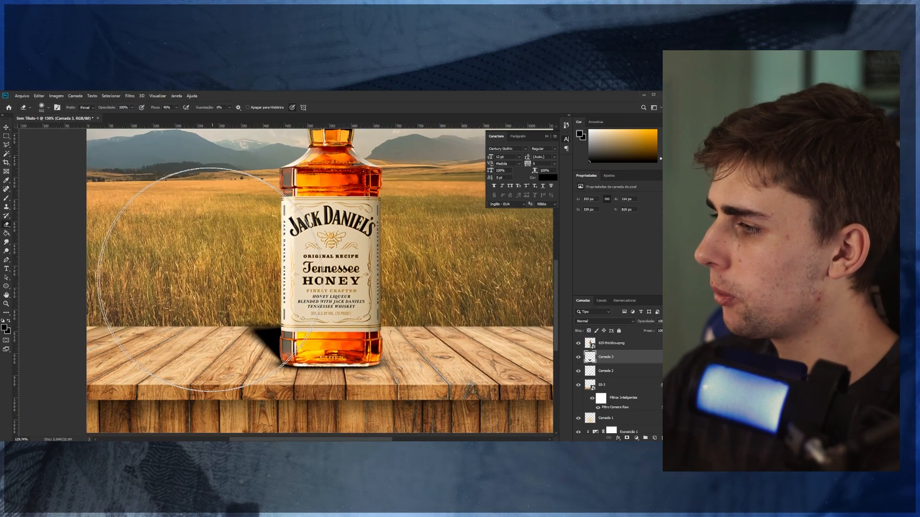
scroll(246, 251, up, 2)
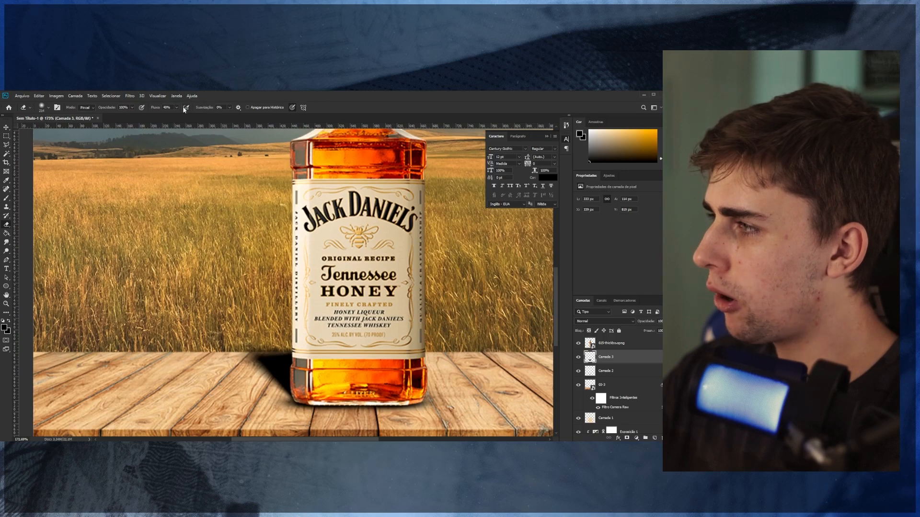
key(bracketleft)
key(bracketleft)
key(bracketleft)
click(255, 339)
click(257, 346)
key(ctrl+z)
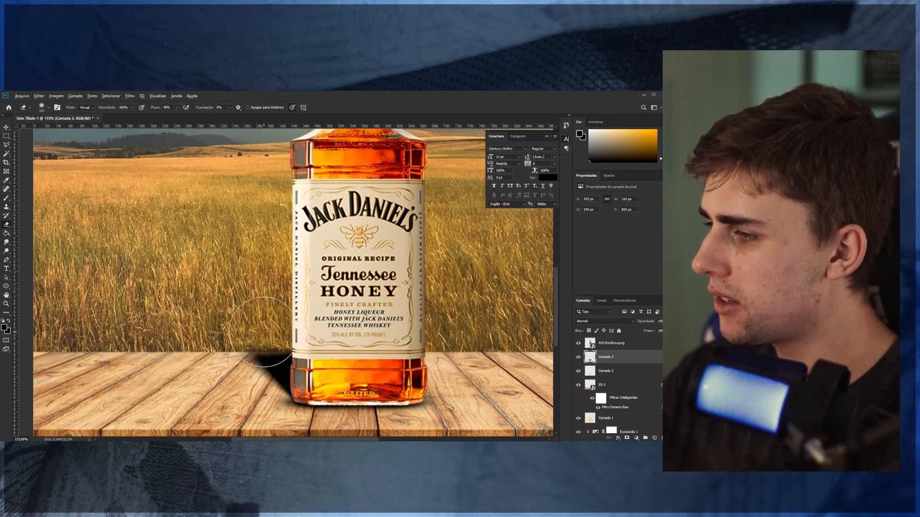
key(bracketright)
key(bracketright)
key(bracketright)
drag(185, 314, 207, 312)
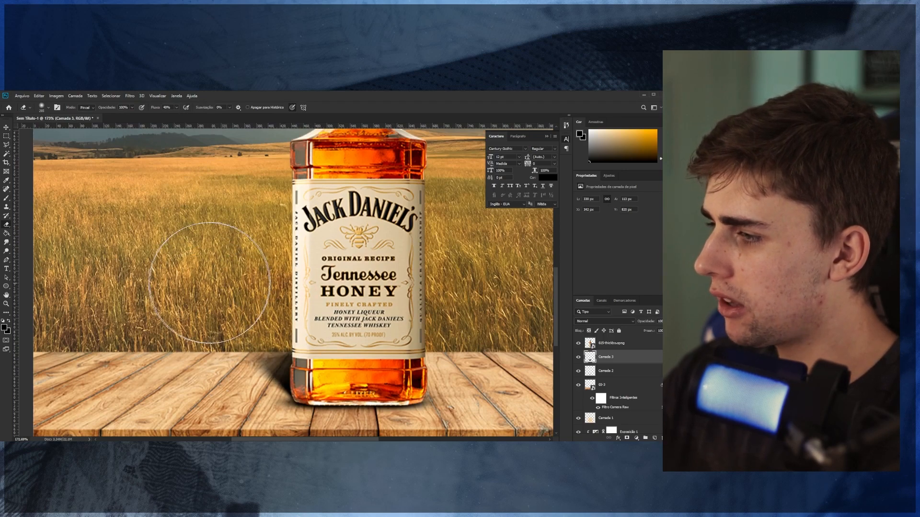
Set the cast-shadow layer's blend mode to Multiply (Multiplicação) and lower its opacity.
scroll(210, 282, down, 2)
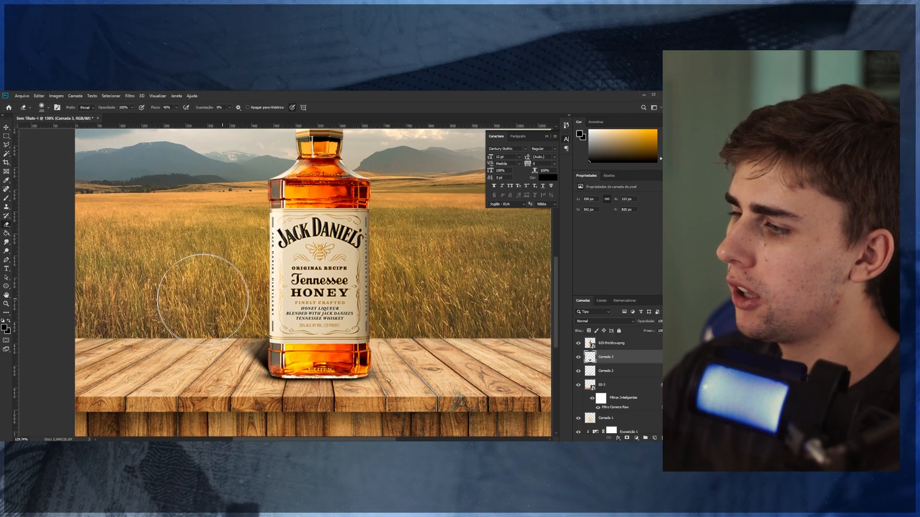
scroll(239, 354, down, 6)
scroll(229, 353, up, 4)
scroll(282, 403, up, 2)
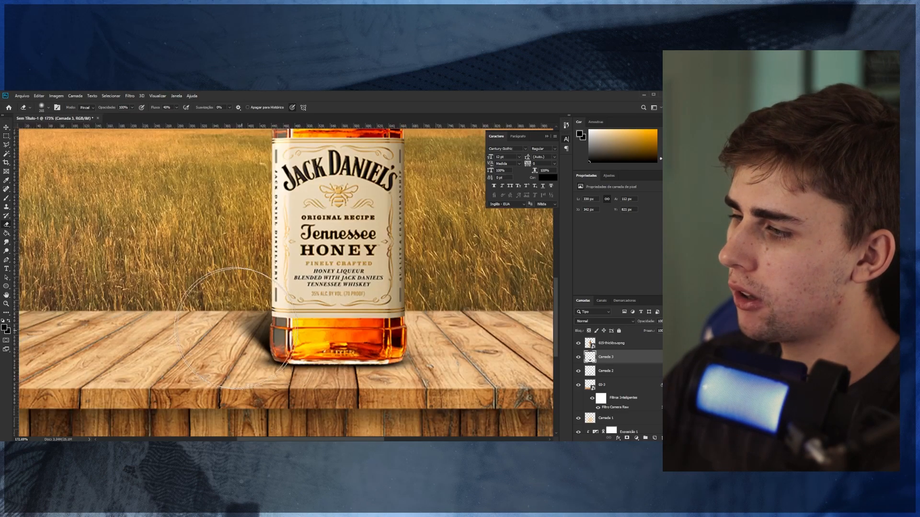
click(603, 321)
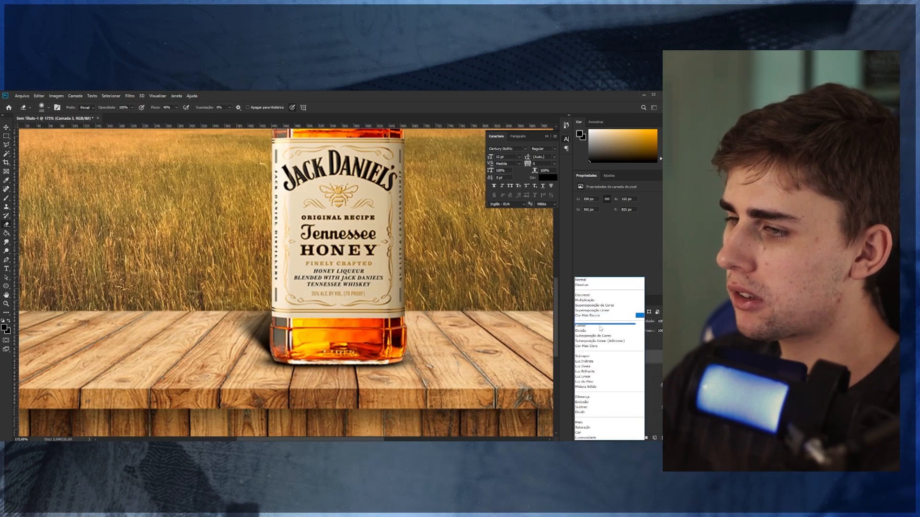
click(593, 301)
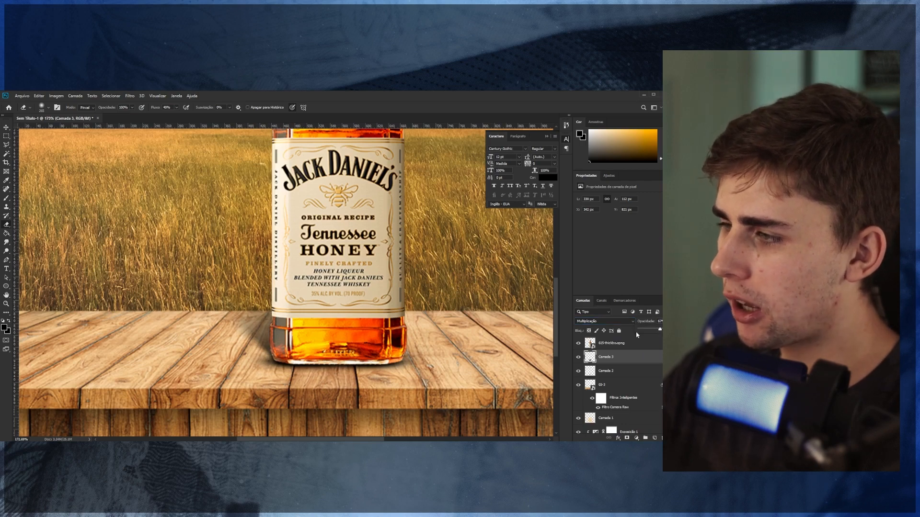
scroll(300, 415, down, 3)
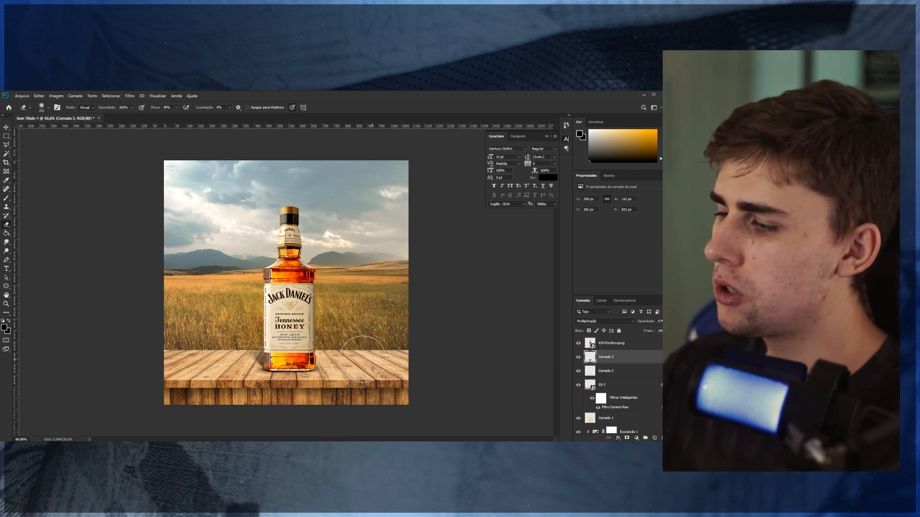
key(v)
scroll(296, 256, up, 2)
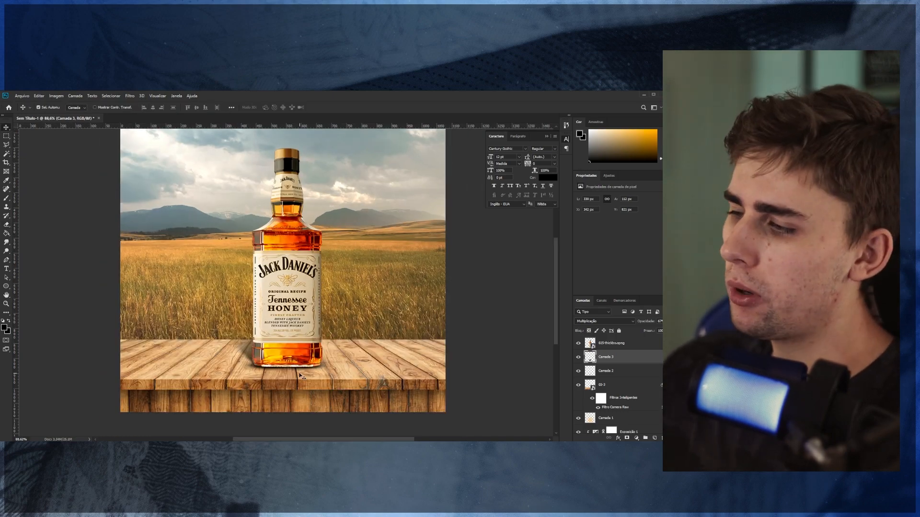
drag(297, 369, 304, 381)
key(ctrl+z)
click(240, 355)
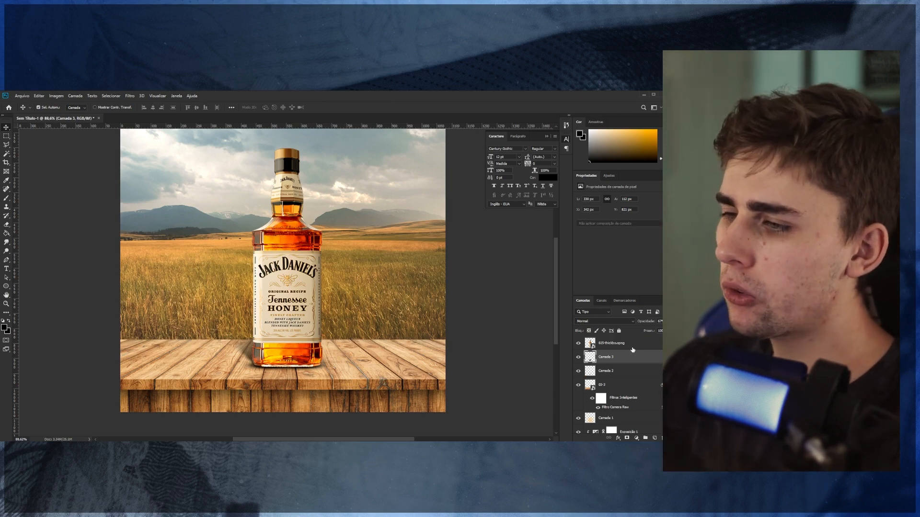
Add an Exposure (Exposição) adjustment layer above the bottle and clip it to the bottle layer.
click(594, 344)
click(579, 344)
click(579, 344)
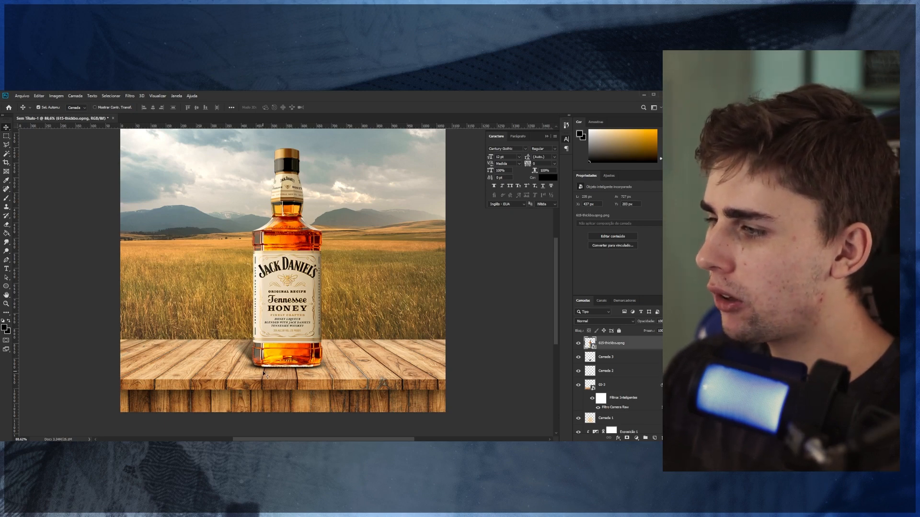
scroll(257, 294, up, 3)
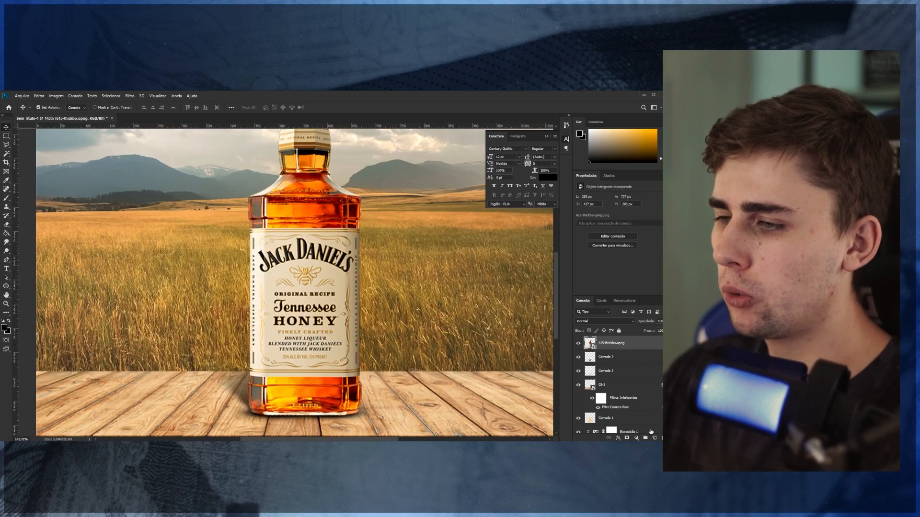
click(636, 438)
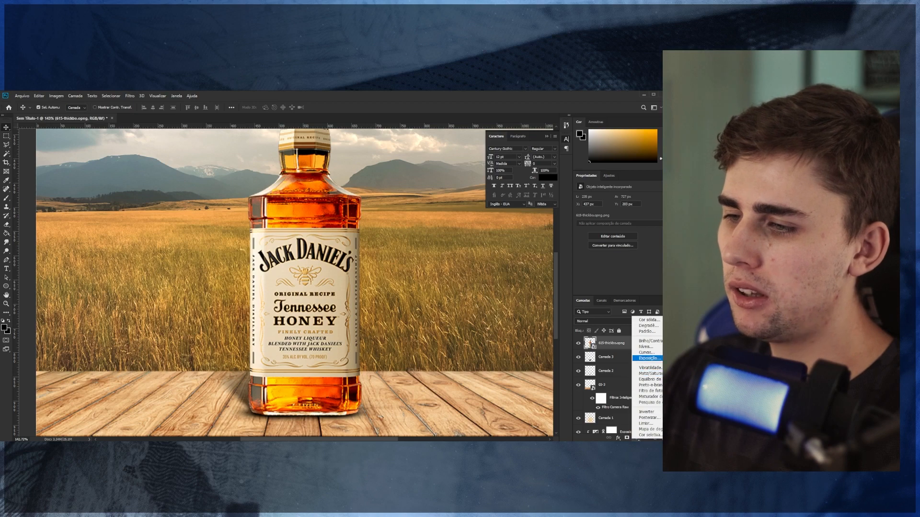
click(647, 358)
right_click(633, 347)
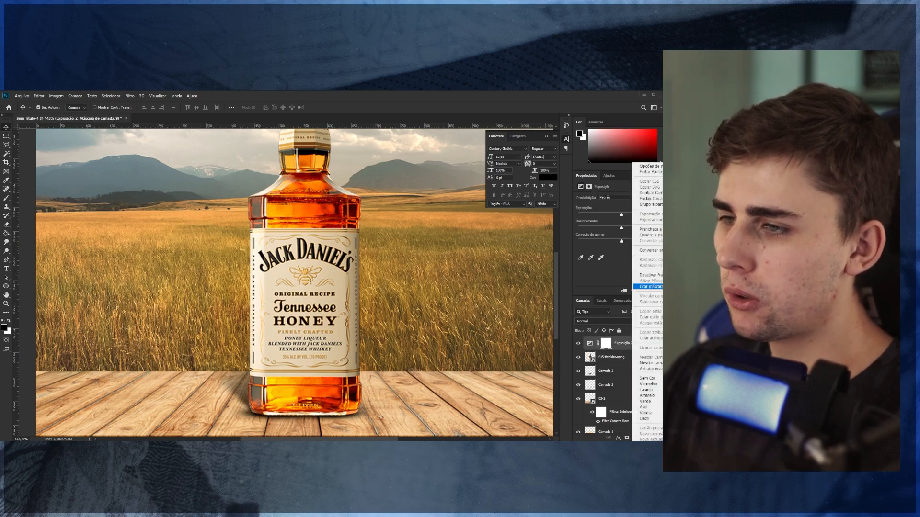
click(651, 286)
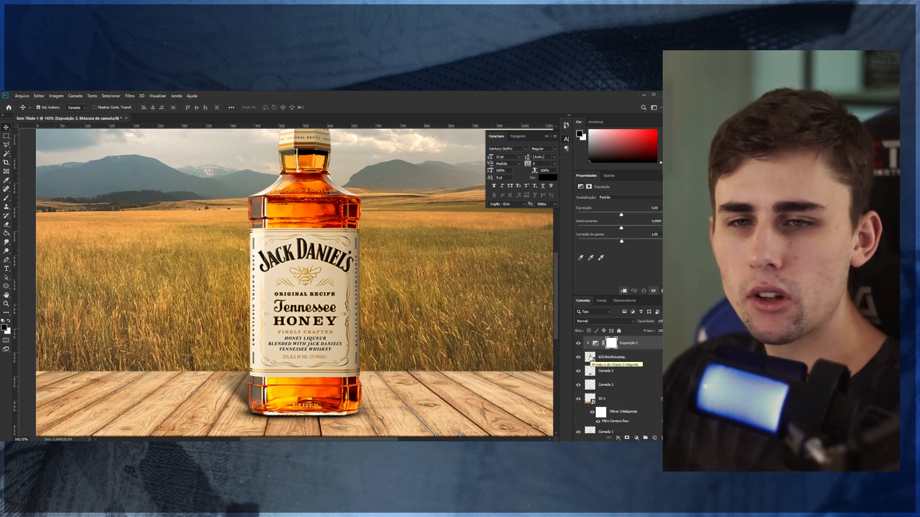
Lower the adjustment's exposure to about -2.40 and invert its layer mask to black.
drag(622, 215, 605, 215)
key(ctrl+minus)
key(ctrl+minus)
key(ctrl+plus)
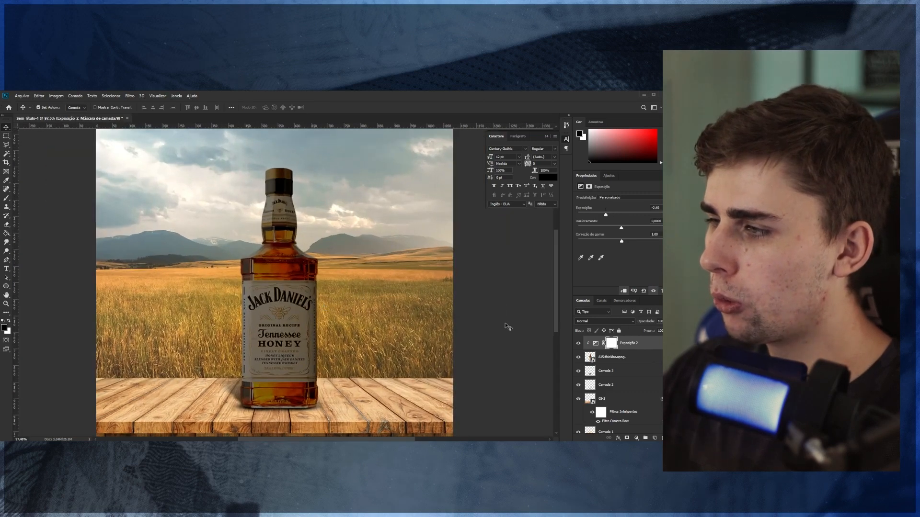
click(609, 343)
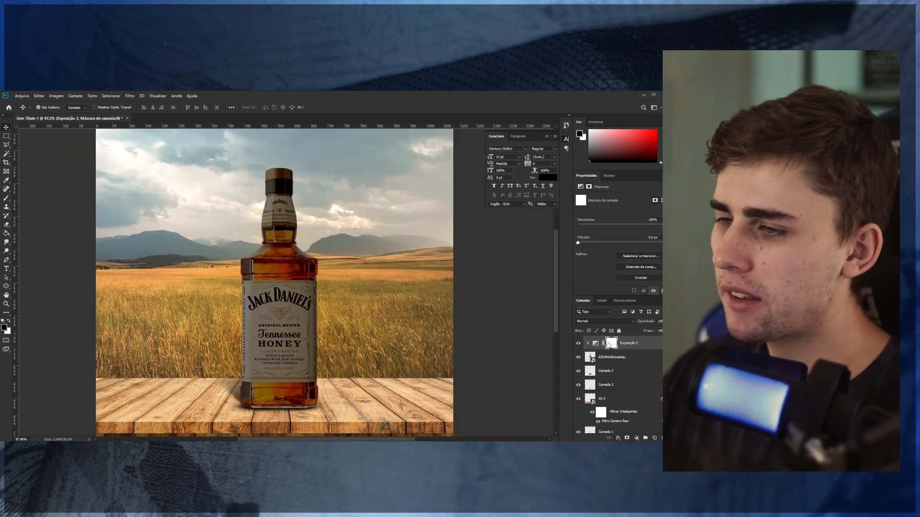
key(ctrl+i)
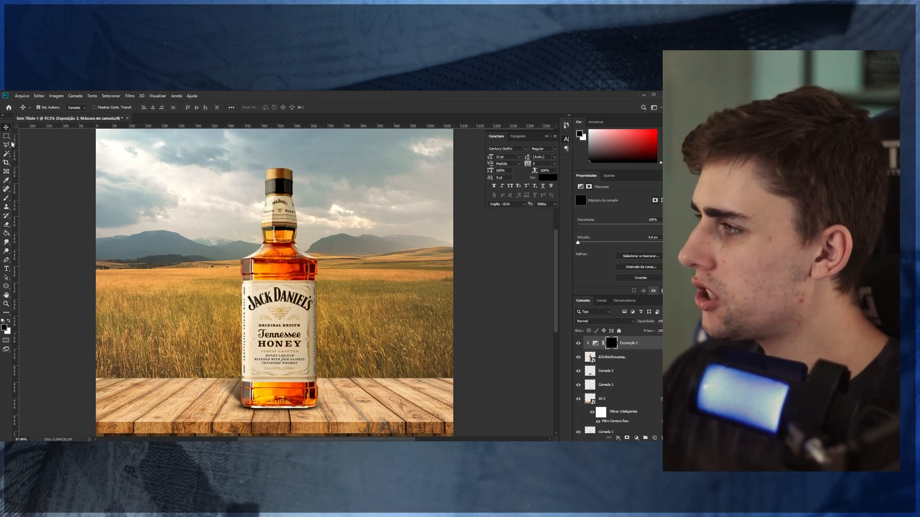
Select a narrow vertical rectangle over the bottle's left edge and fill it with white on the exposure mask.
key(m)
scroll(270, 243, down, 2)
scroll(271, 241, down, 1)
drag(223, 201, 251, 382)
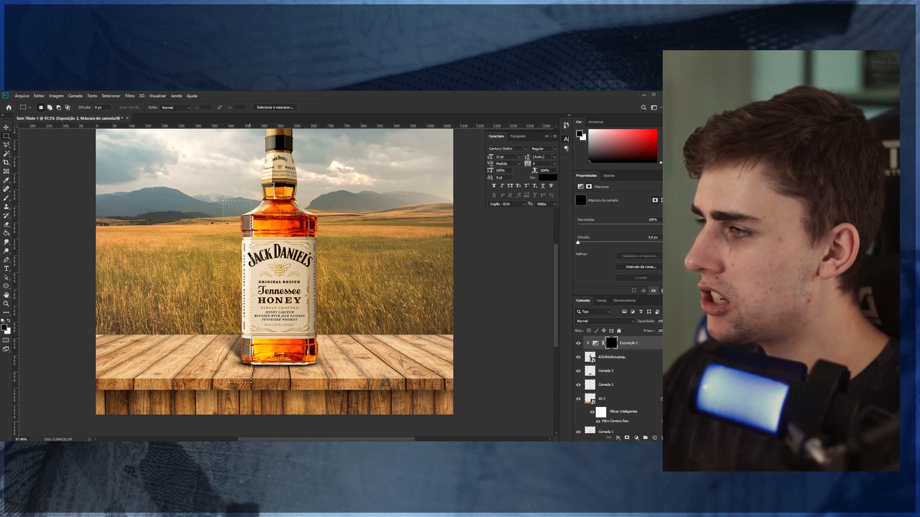
key(g)
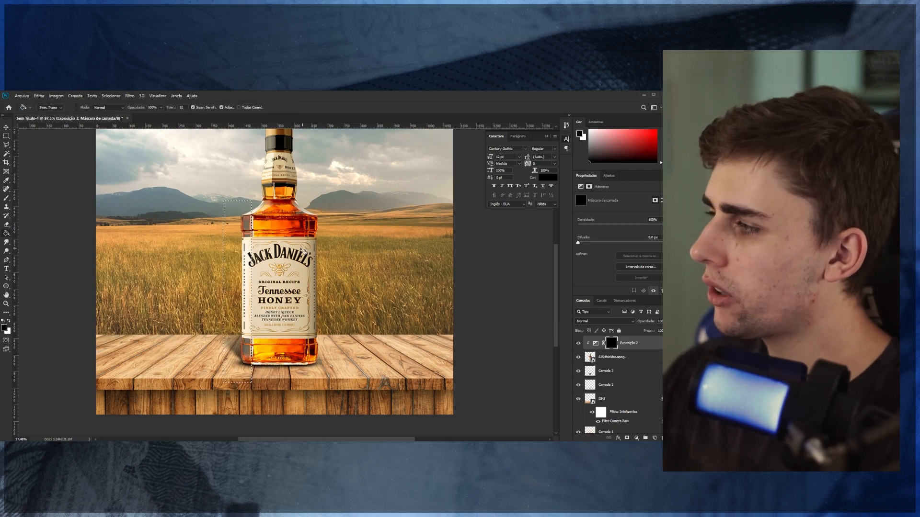
key(x)
click(236, 276)
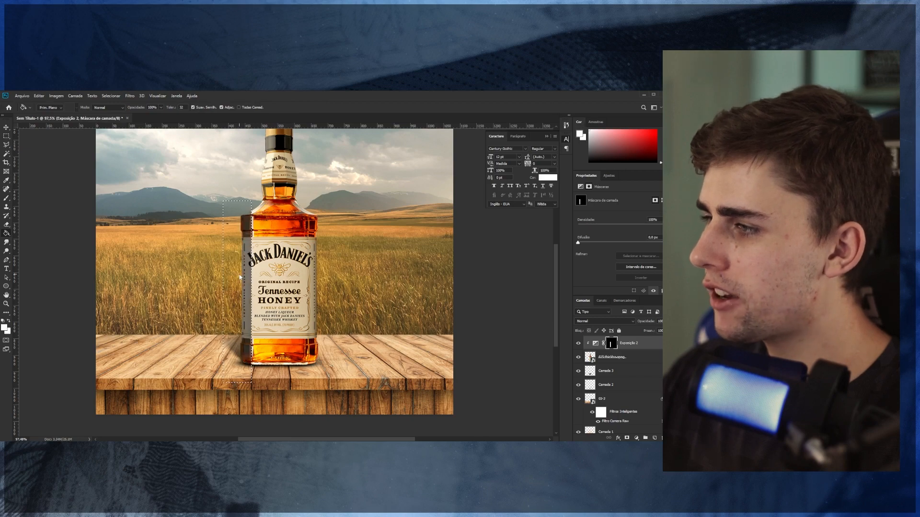
scroll(244, 354, up, 4)
scroll(243, 354, down, 11)
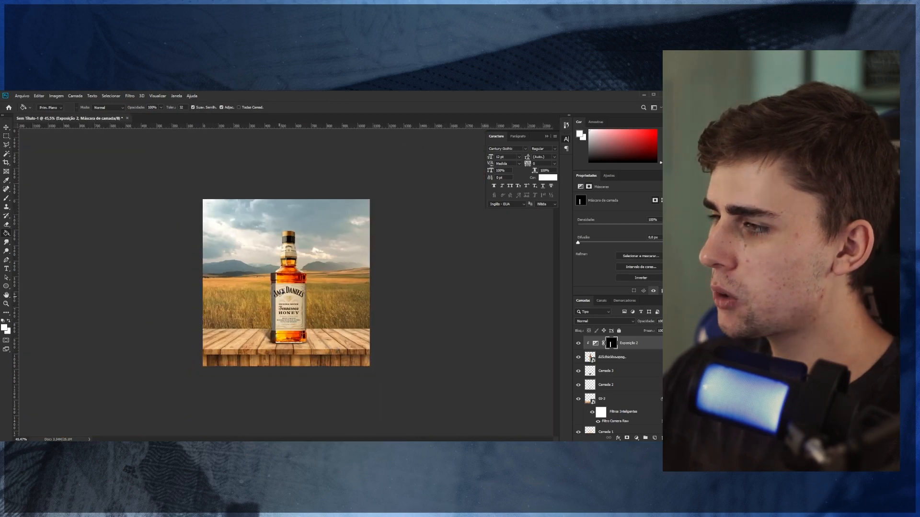
Set up a soft round brush (Redondo macio) with black for painting on the exposure mask.
scroll(283, 301, up, 3)
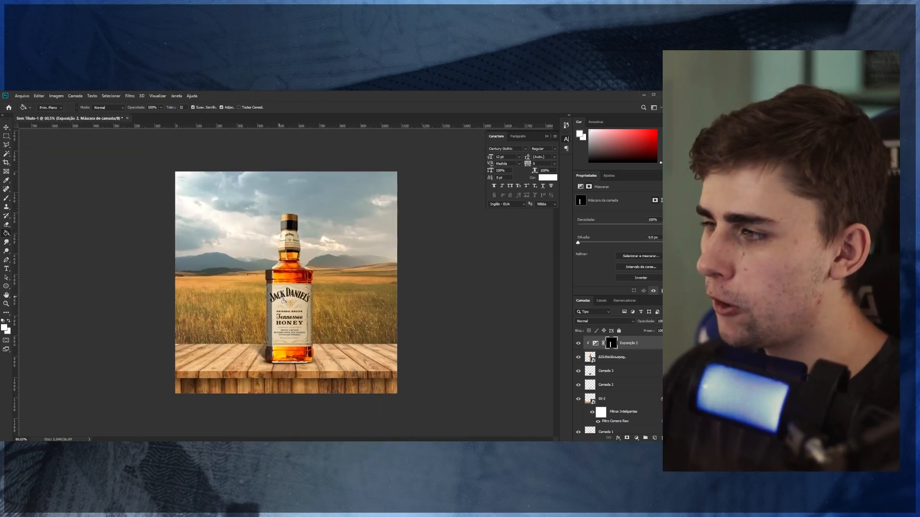
scroll(283, 297, up, 1)
scroll(319, 298, up, 5)
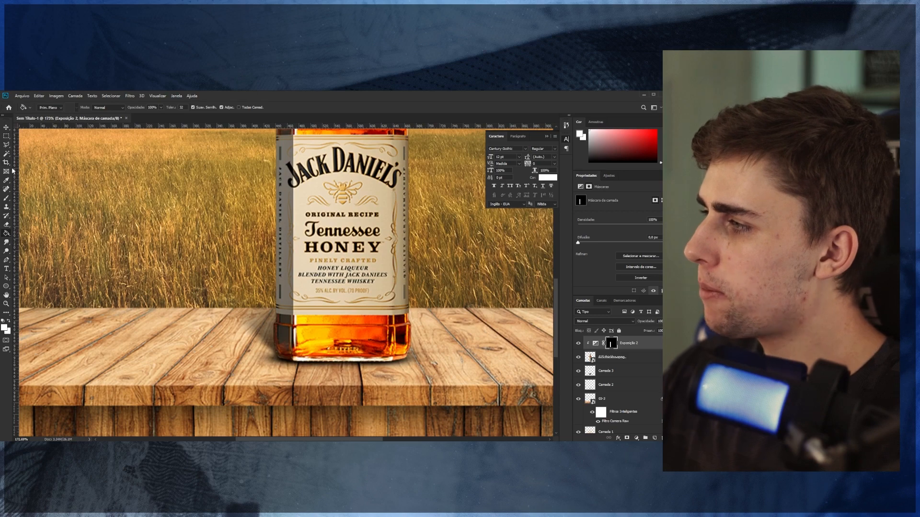
key(b)
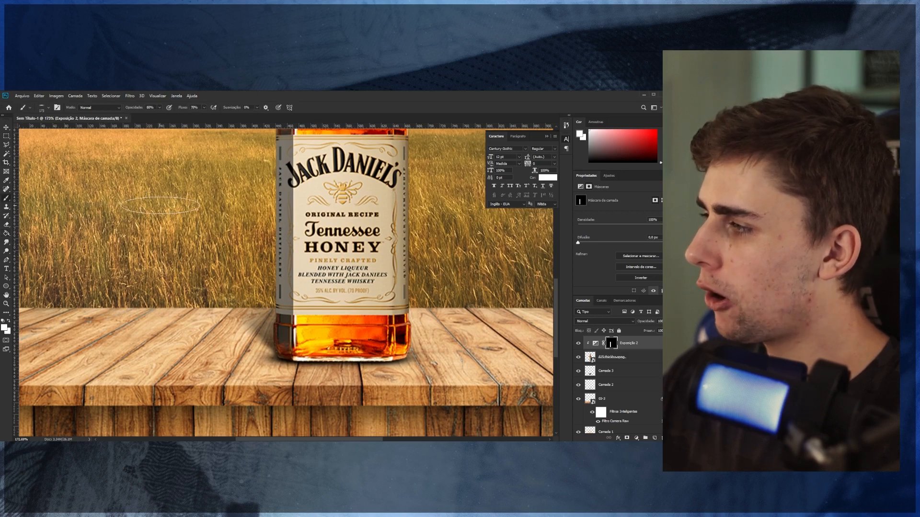
right_click(170, 211)
click(219, 286)
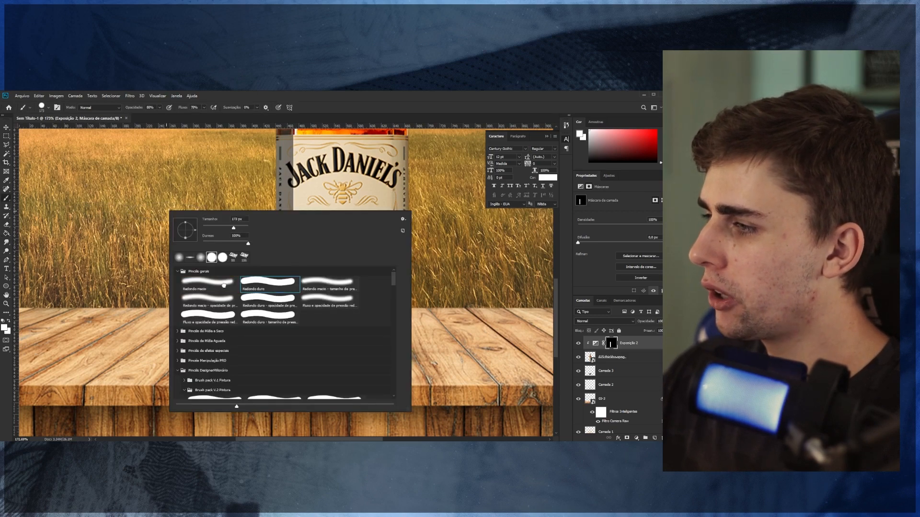
click(589, 161)
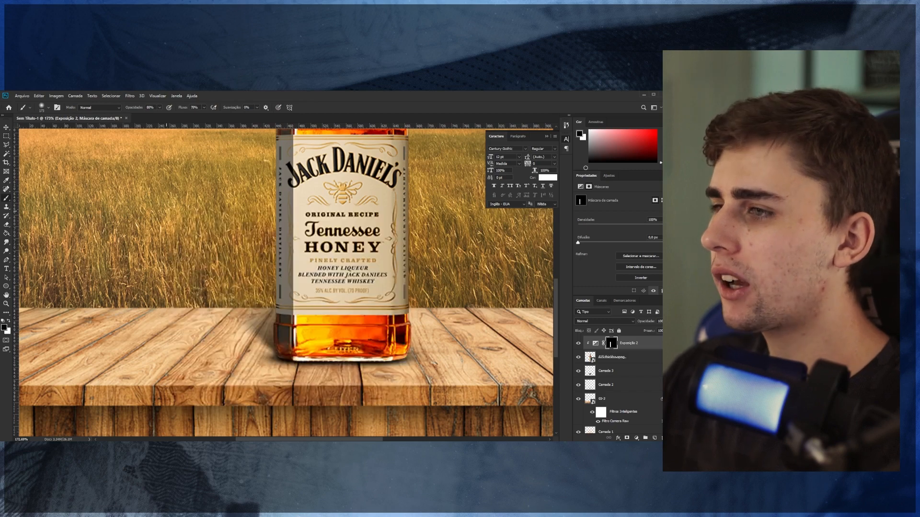
Soften the inner edge of the dark strip by painting black on the mask, undoing a stroke and setting brush opacity and flow to 100%.
scroll(335, 289, up, 3)
drag(333, 293, 289, 298)
mouse_move(296, 381)
mouse_down()
mouse_move(301, 359)
mouse_move(312, 377)
mouse_up()
click(310, 303)
scroll(306, 340, up, 4)
drag(306, 340, 296, 340)
key(ctrl+z)
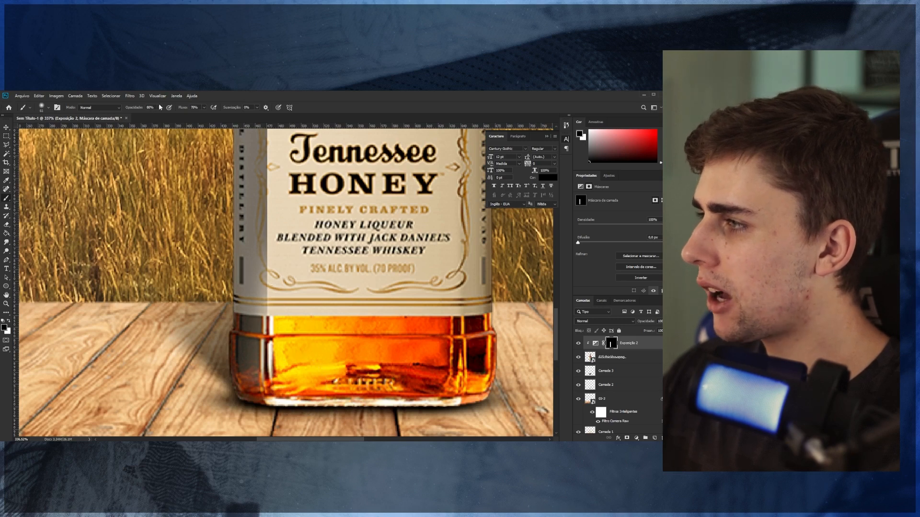
click(204, 108)
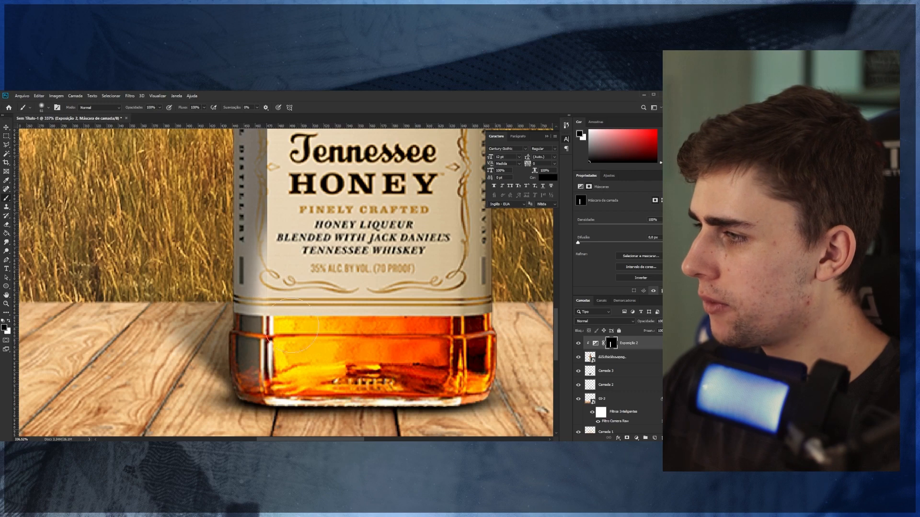
scroll(299, 234, up, 2)
scroll(300, 234, up, 5)
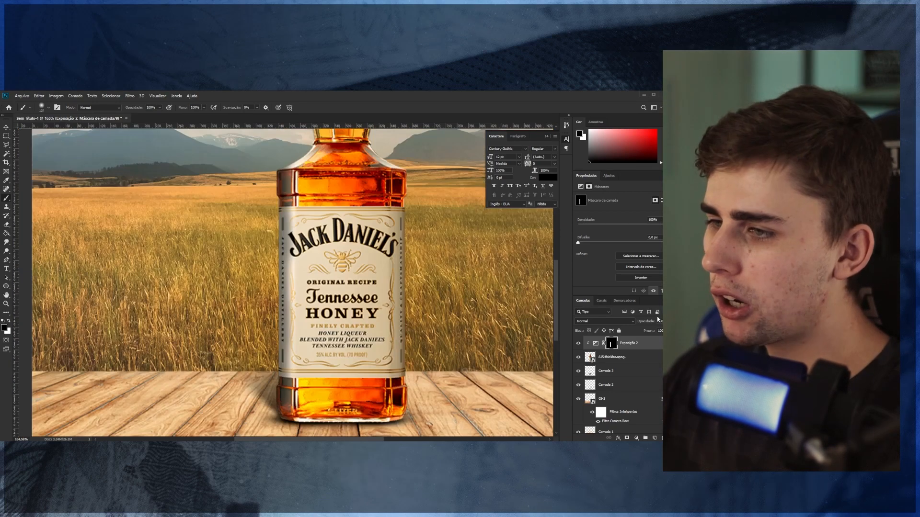
Lower the bottle's exposure adjustment layer opacity and toggle its visibility to compare the shading.
click(667, 321)
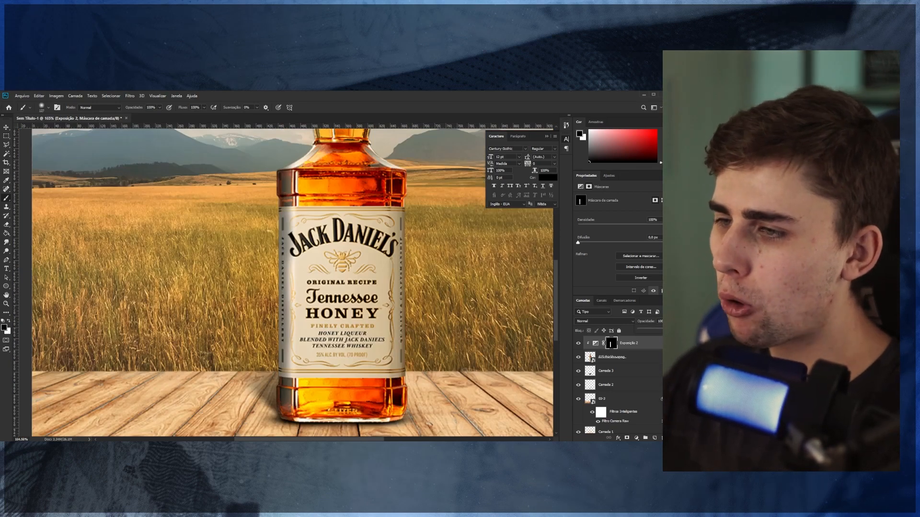
drag(668, 330, 659, 330)
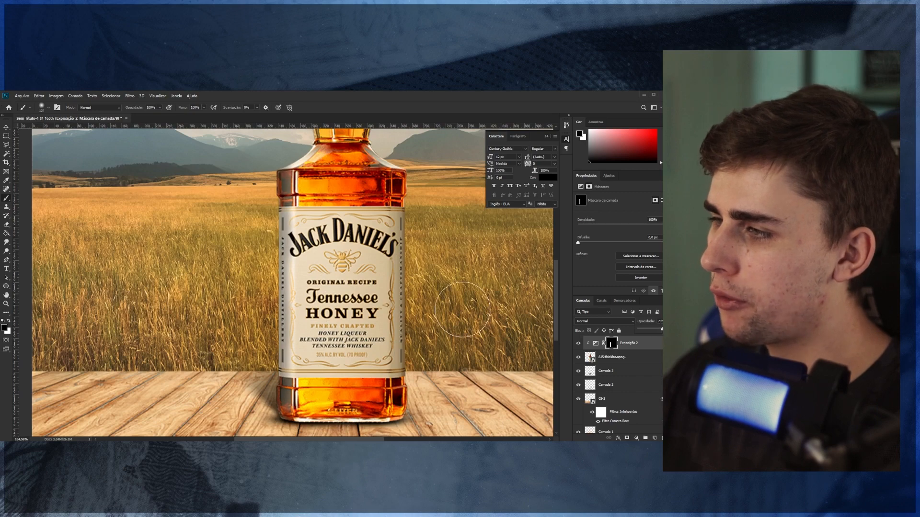
scroll(378, 291, down, 7)
scroll(388, 320, down, 2)
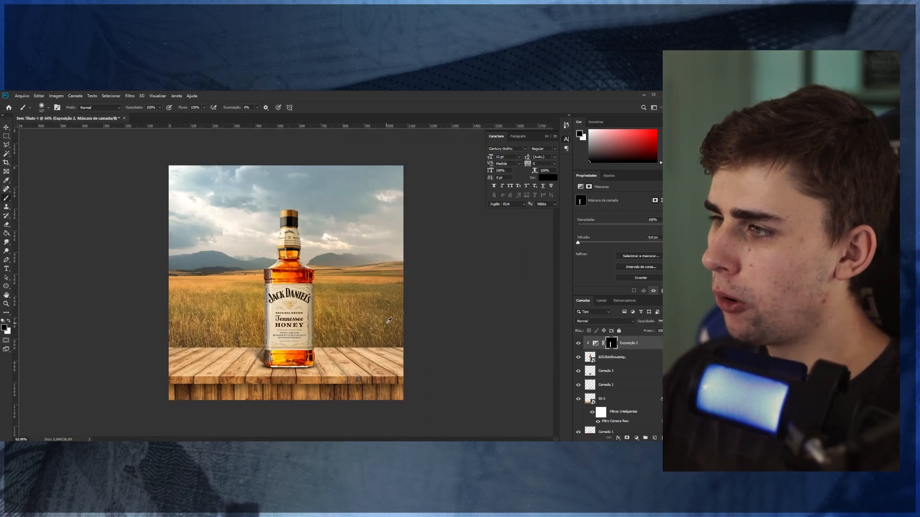
click(579, 343)
click(578, 344)
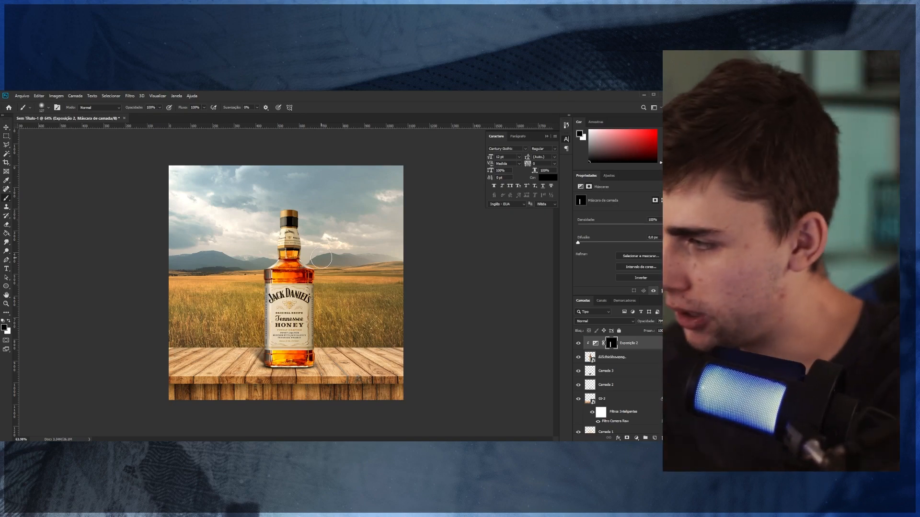
Paint white on the exposure mask along the bottle's bottom edge with a smaller soft brush to darken the base.
scroll(266, 310, up, 4)
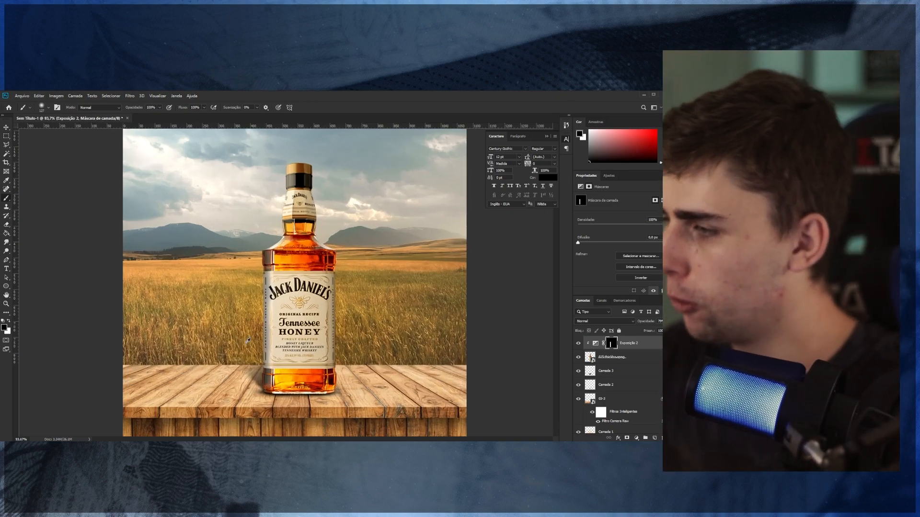
scroll(267, 310, down, 1)
alt+scroll(305, 362, up, 3)
scroll(305, 362, down, 1)
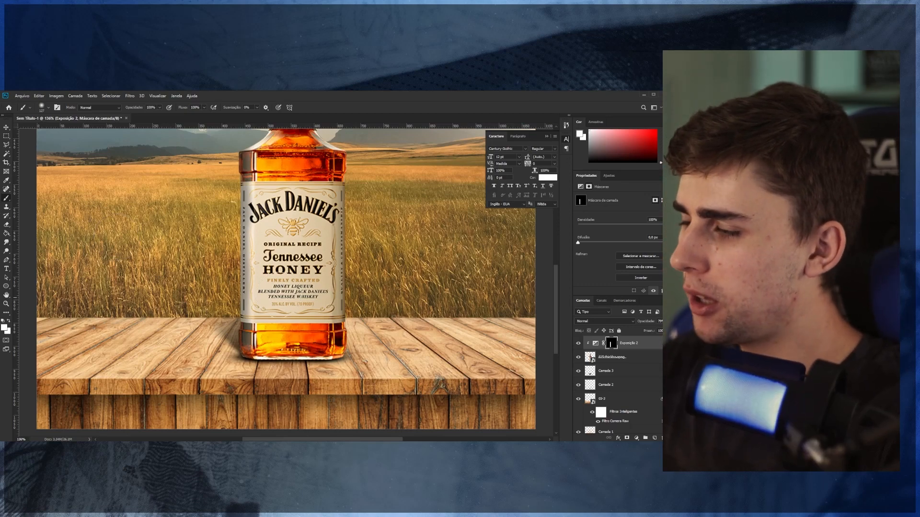
alt+scroll(290, 338, up, 3)
scroll(282, 344, down, 2)
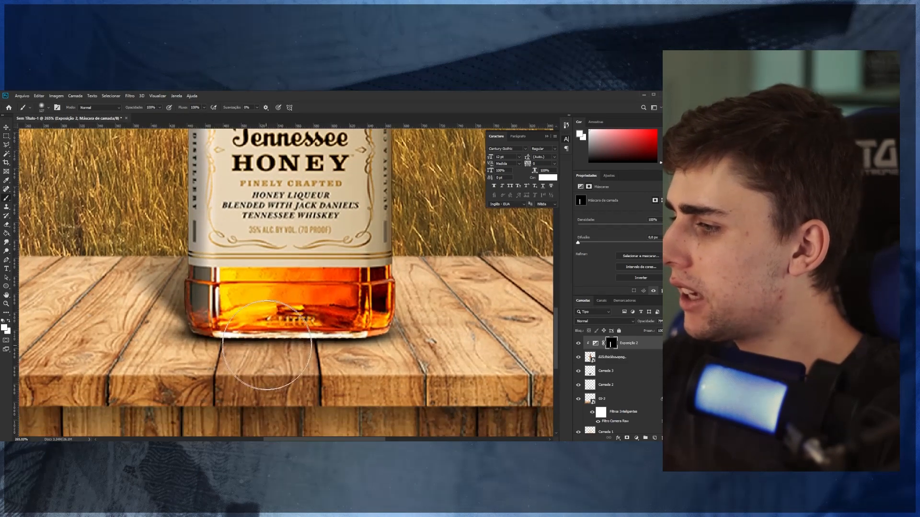
alt+scroll(279, 334, up, 4)
mouse_move(274, 335)
alt+mouse_down()
mouse_move(181, 330)
mouse_move(128, 346)
mouse_move(243, 361)
mouse_move(225, 356)
mouse_move(357, 351)
mouse_move(180, 357)
mouse_move(453, 346)
mouse_move(252, 361)
mouse_move(449, 345)
mouse_move(274, 355)
alt+mouse_up()
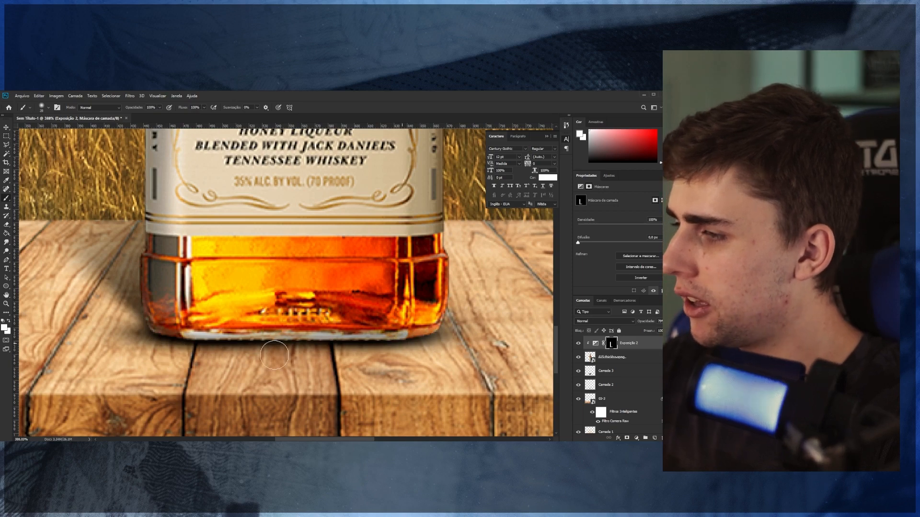
drag(368, 346, 393, 344)
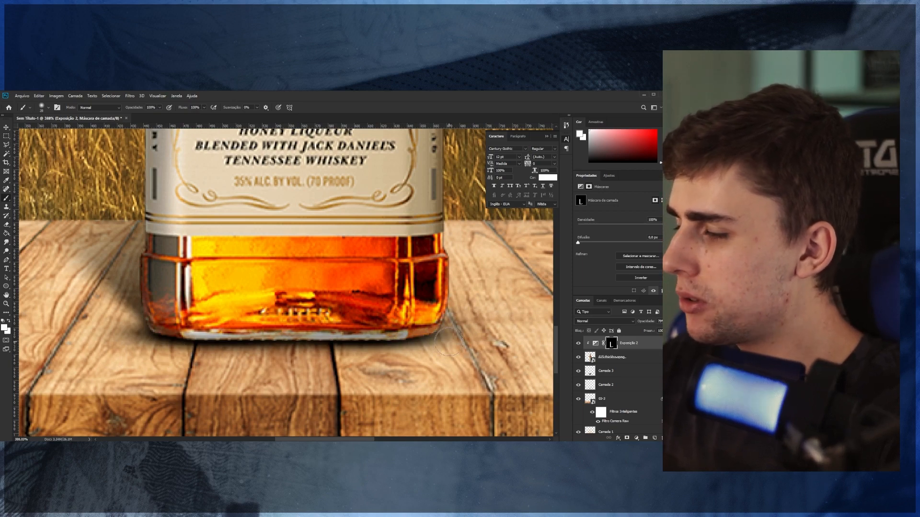
key(ctrl+0)
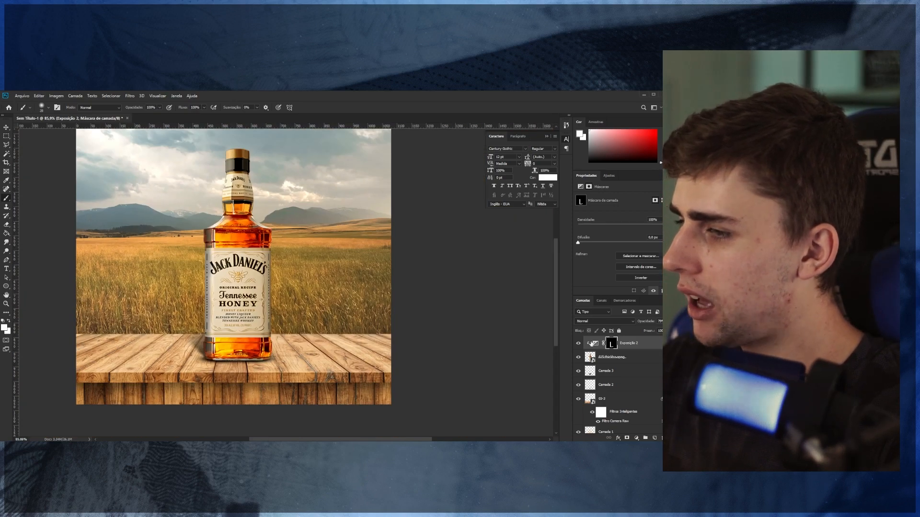
Check the shading by toggling the exposure adjustment, and save the project as the Photoshop file Jack-Projeto-Ambientação.
click(578, 343)
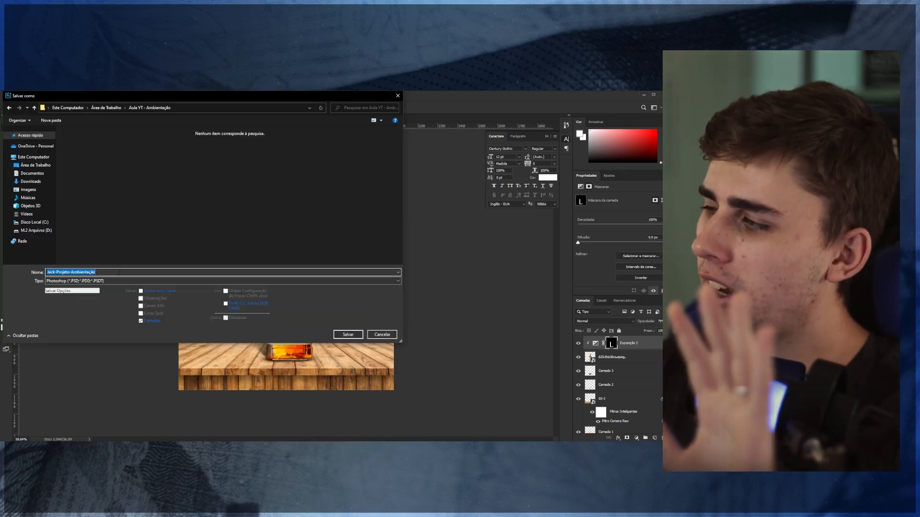
key(Return)
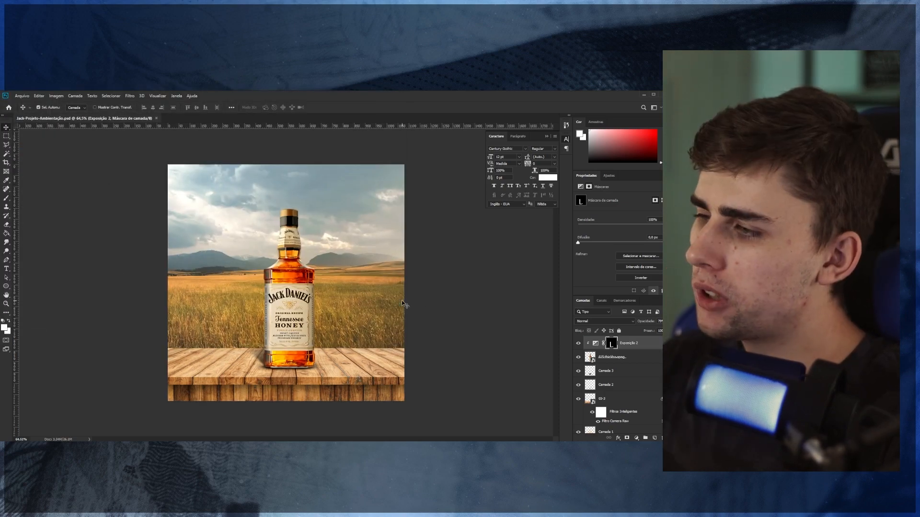
Select the landscape photo layer behind the table and toggle its visibility to check it.
scroll(625, 389, down, 3)
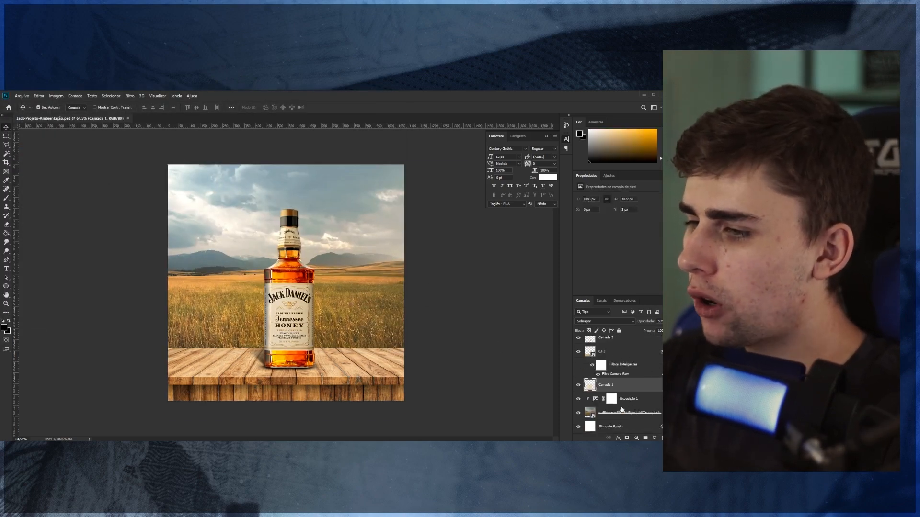
click(593, 412)
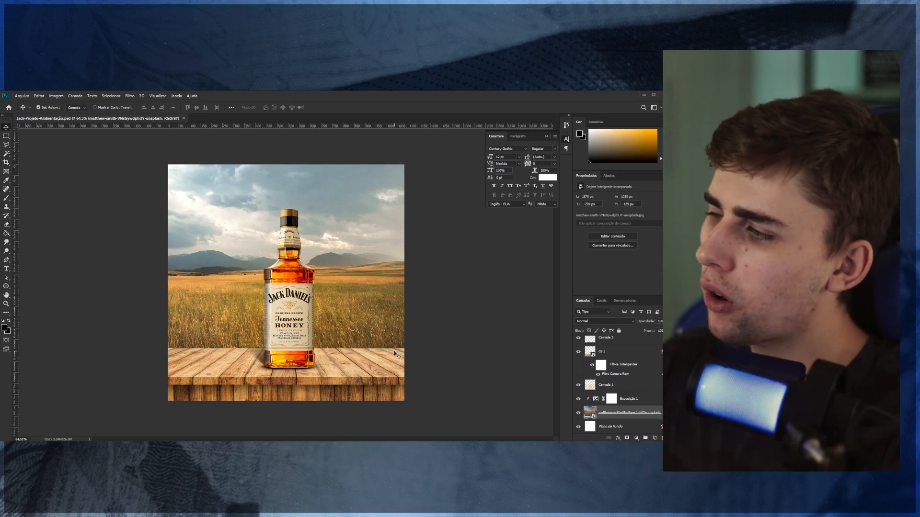
click(579, 413)
click(578, 413)
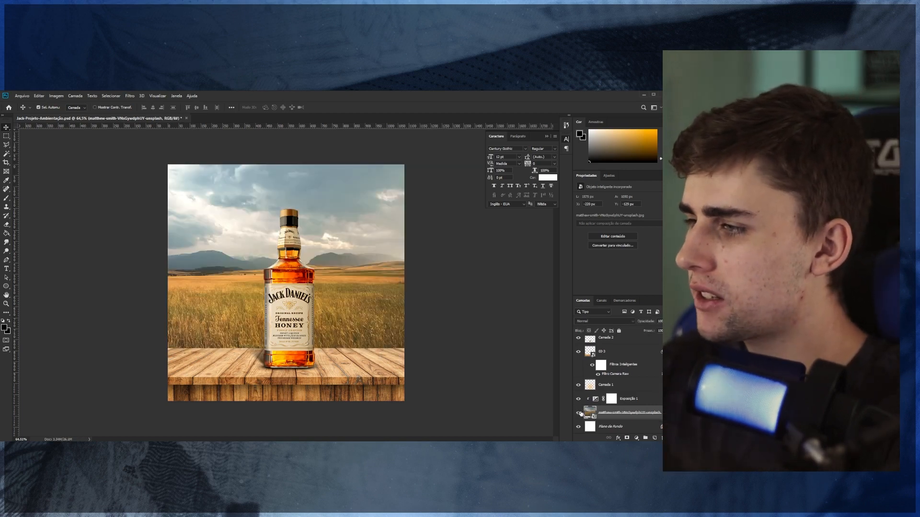
Start a Field Blur (Desfoque de campo) on the landscape layer and move the first blur point to the bottle's base.
click(130, 96)
mouse_move(171, 194)
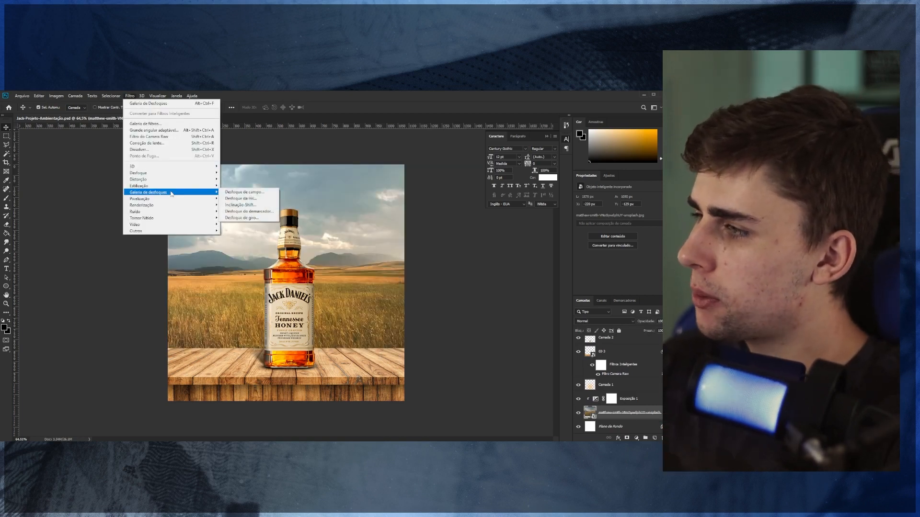
click(245, 192)
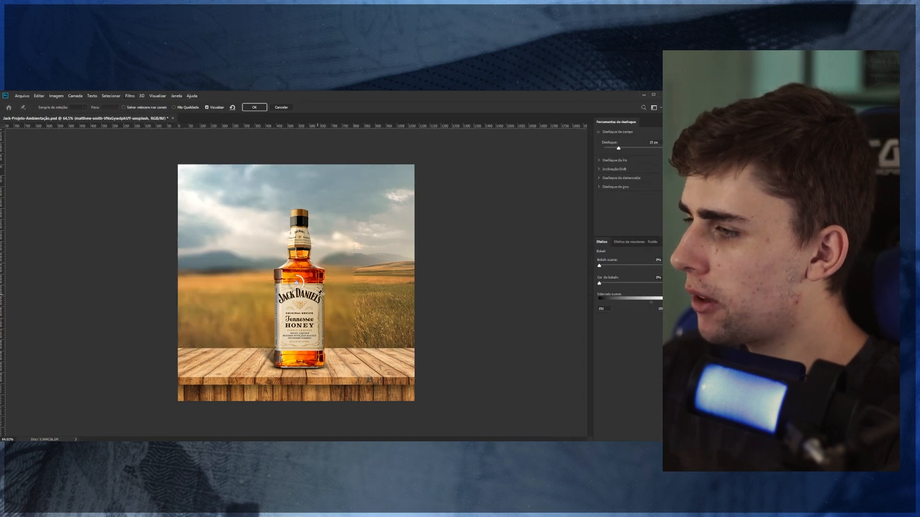
drag(296, 283, 305, 350)
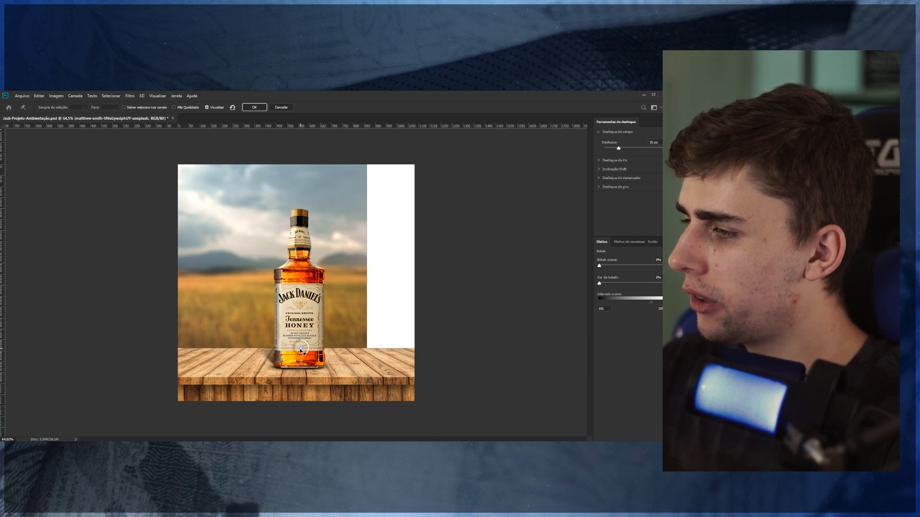
Add blur points at the bottle's cap with 0 px and mid-bottle, reduce the base point to 2 px, and apply the Field Blur.
click(296, 214)
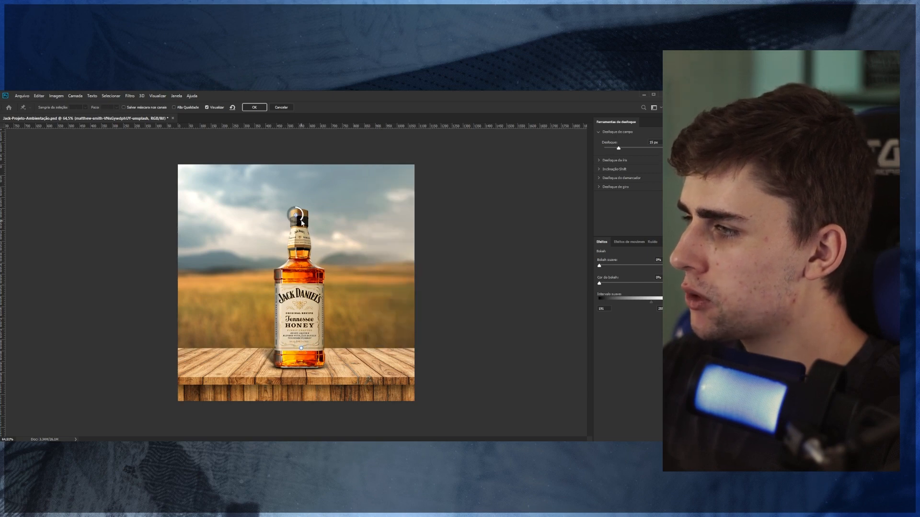
mouse_move(302, 222)
mouse_down()
mouse_move(296, 195)
mouse_move(299, 215)
mouse_up()
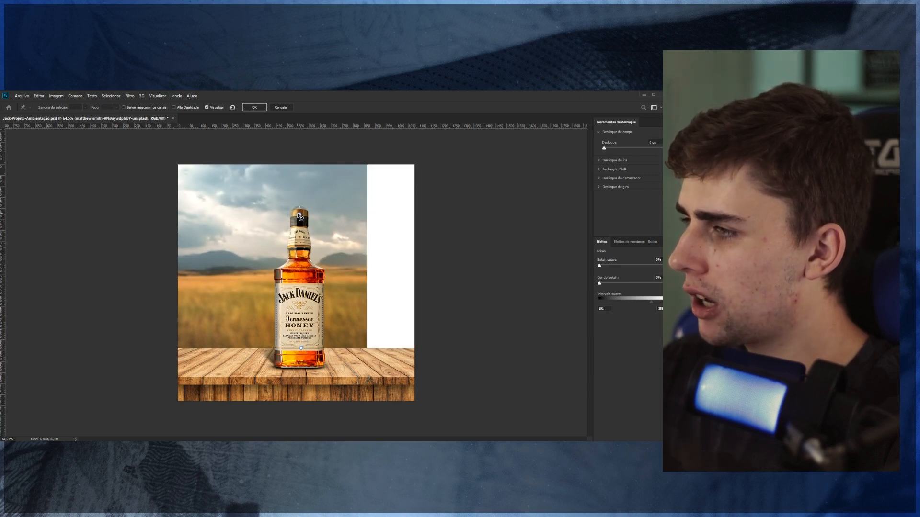
mouse_move(305, 285)
mouse_down()
mouse_move(305, 266)
mouse_move(303, 289)
mouse_up()
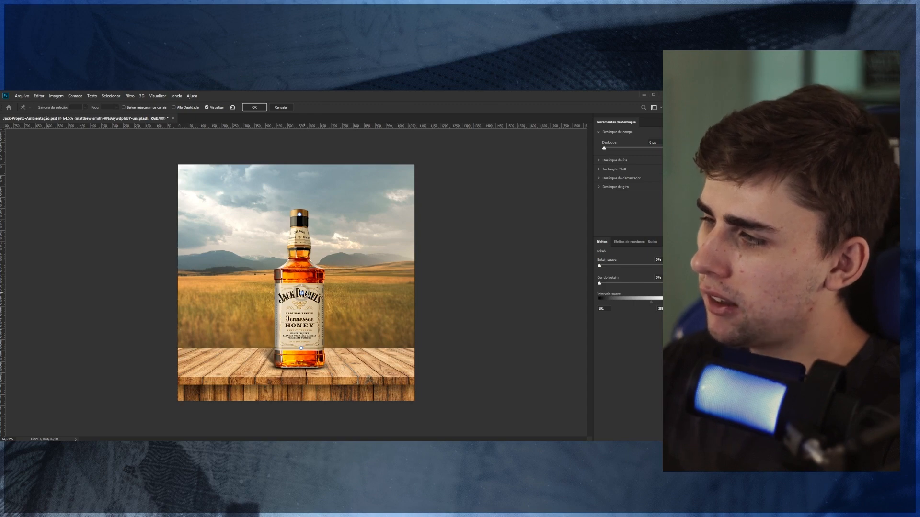
drag(302, 293, 303, 292)
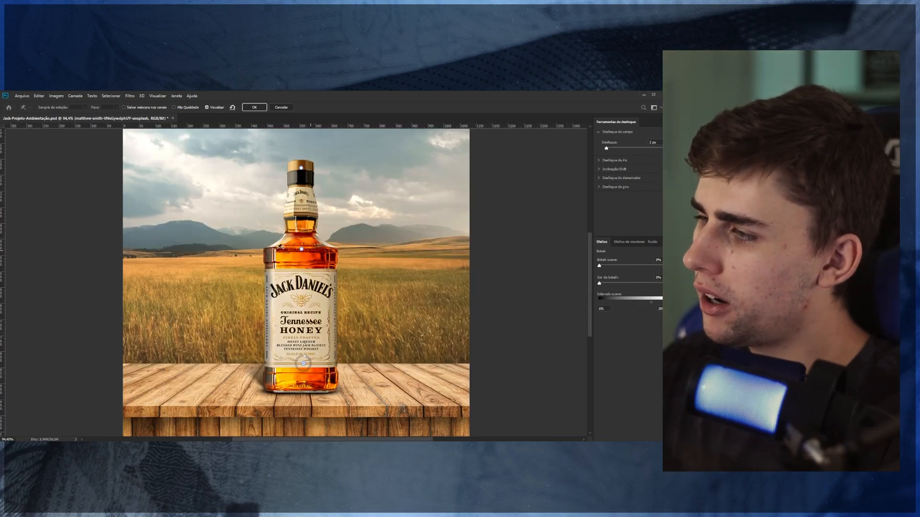
click(255, 107)
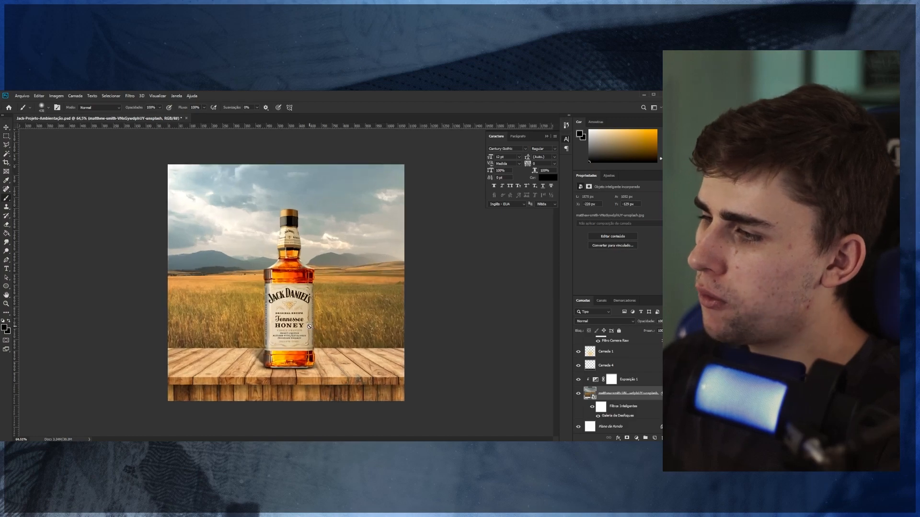
Examine the blurred landscape behind the bottle at close and distant views.
scroll(309, 326, up, 3)
scroll(309, 324, down, 5)
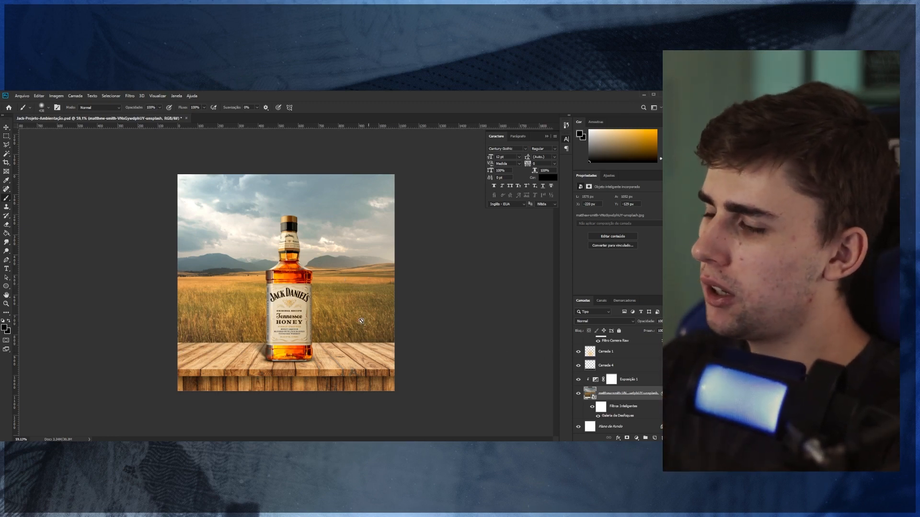
click(6, 127)
scroll(393, 255, up, 1)
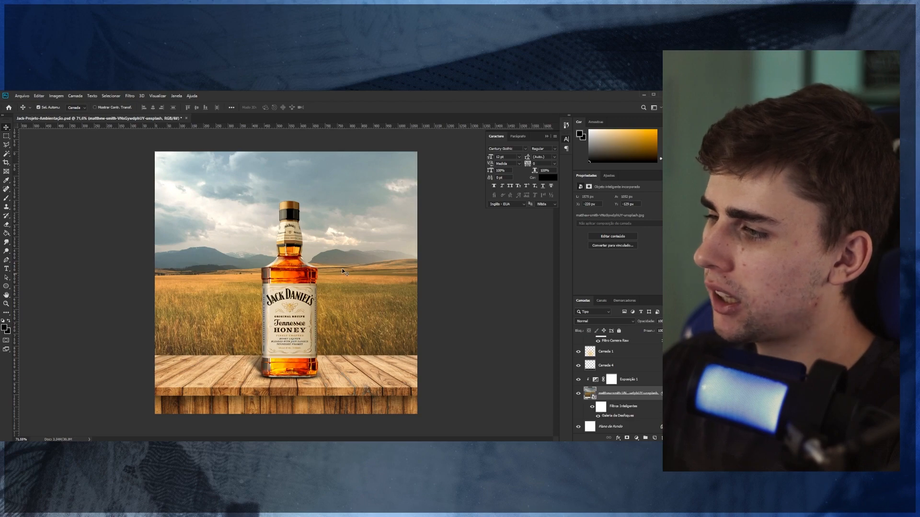
scroll(314, 222, down, 3)
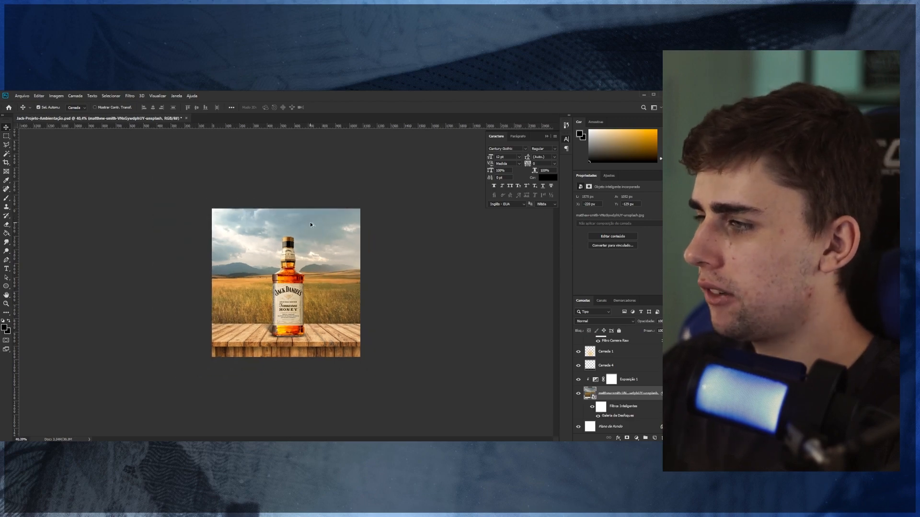
scroll(309, 223, up, 2)
scroll(289, 335, up, 1)
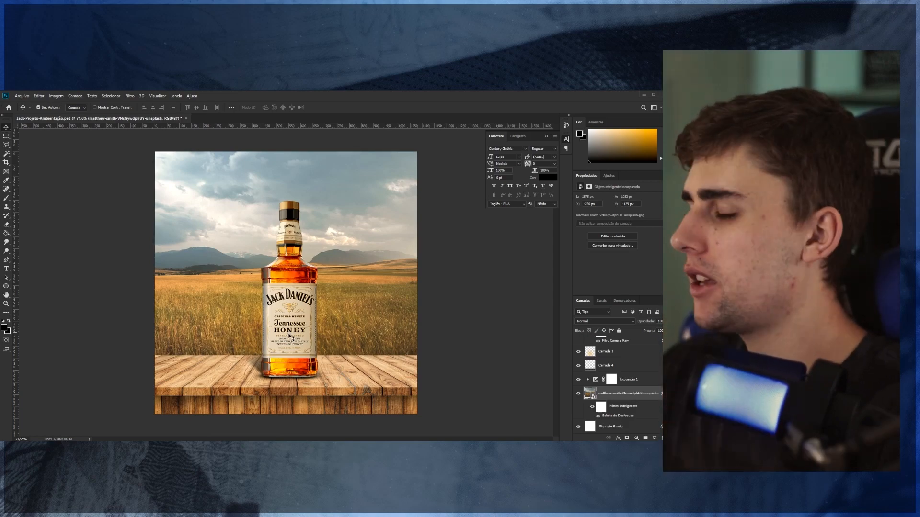
Switch to the browser's "overlay sun" image search and preview sun flare overlays with a black background.
key(alt+Tab)
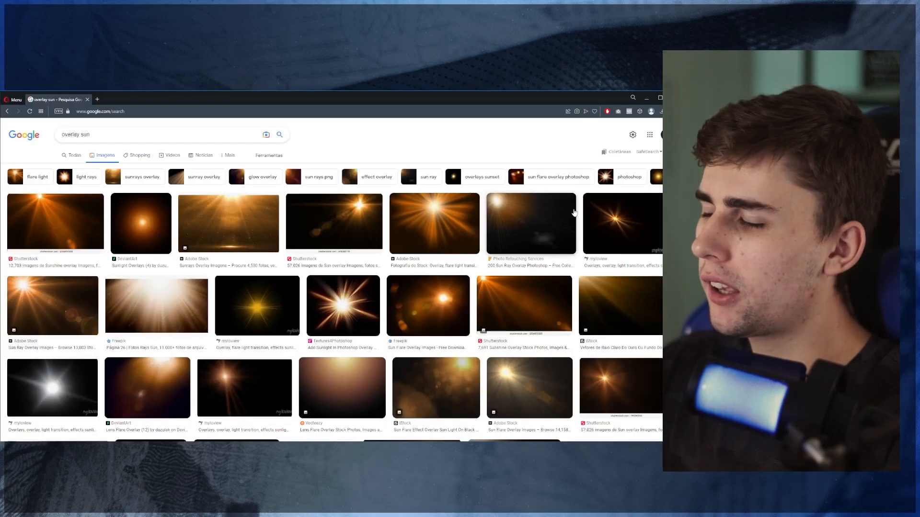
triple_click(83, 139)
click(134, 125)
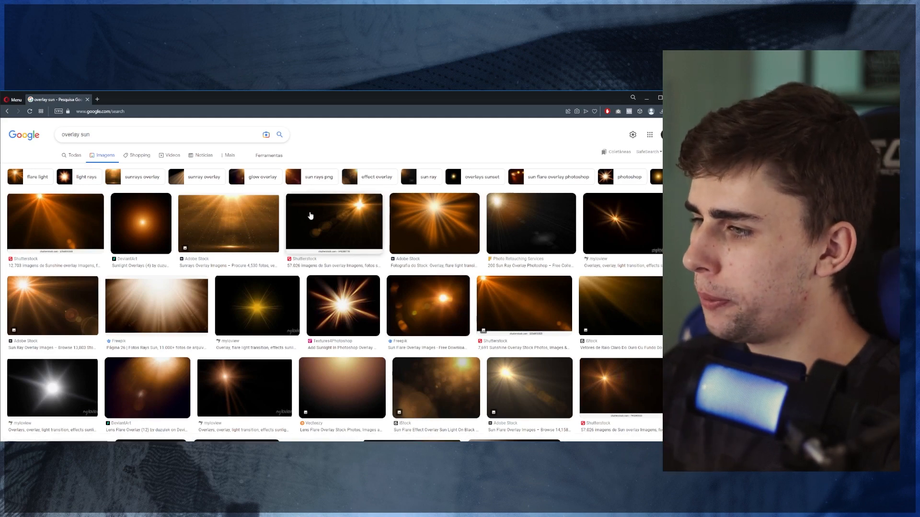
click(104, 133)
scroll(439, 251, down, 2)
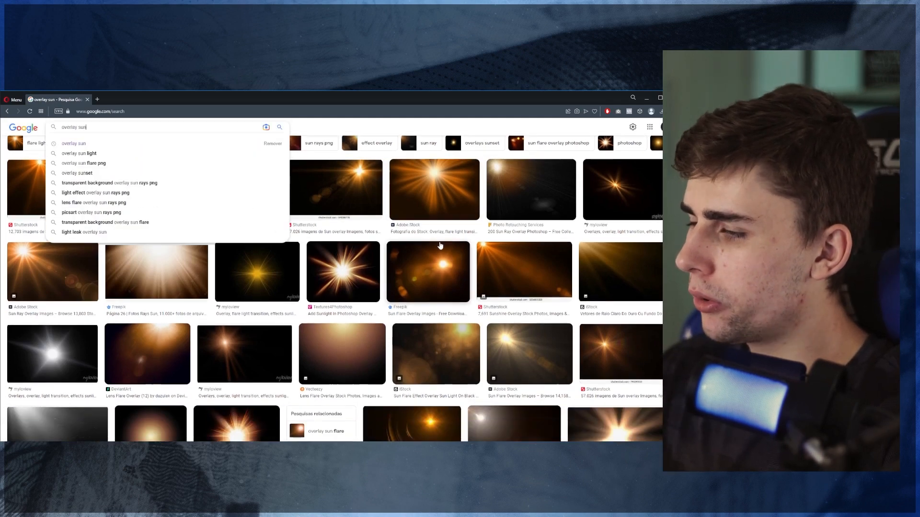
click(524, 237)
scroll(330, 287, down, 4)
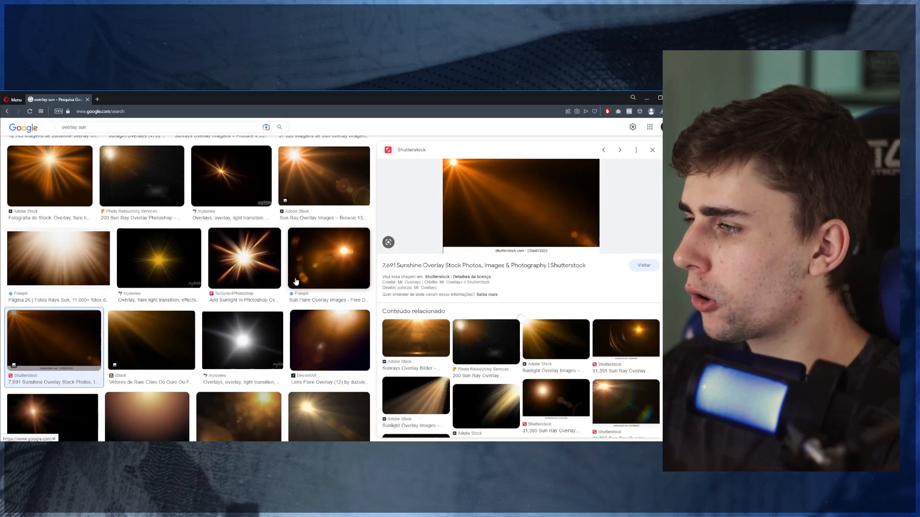
click(330, 268)
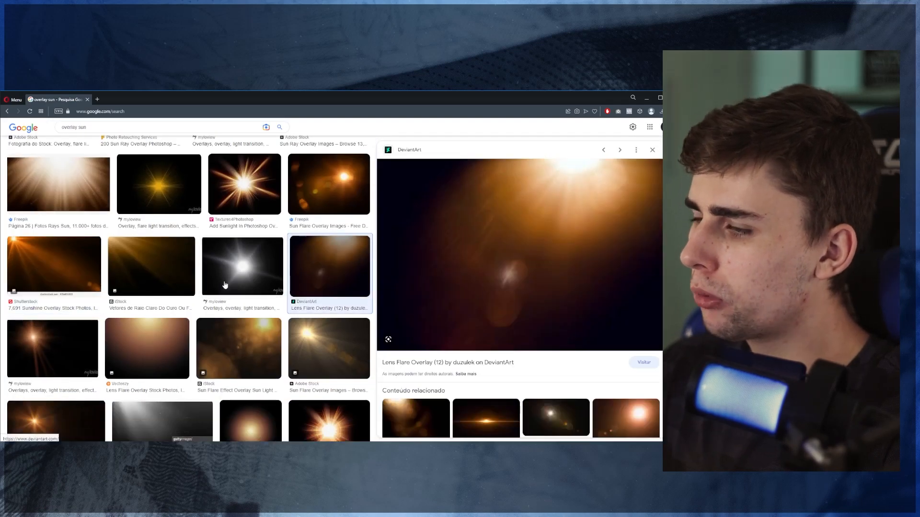
scroll(218, 285, down, 6)
scroll(217, 288, up, 6)
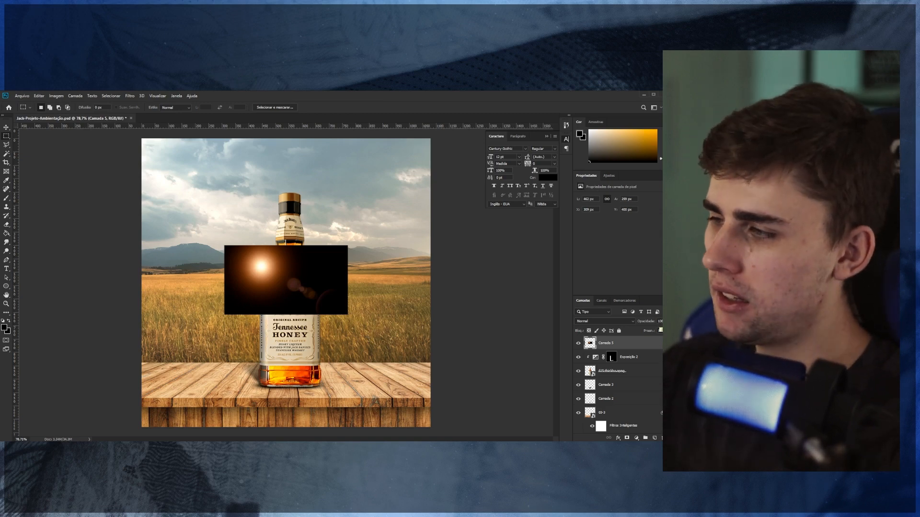
Narrow the pasted sun flare image over the bottle and flip it horizontally.
click(6, 128)
mouse_move(293, 265)
mouse_down()
mouse_move(268, 262)
mouse_move(289, 274)
mouse_up()
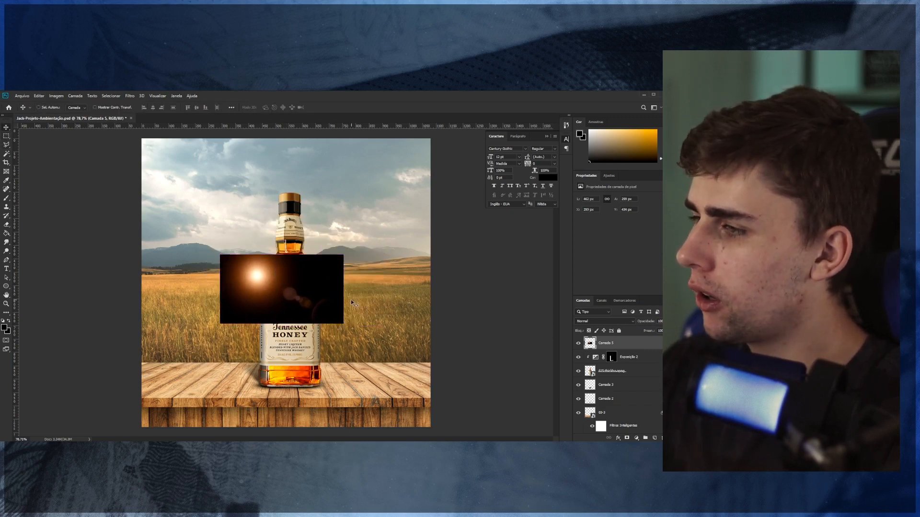
key(ctrl+t)
drag(343, 298, 327, 298)
key(Return)
key(ctrl+t)
right_click(308, 311)
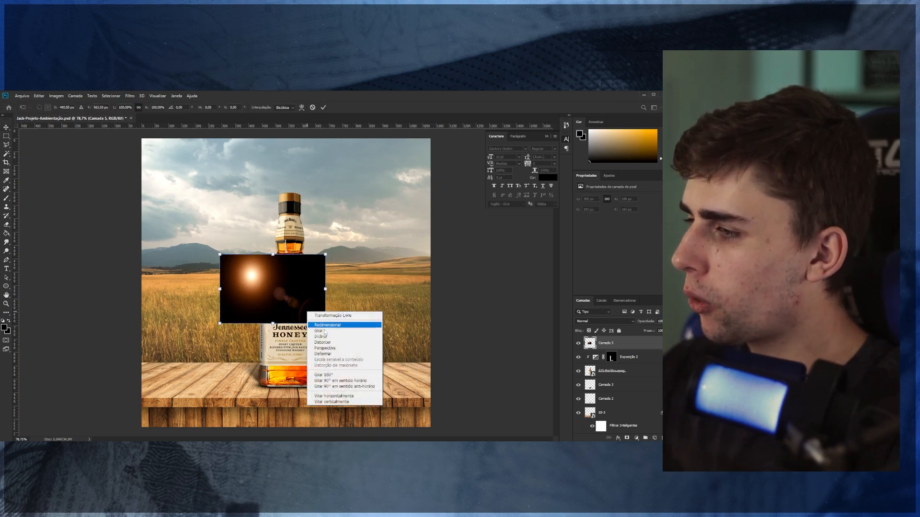
click(341, 396)
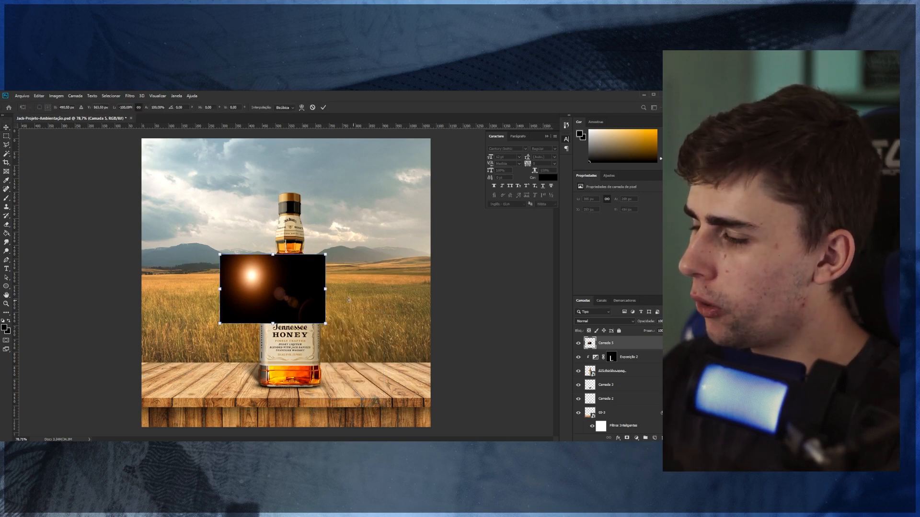
Enlarge the sun flare to cover the whole canvas, with its glow at the image's right edge.
scroll(286, 279, down, 3)
drag(312, 282, 580, 293)
drag(519, 297, 477, 265)
key(Return)
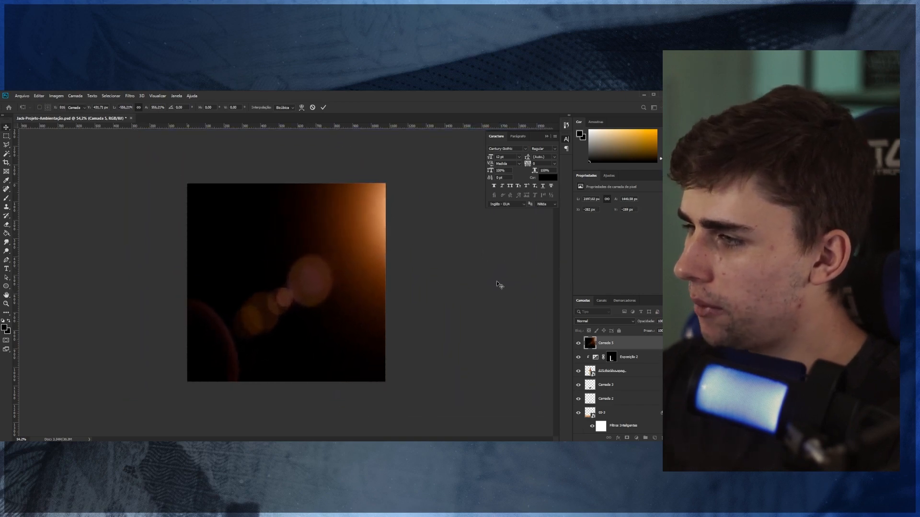
scroll(340, 285, up, 2)
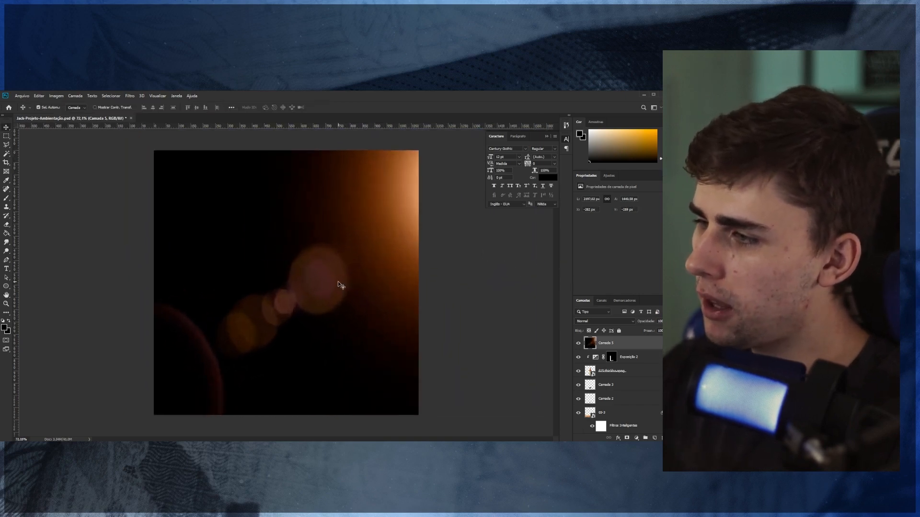
Set the flare layer's blend mode to Subexposição Linear (Adicionar) and shift its glow toward the upper-right sky.
click(604, 321)
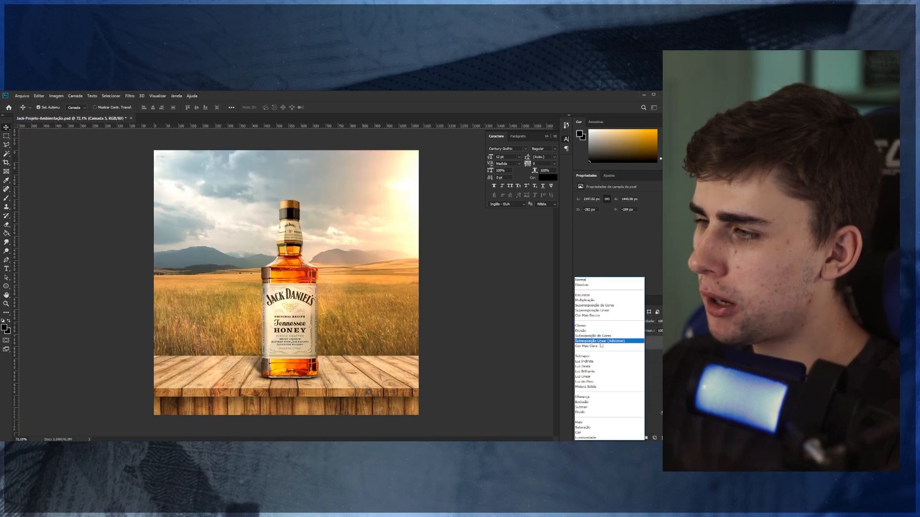
click(599, 341)
drag(353, 287, 395, 223)
scroll(290, 289, down, 4)
scroll(291, 289, up, 7)
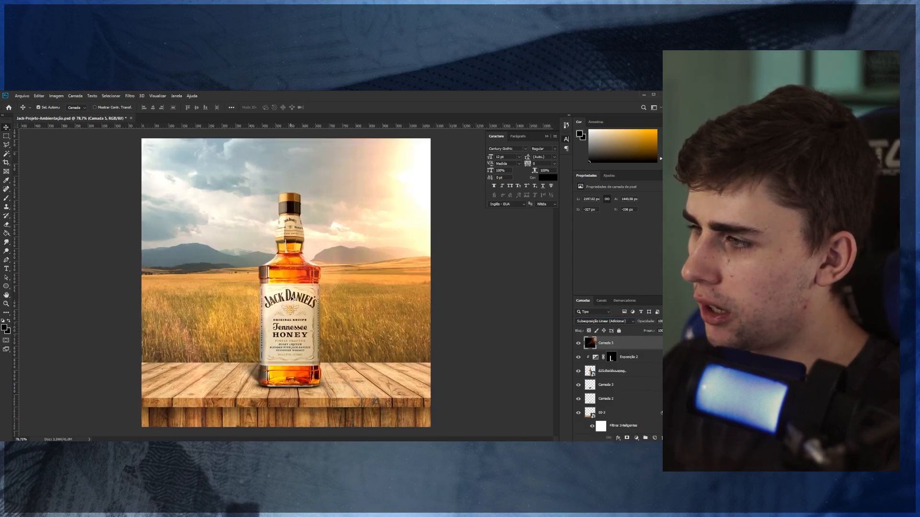
Toggle the flare layer's visibility and compare the scene with and without the sun glow, up close and from afar.
scroll(371, 303, down, 5)
scroll(371, 302, up, 2)
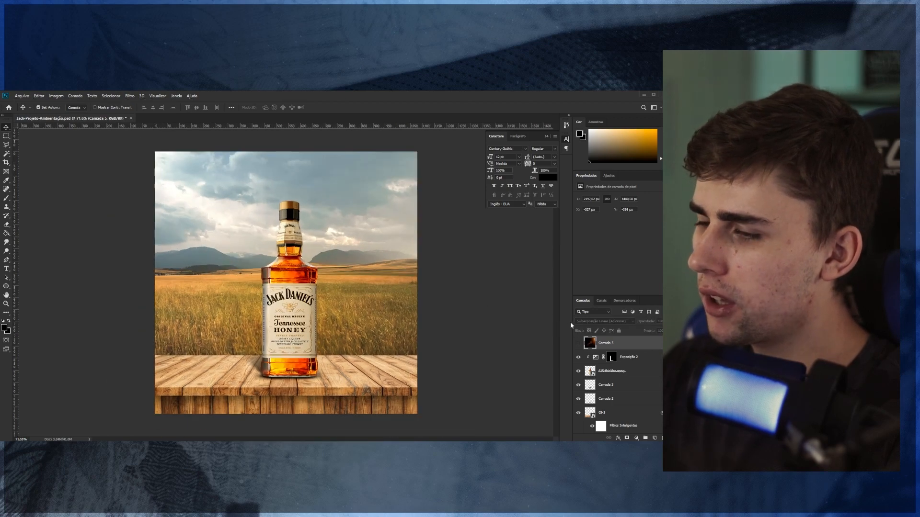
click(579, 343)
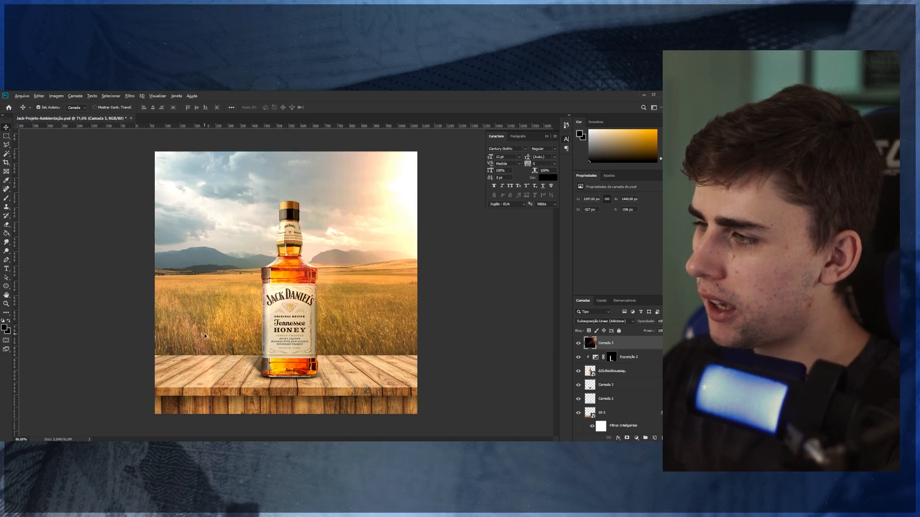
scroll(237, 306, up, 2)
click(577, 342)
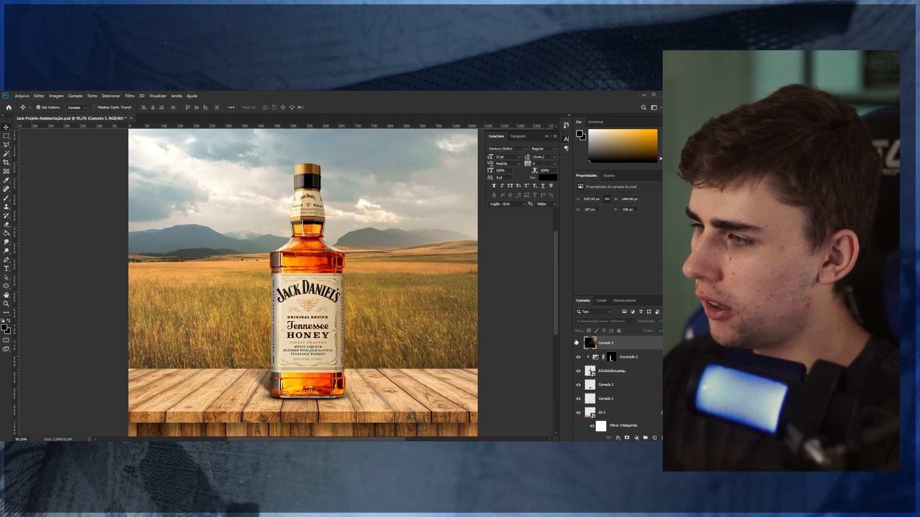
click(577, 343)
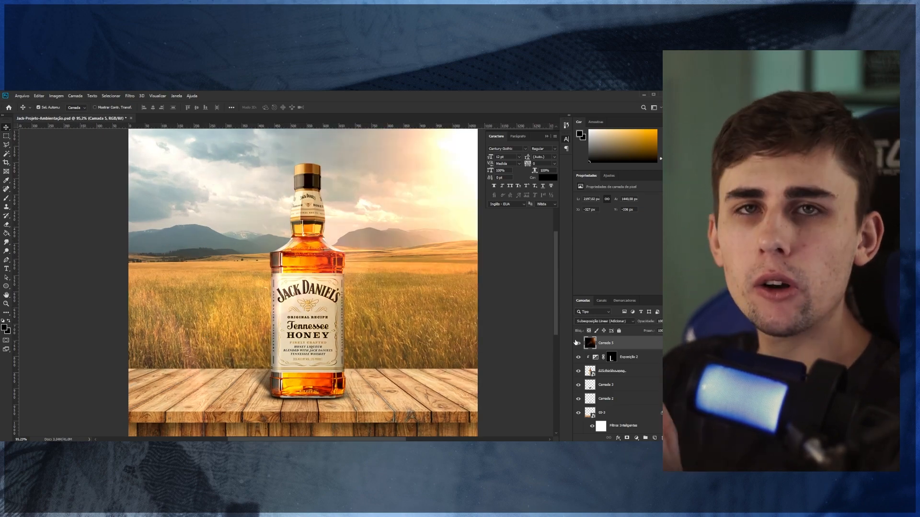
scroll(427, 320, down, 2)
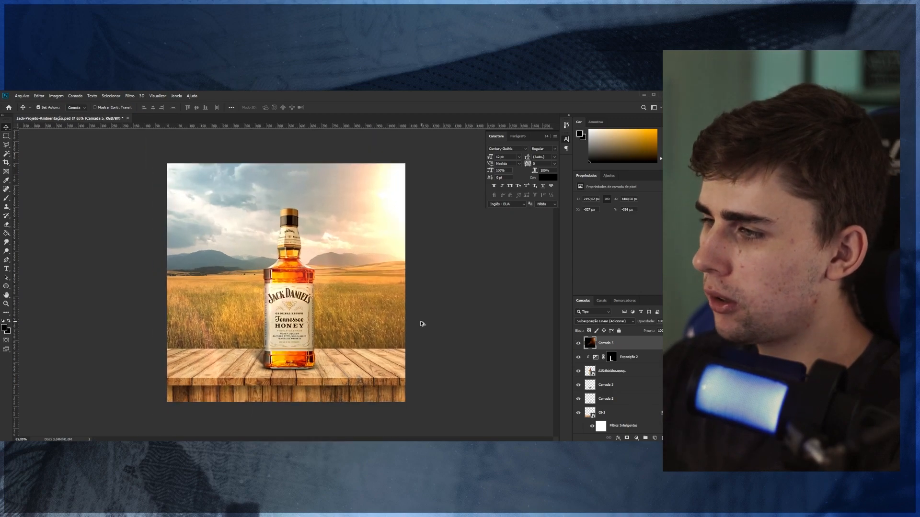
scroll(297, 268, up, 4)
scroll(296, 279, down, 6)
scroll(297, 279, up, 2)
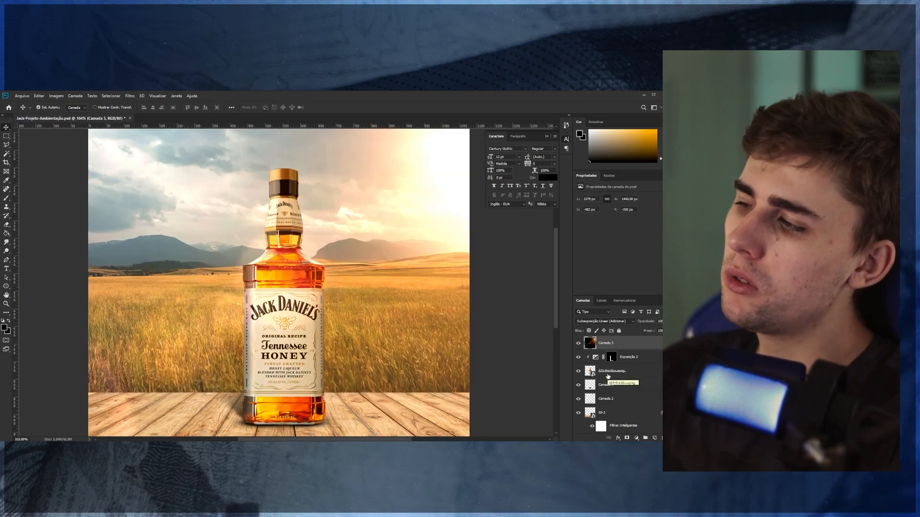
Add a golden yellow (#ffb423) solid-colour fill clipped to the bottle layer.
click(637, 372)
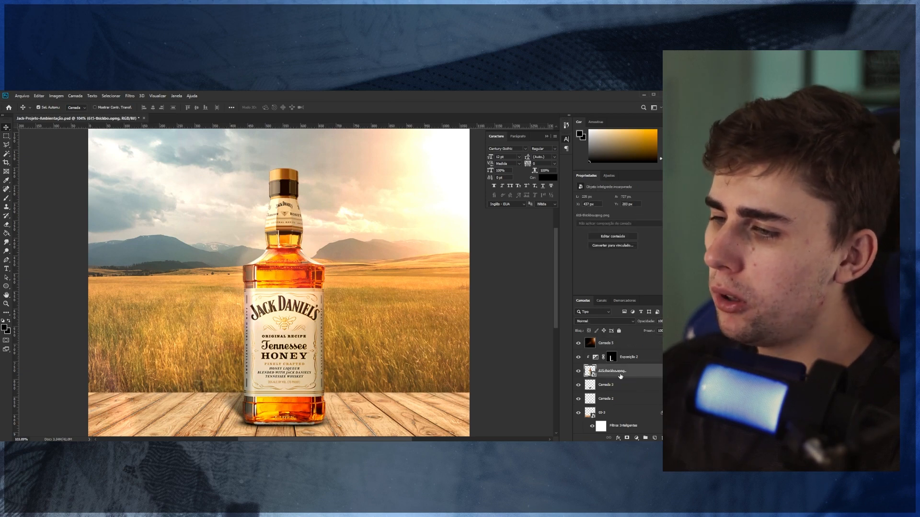
click(577, 371)
click(578, 371)
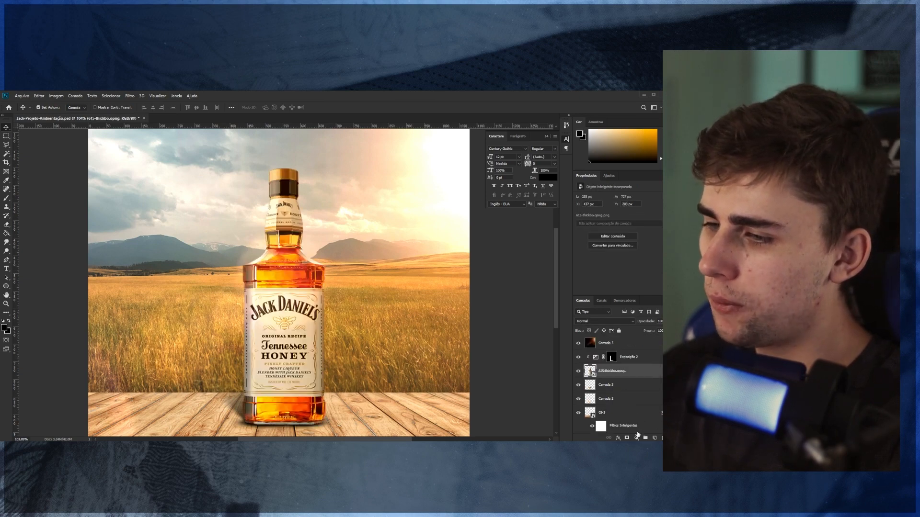
click(636, 438)
click(652, 317)
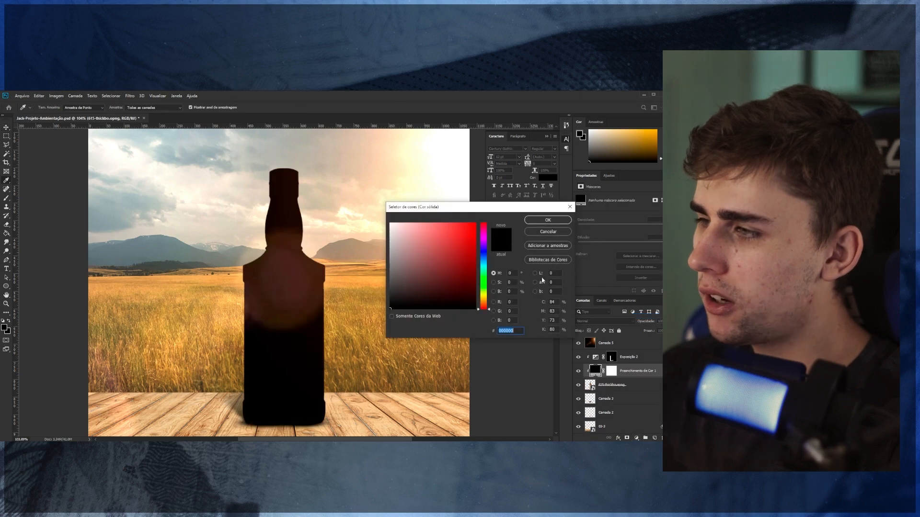
click(485, 299)
click(464, 223)
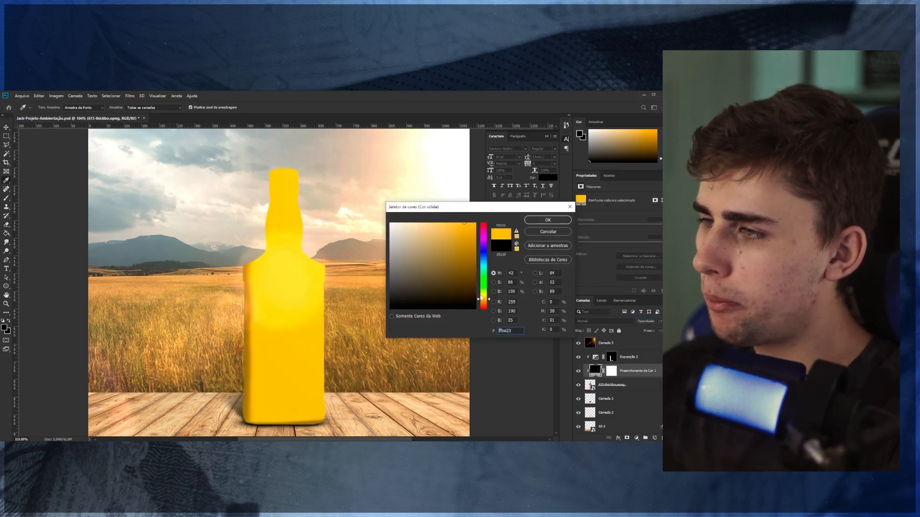
click(485, 302)
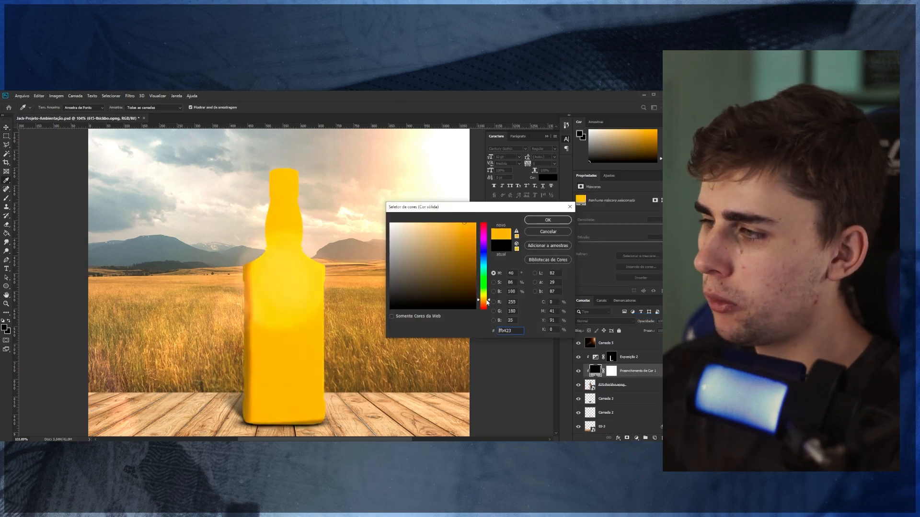
click(556, 220)
Set the gold fill's blend mode to Sobrepor and invert its layer mask to black.
click(600, 321)
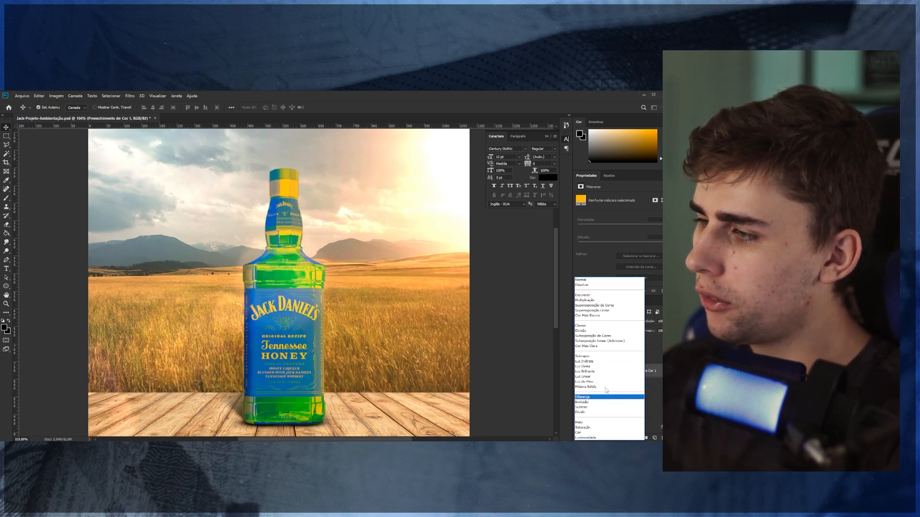
click(597, 357)
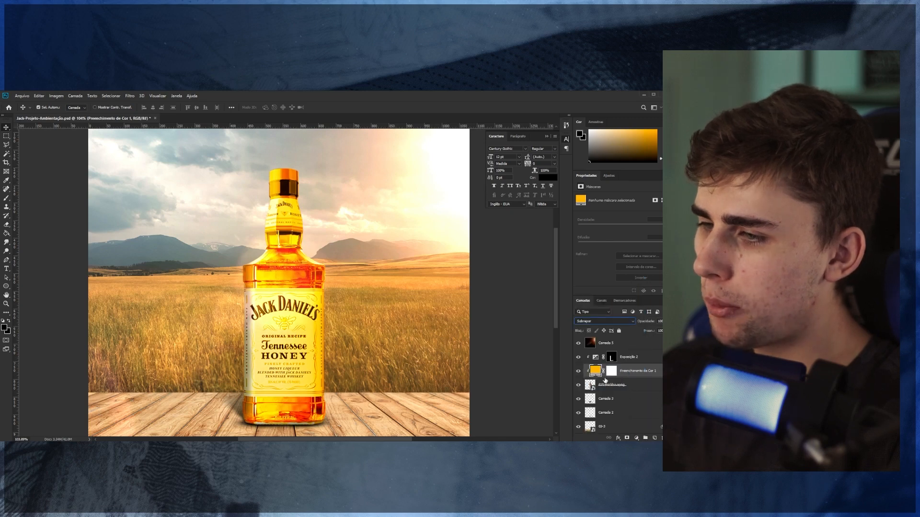
click(612, 371)
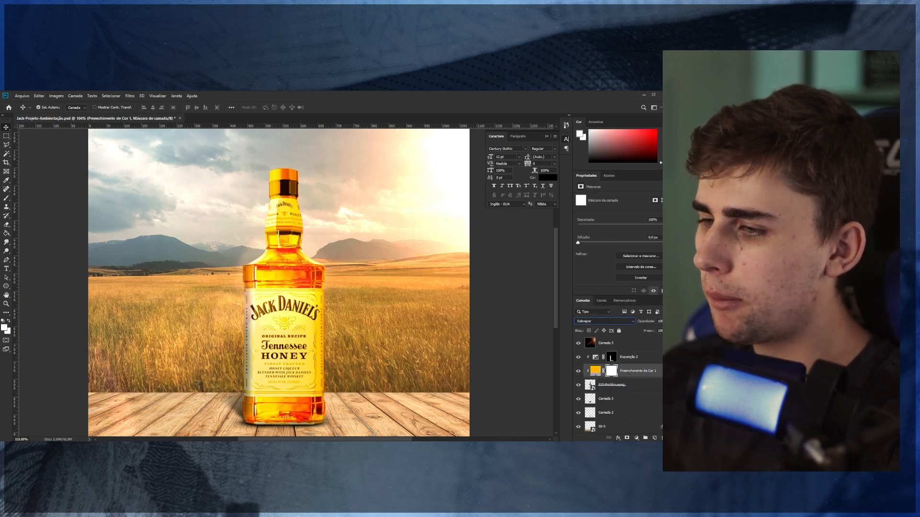
key(ctrl+i)
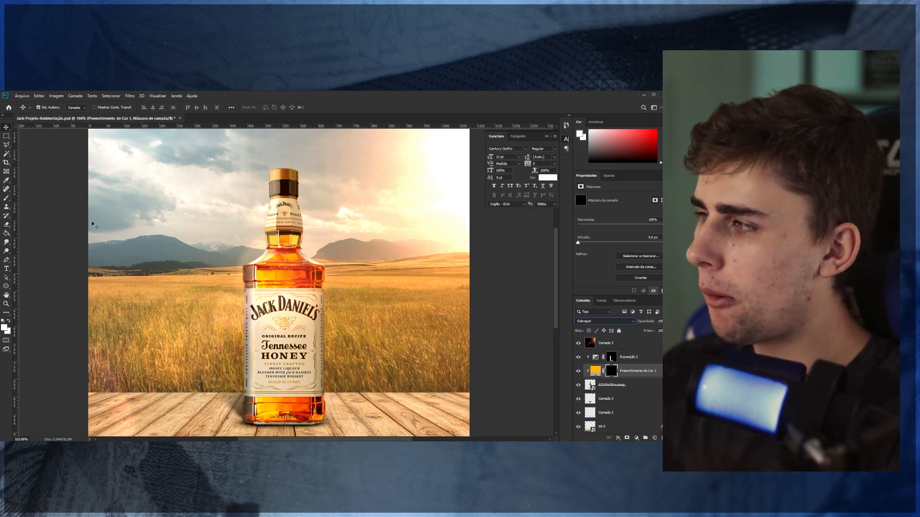
Try white brush strokes of different sizes on the gold fill's mask around the bottle's right side.
click(7, 197)
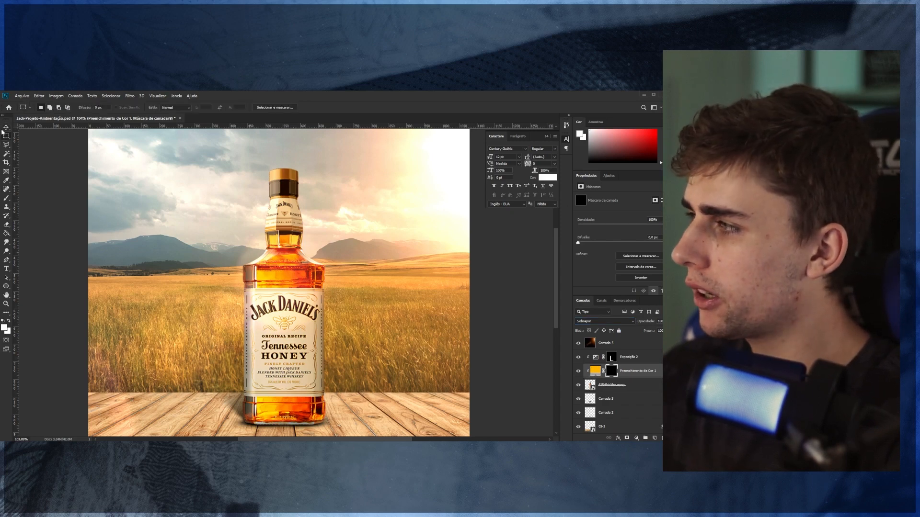
mouse_move(345, 286)
mouse_down()
mouse_move(376, 396)
mouse_move(366, 311)
mouse_up()
key(ctrl+z)
alt+right_click(366, 358)
scroll(381, 395, up, 5)
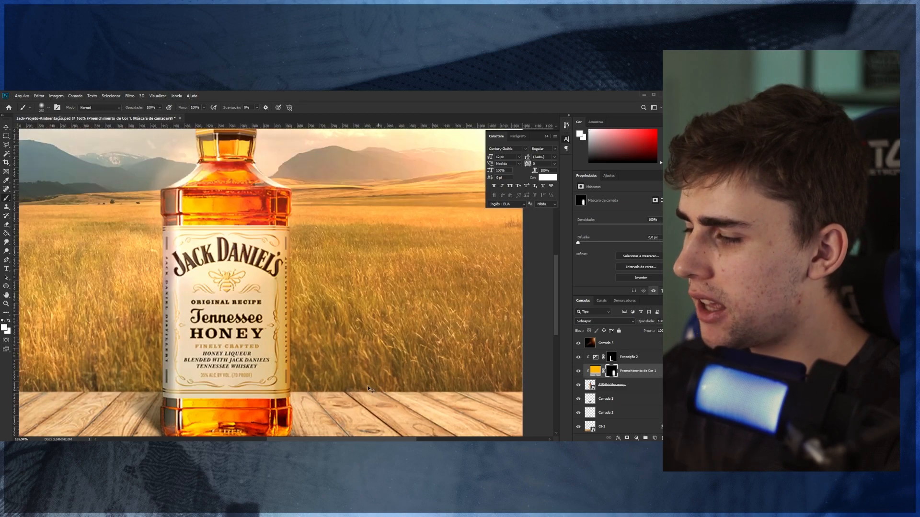
key(ctrl+z)
scroll(338, 381, down, 2)
alt+right_click(302, 353)
scroll(352, 267, down, 6)
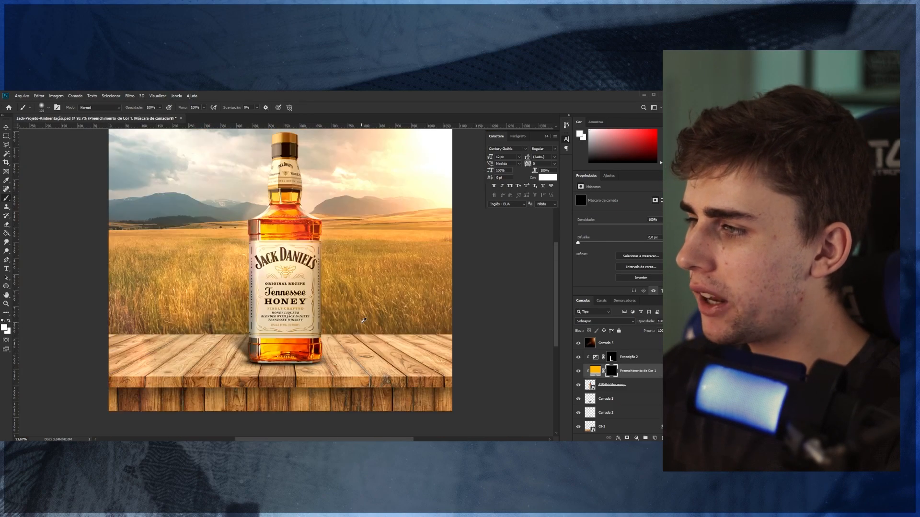
scroll(354, 230, down, 1)
scroll(307, 225, up, 3)
scroll(320, 249, up, 10)
alt+right_click(321, 245)
drag(293, 228, 299, 263)
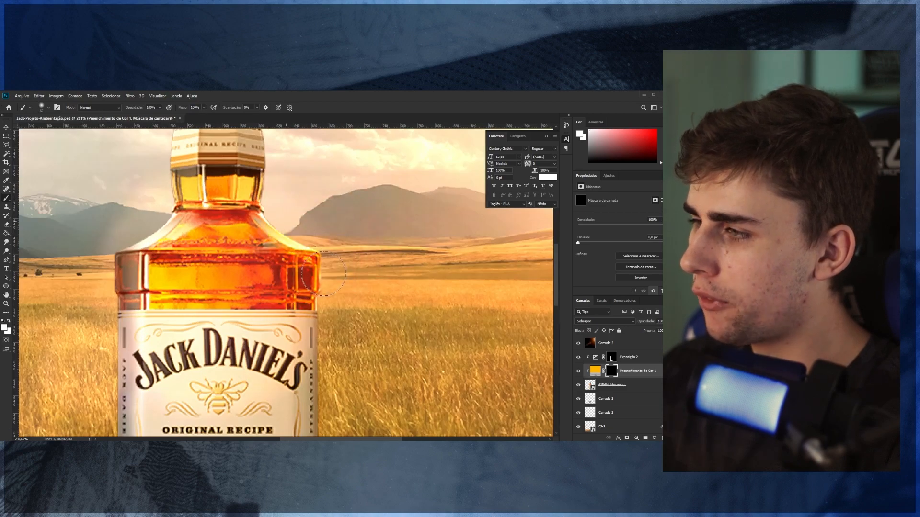
key(ctrl+z)
Paint white with a large soft brush on the gold fill's mask to light the bottle's right shoulder and side.
alt+right_click(304, 228)
drag(304, 230, 309, 259)
scroll(354, 271, down, 5)
scroll(355, 269, down, 3)
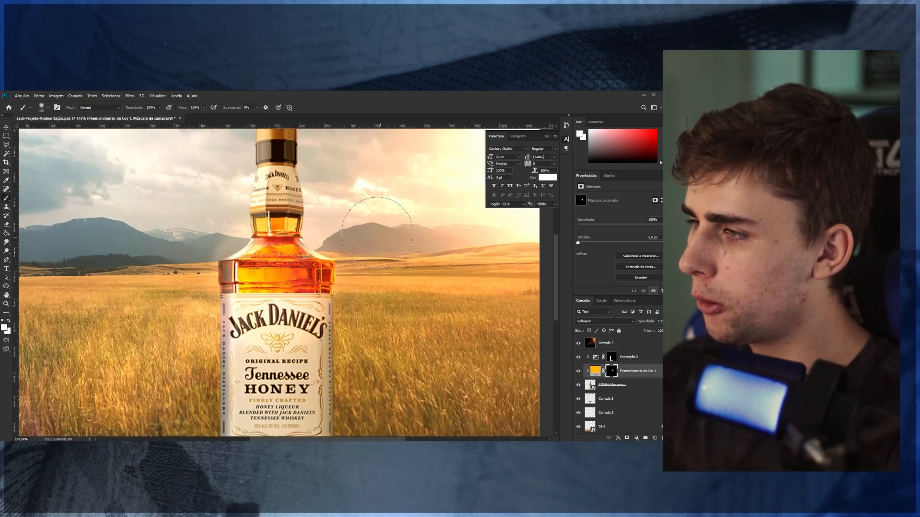
alt+right_click(348, 234)
click(371, 242)
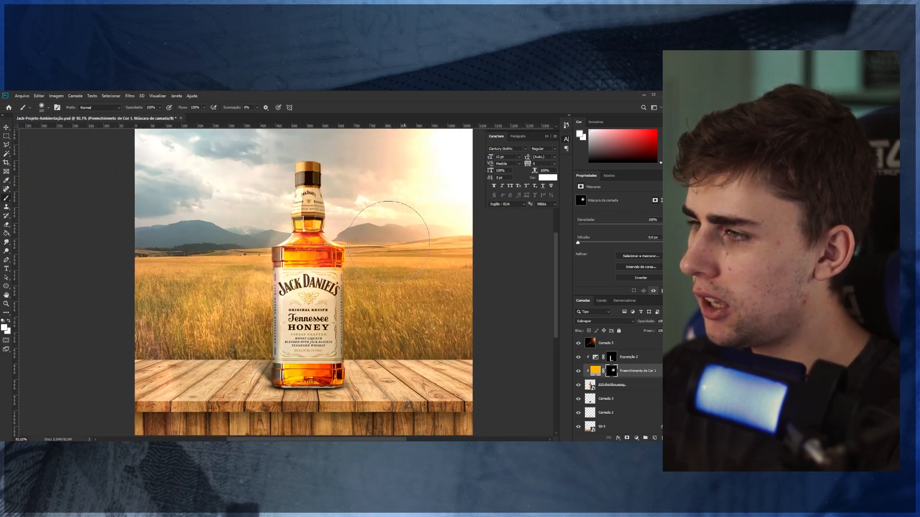
scroll(418, 251, down, 3)
scroll(374, 241, up, 5)
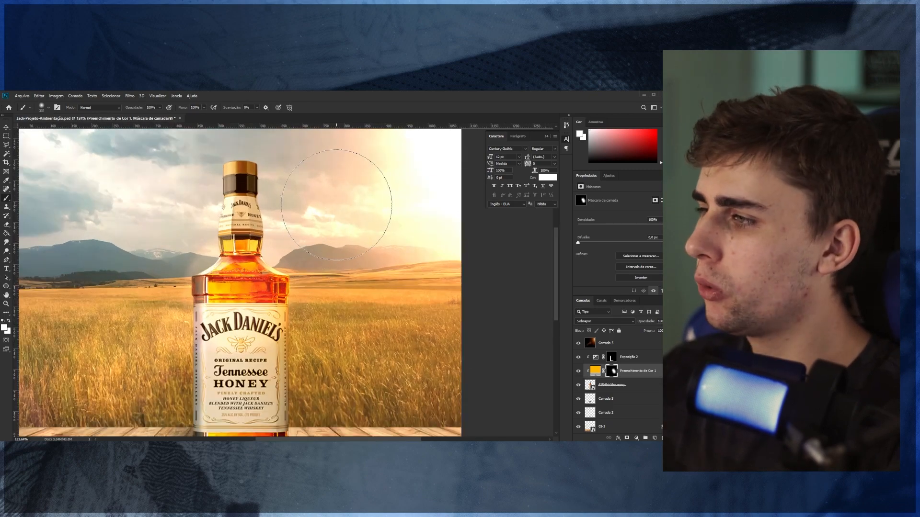
scroll(337, 205, down, 3)
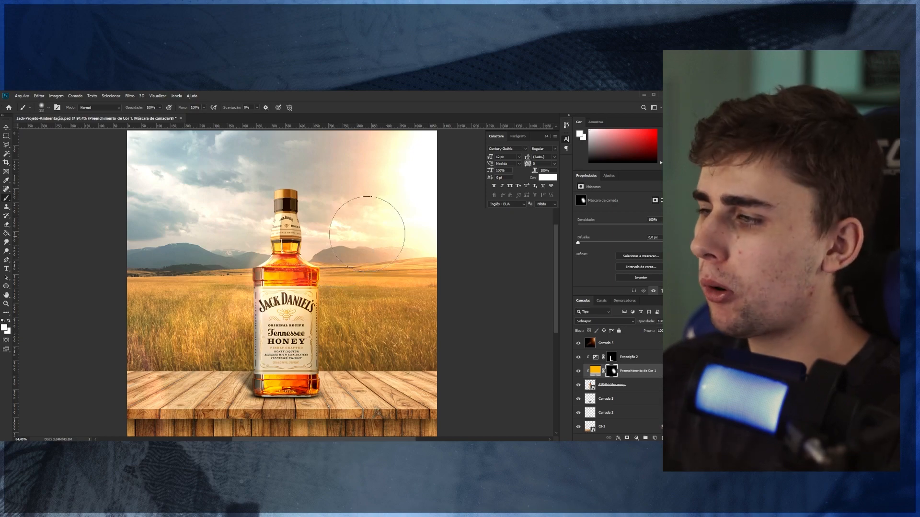
Extend the golden light along the right edge of the bottle's neck and lower body using a smaller brush on the mask.
scroll(367, 234, up, 4)
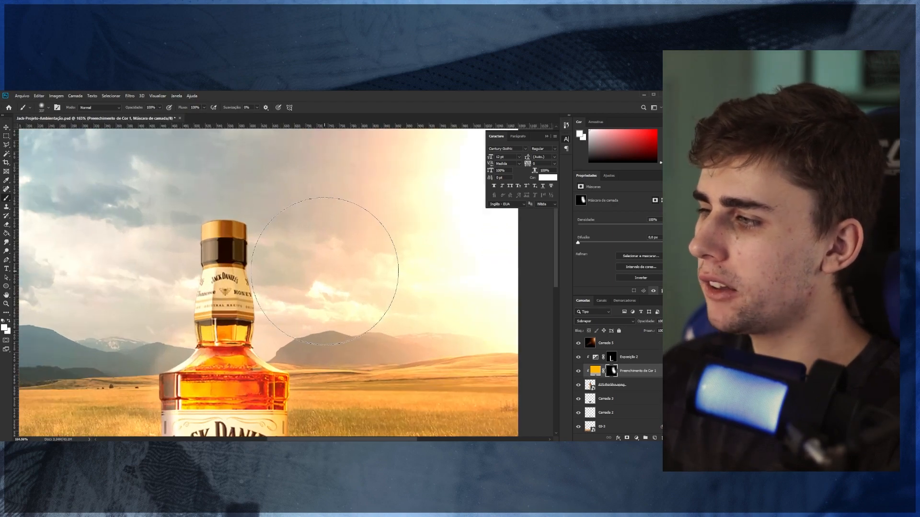
scroll(330, 278, down, 2)
mouse_move(301, 277)
alt+mouse_down()
mouse_move(235, 282)
mouse_move(265, 285)
mouse_move(219, 322)
alt+mouse_up()
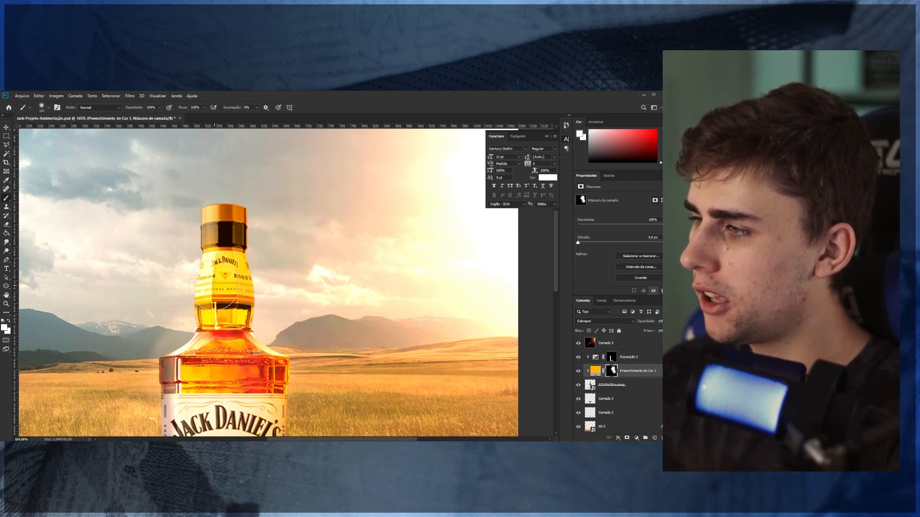
key(ctrl+z)
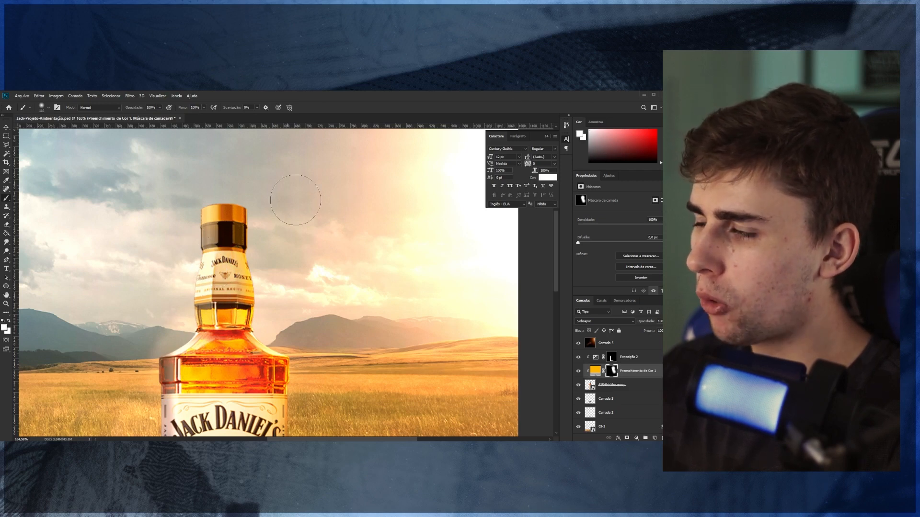
drag(240, 254, 268, 203)
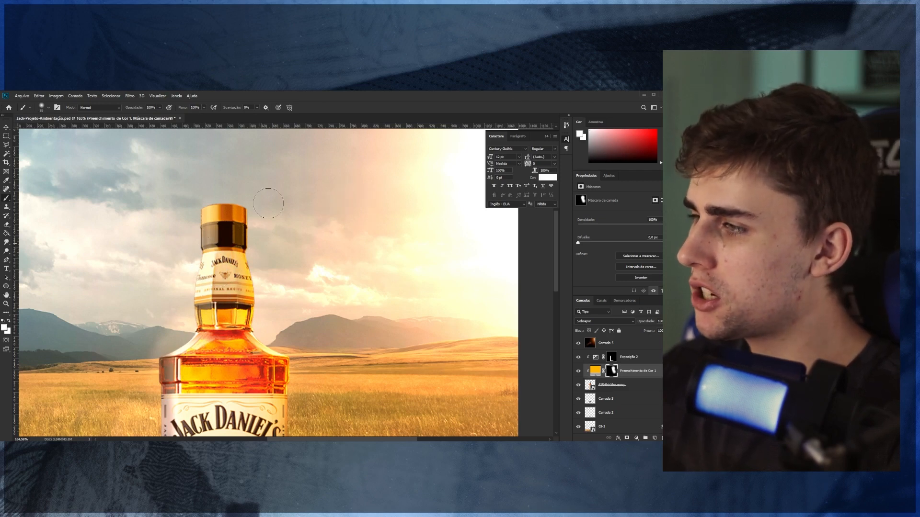
scroll(261, 251, down, 7)
scroll(263, 259, down, 3)
scroll(274, 325, up, 4)
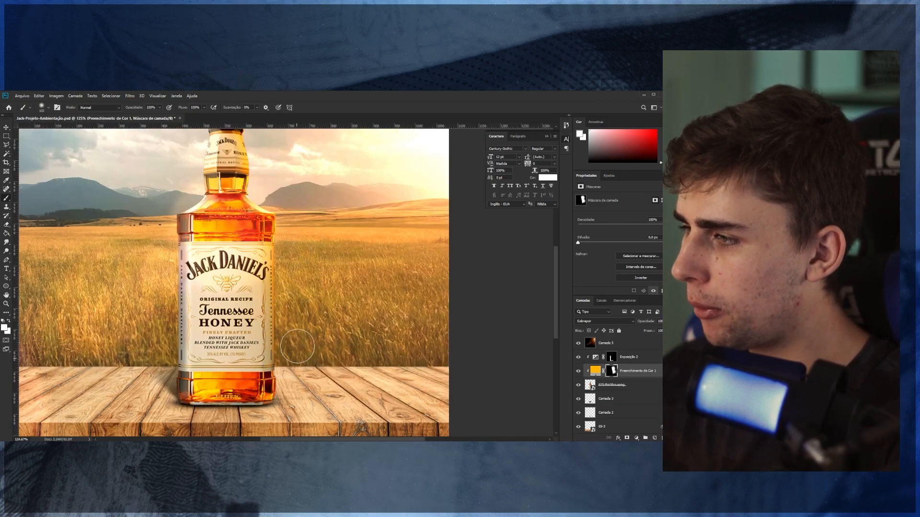
scroll(307, 287, up, 2)
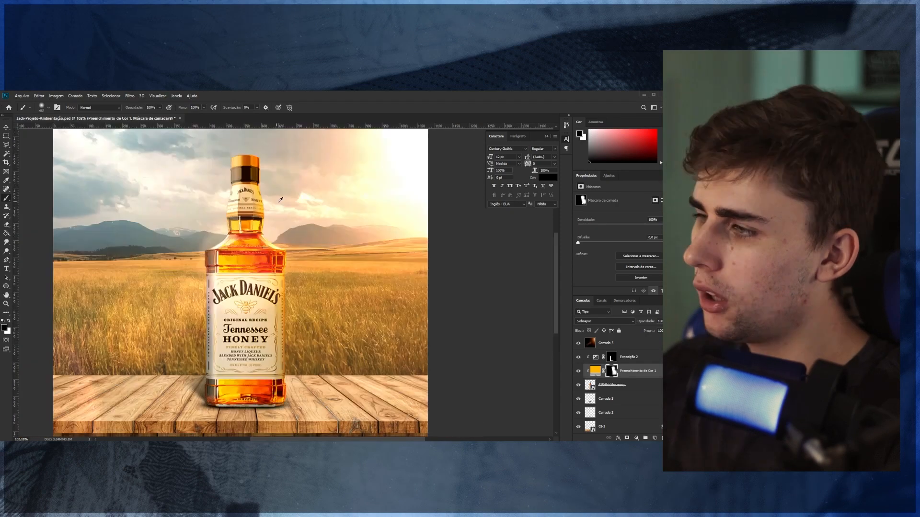
Toggle the gold fill's visibility and compare the bottle with and without the golden light, up close and from afar.
scroll(287, 287, down, 6)
scroll(341, 273, up, 2)
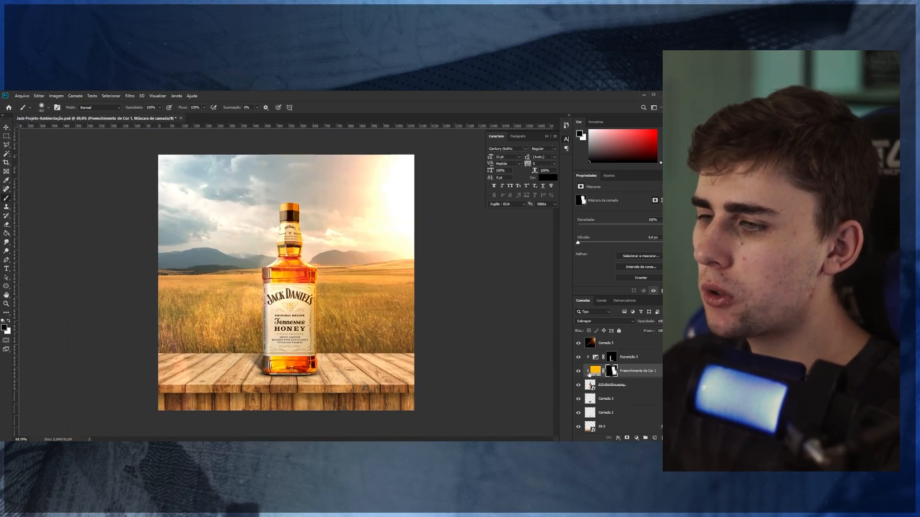
click(579, 371)
click(579, 371)
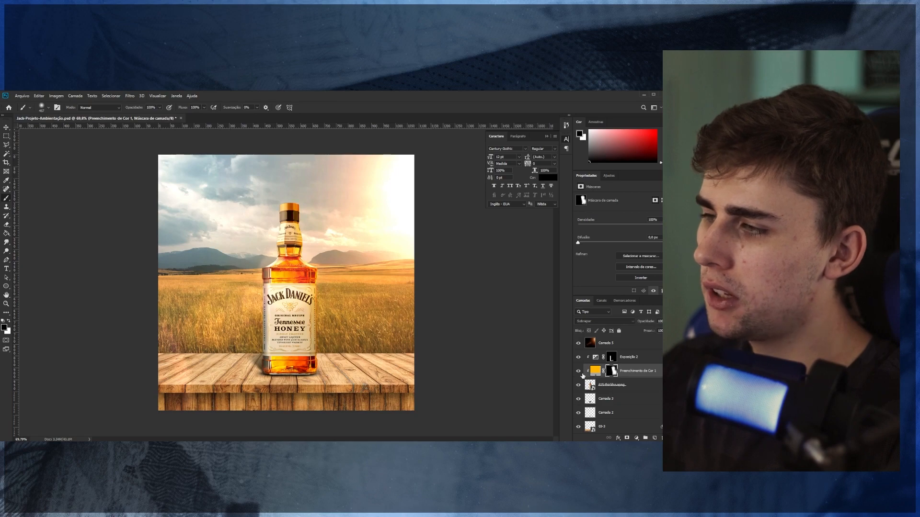
click(579, 371)
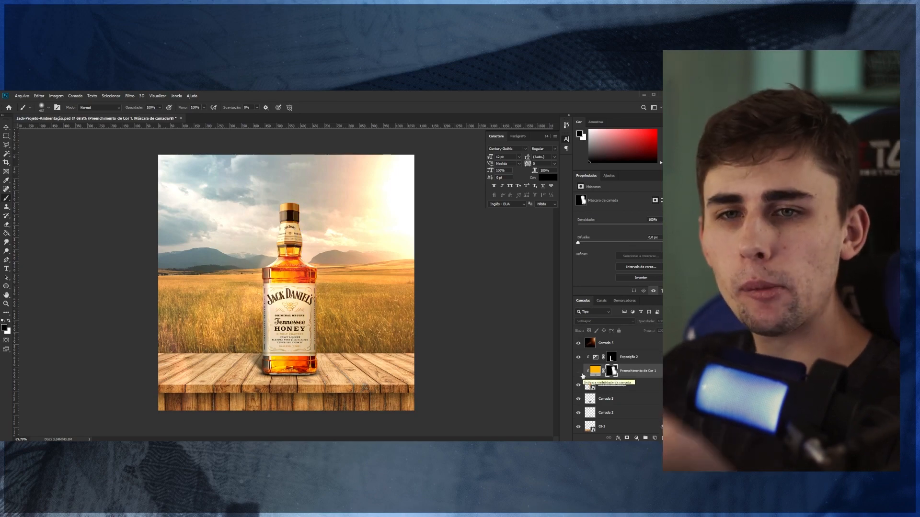
click(579, 373)
click(579, 372)
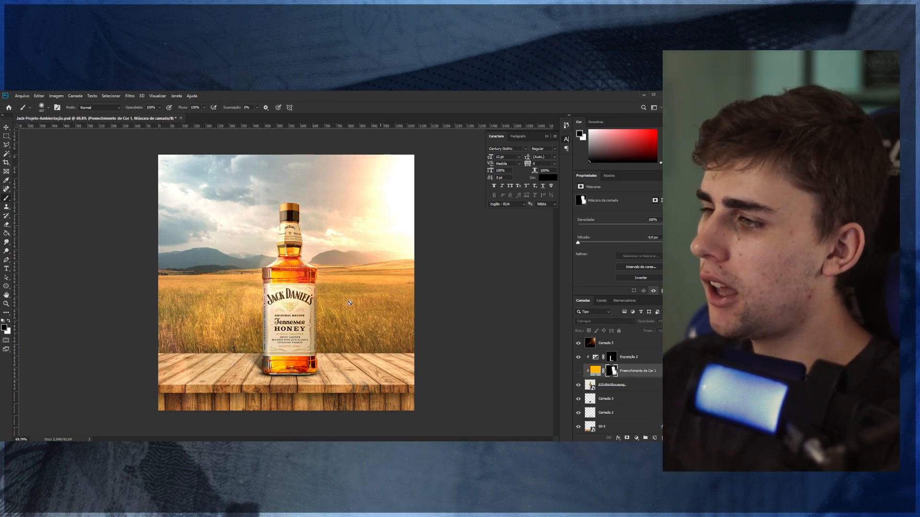
key(ctrl+plus)
key(ctrl+plus)
click(578, 372)
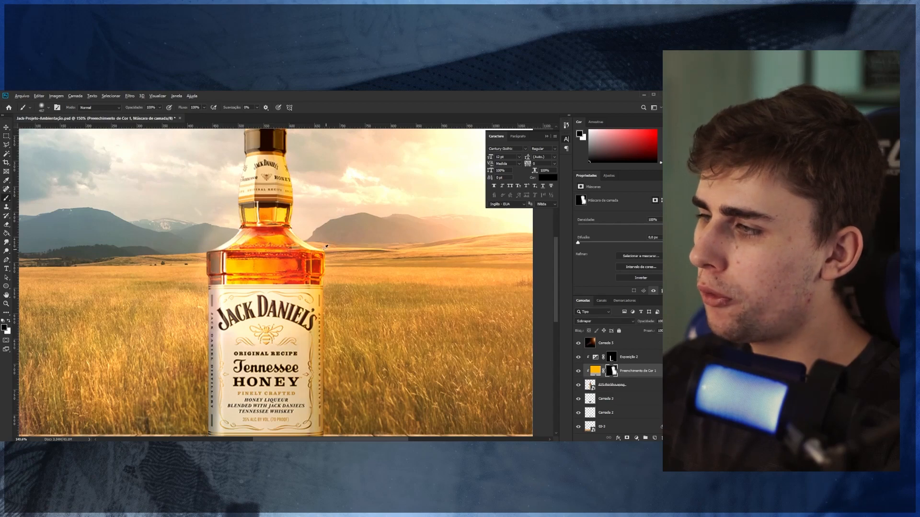
scroll(312, 201, up, 3)
scroll(307, 218, down, 8)
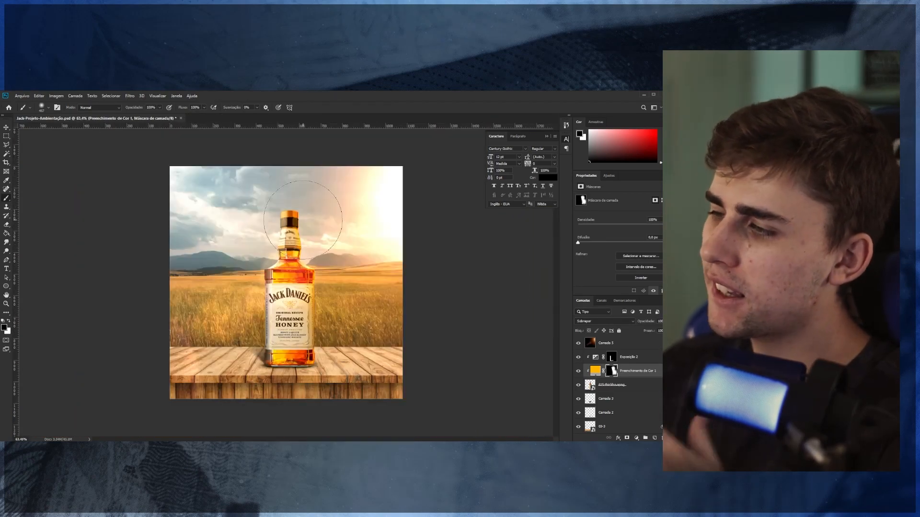
Add a golden solid color fill (b58a07) above the field landscape, clipped to it.
scroll(367, 261, up, 2)
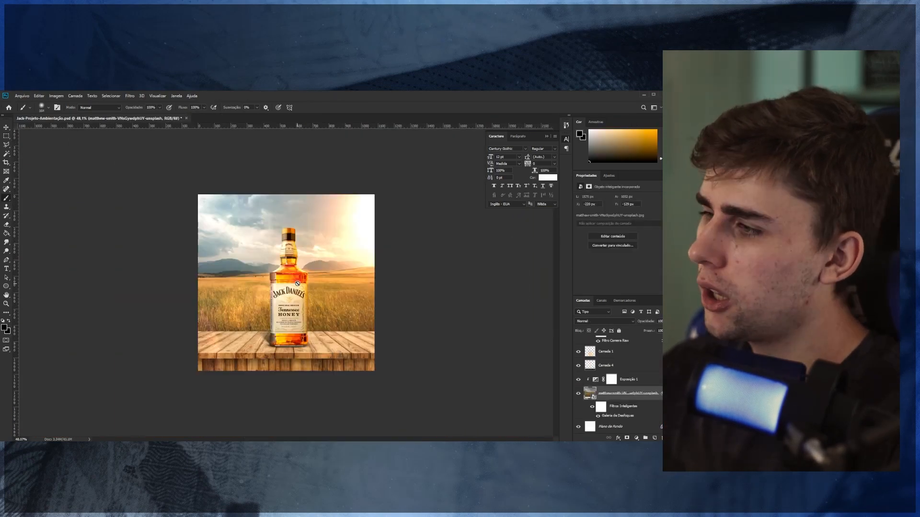
scroll(303, 277, up, 2)
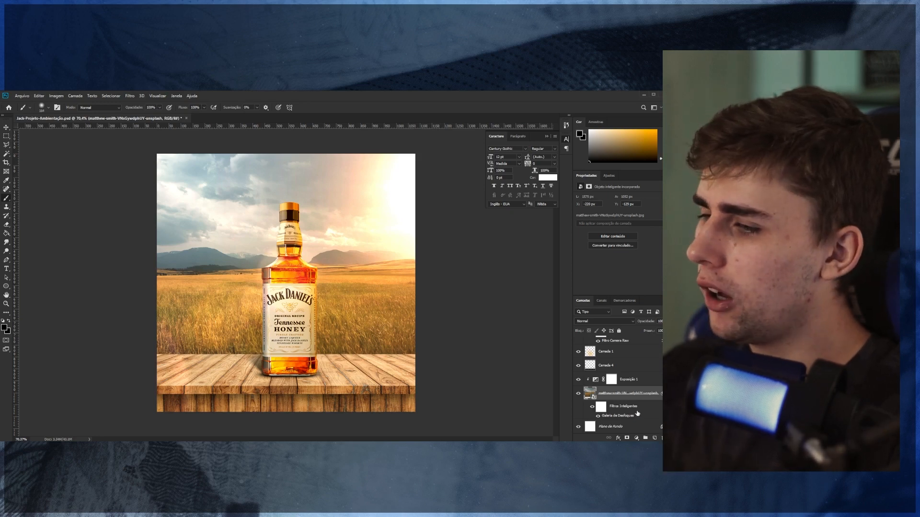
click(635, 438)
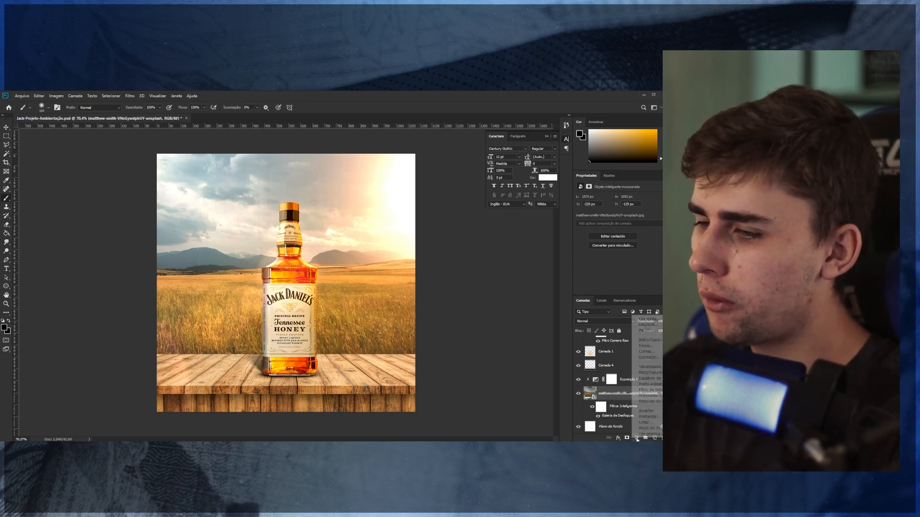
click(639, 319)
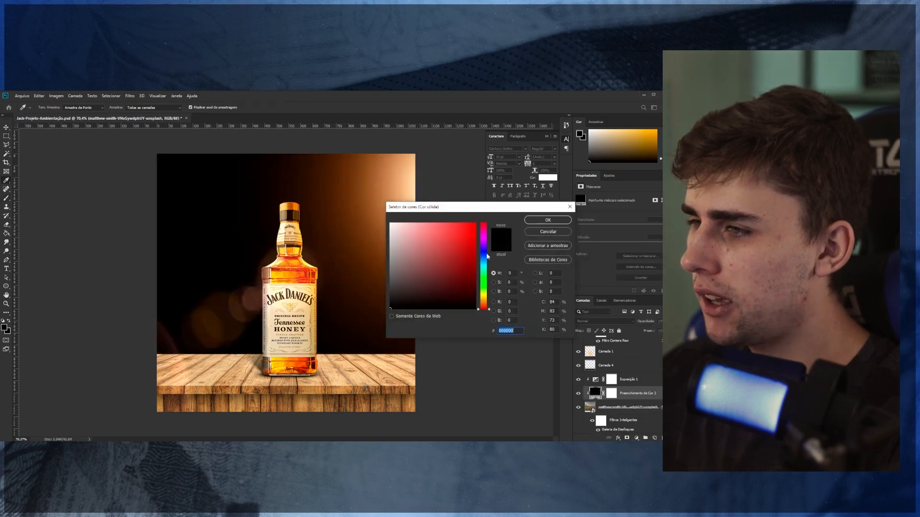
drag(484, 251, 484, 299)
click(472, 247)
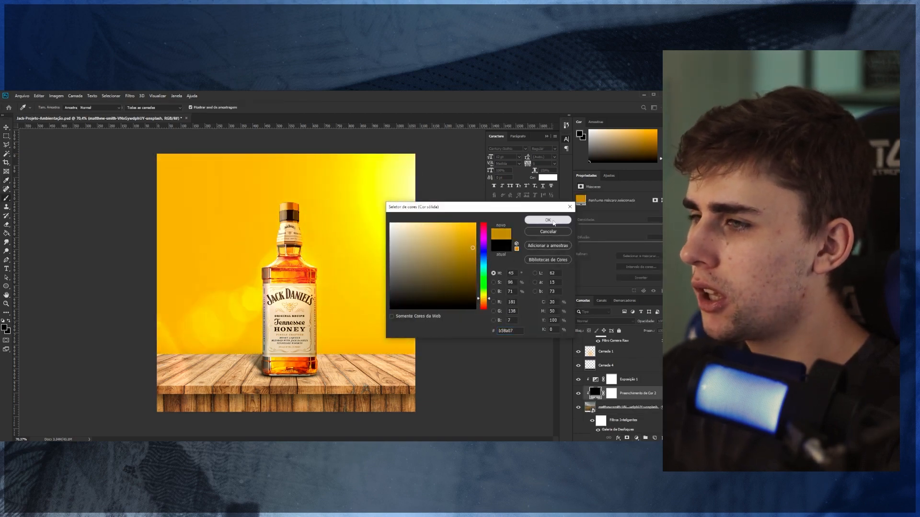
click(548, 220)
Set the landscape's gold fill to the Sobrepor blend mode at about 12% opacity and compare the image with and without it.
click(594, 321)
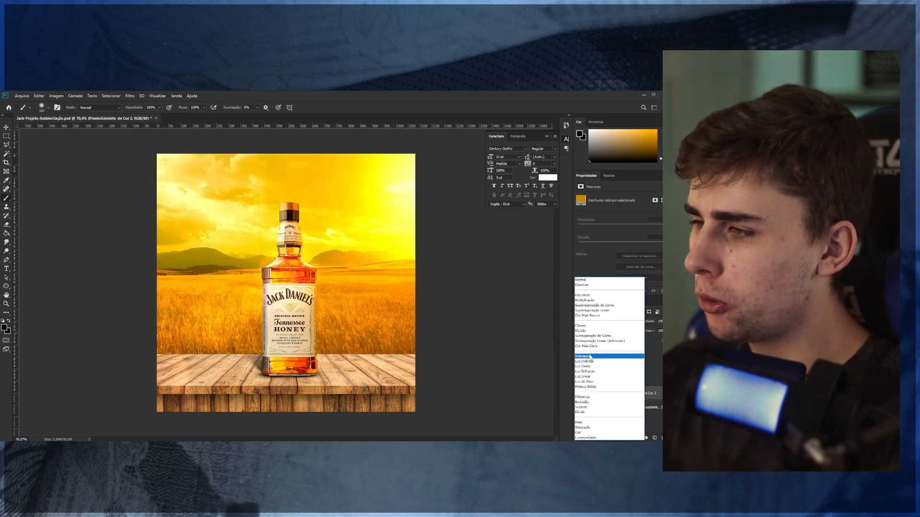
click(584, 356)
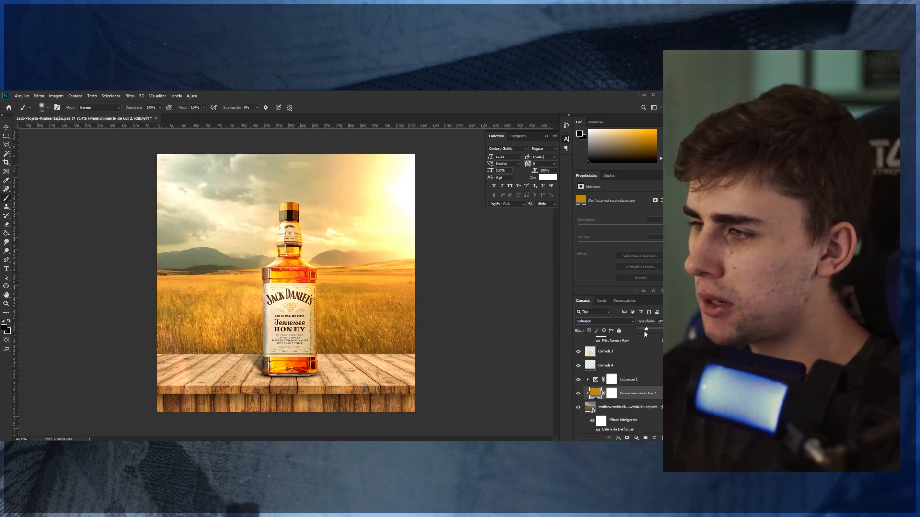
drag(644, 334, 644, 332)
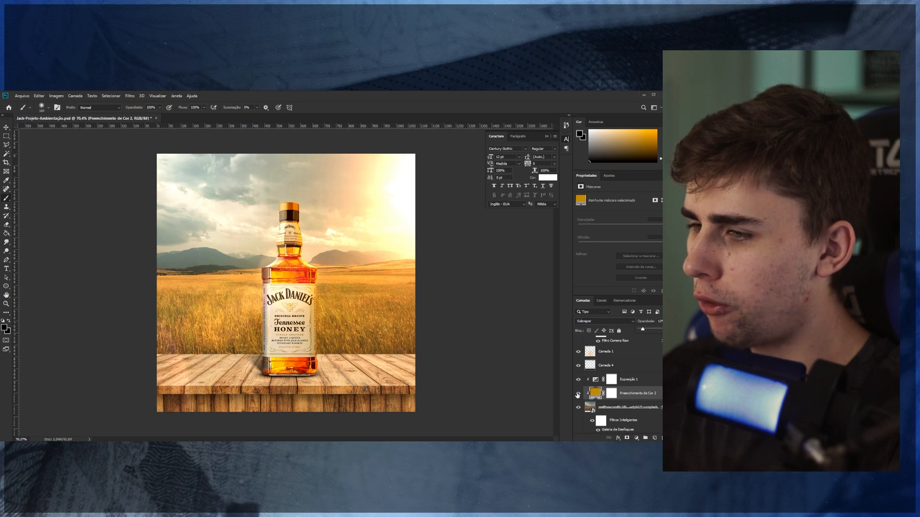
click(578, 393)
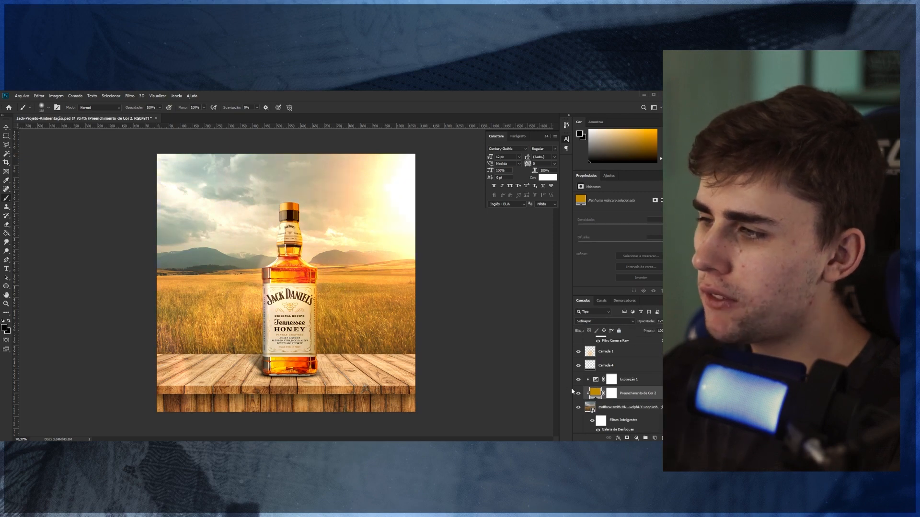
scroll(417, 354, down, 6)
scroll(402, 345, up, 5)
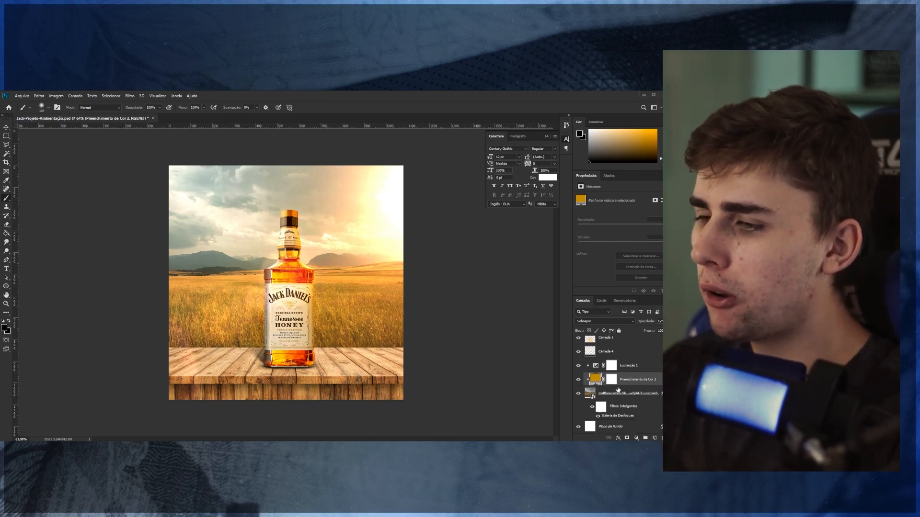
Select every layer from the field landscape up to the sun flare and duplicate them all.
click(617, 393)
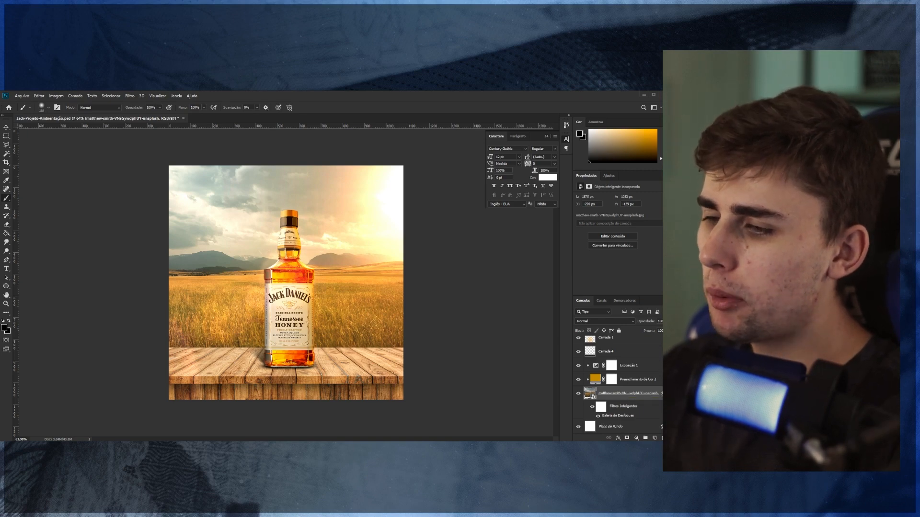
scroll(646, 393, up, 3)
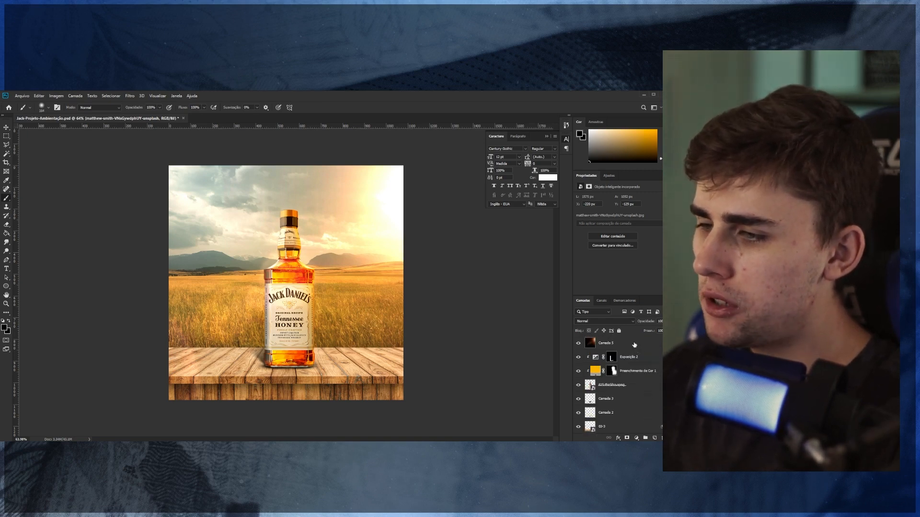
shift+click(632, 344)
scroll(626, 357, down, 3)
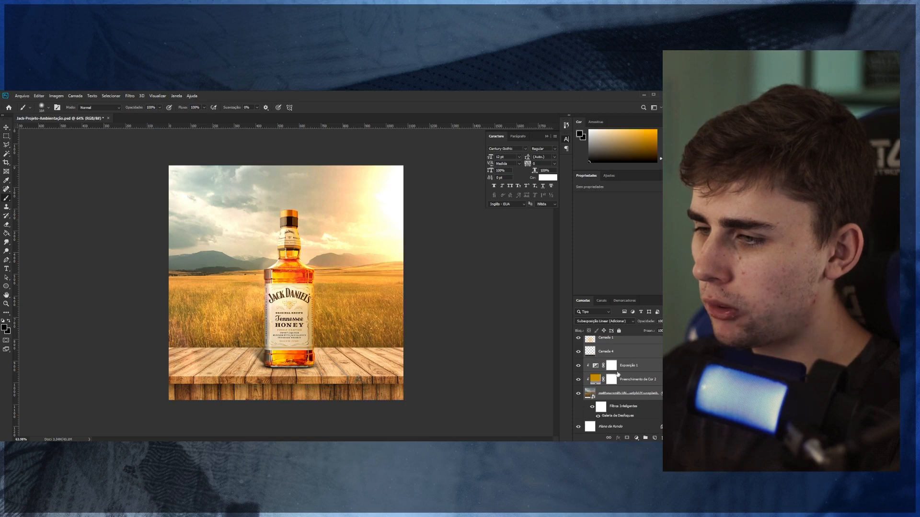
scroll(621, 374, up, 5)
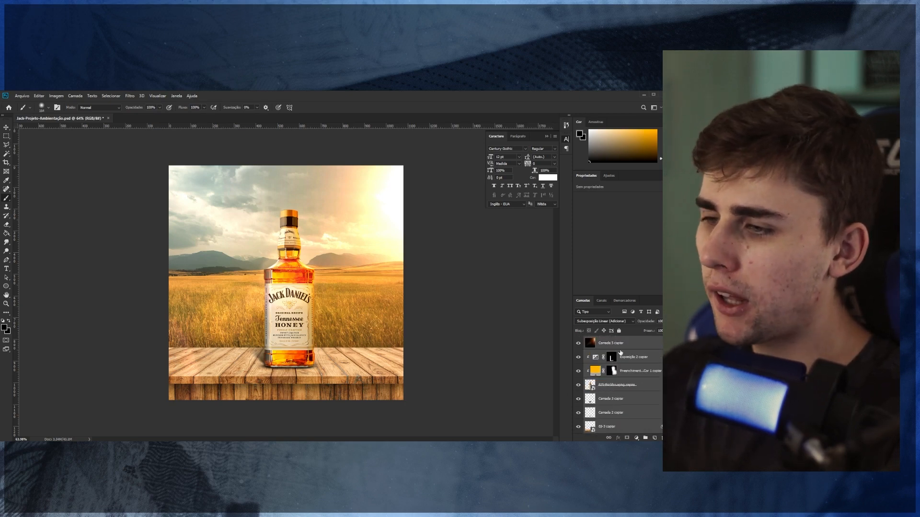
scroll(626, 390, down, 4)
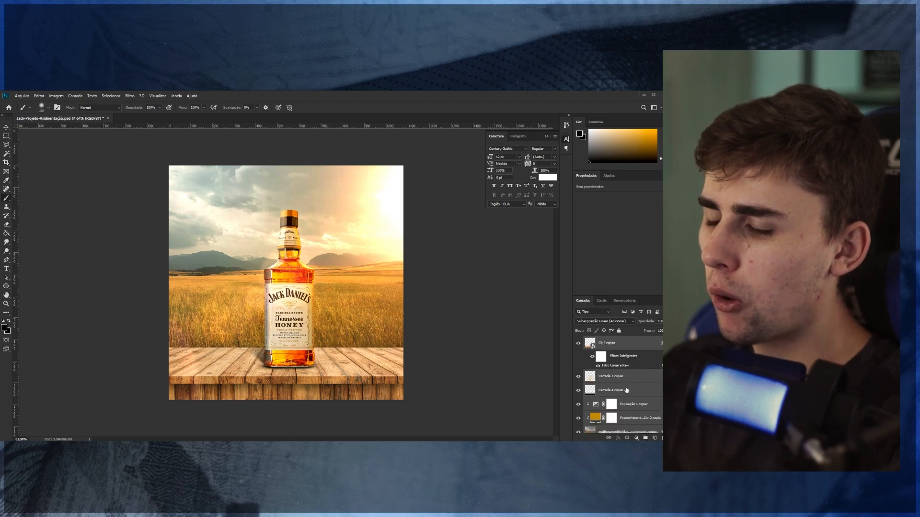
scroll(624, 381, up, 4)
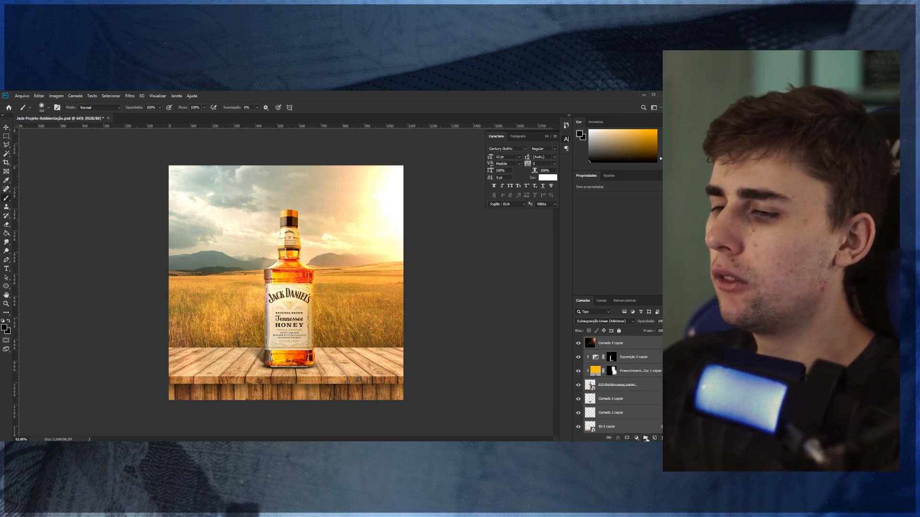
Group the duplicated layers and convert the group into a smart object.
key(ctrl+g)
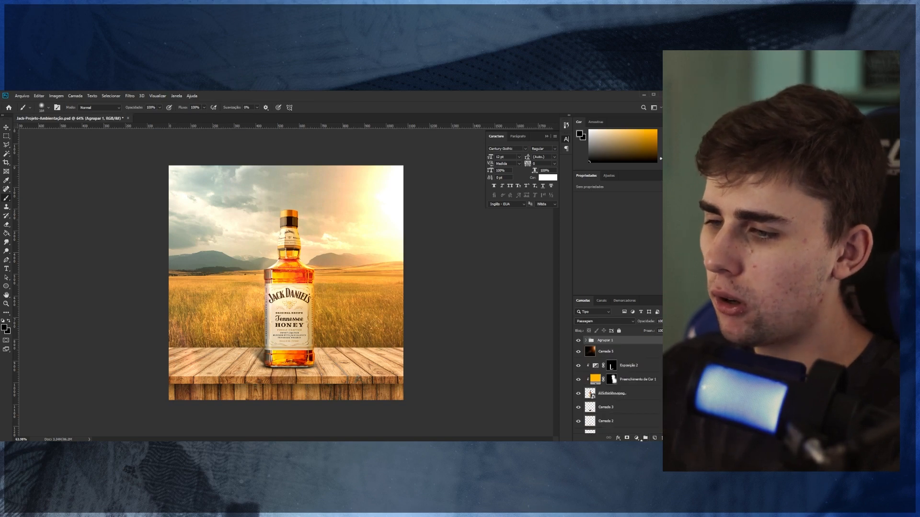
right_click(612, 342)
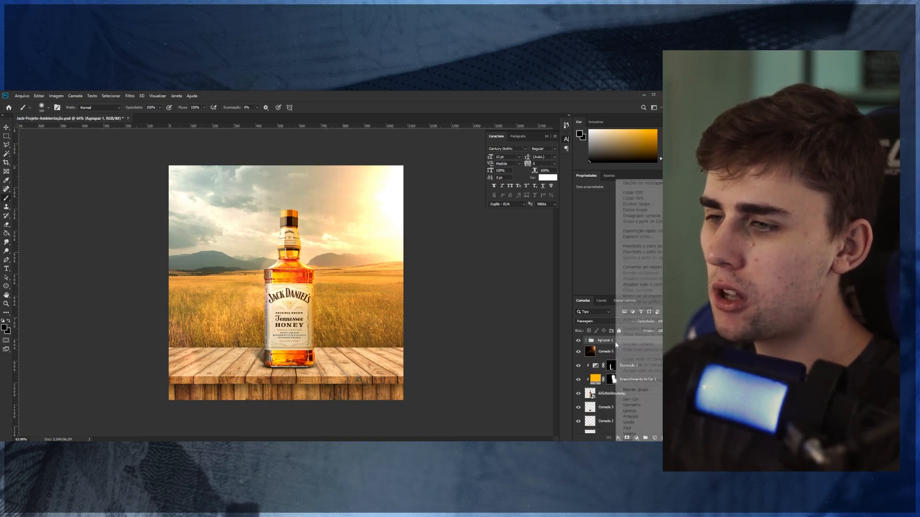
click(653, 267)
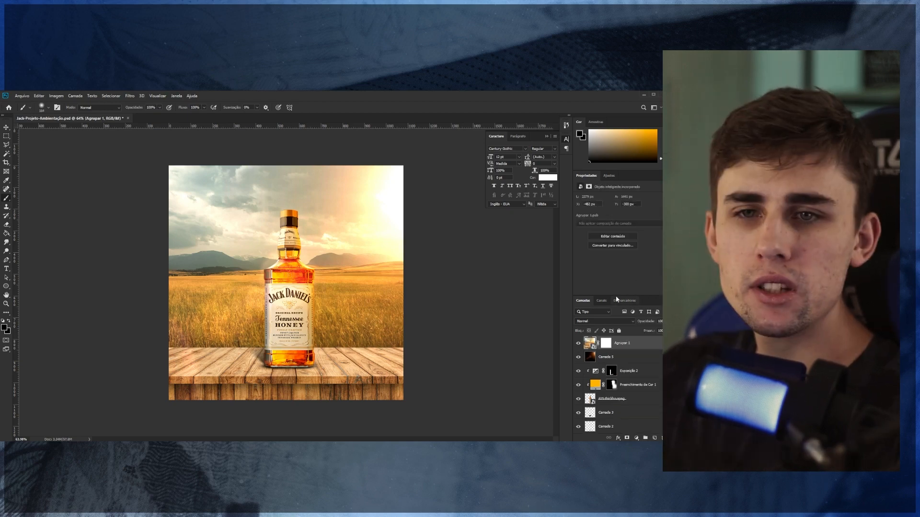
Open the Camera Raw filter on the grouped smart object and set contrast to +5, whites to +3 and blacks to +6.
click(132, 97)
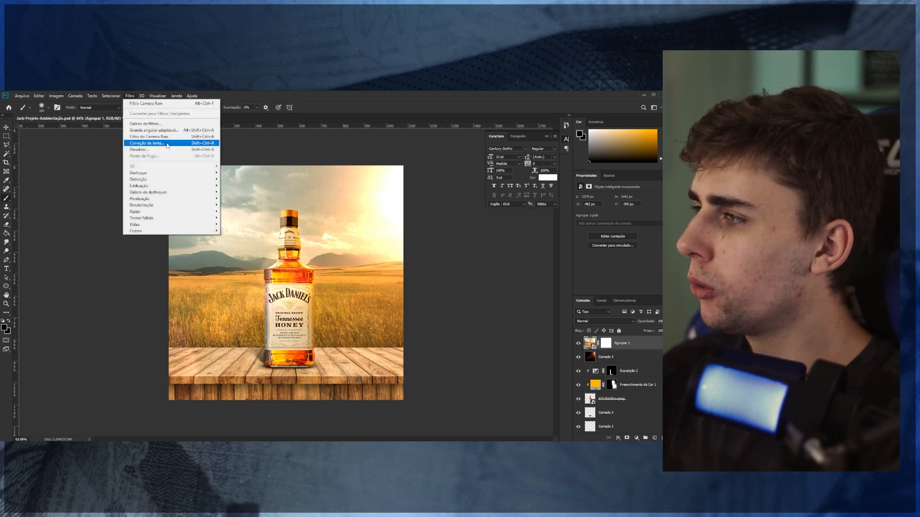
click(147, 137)
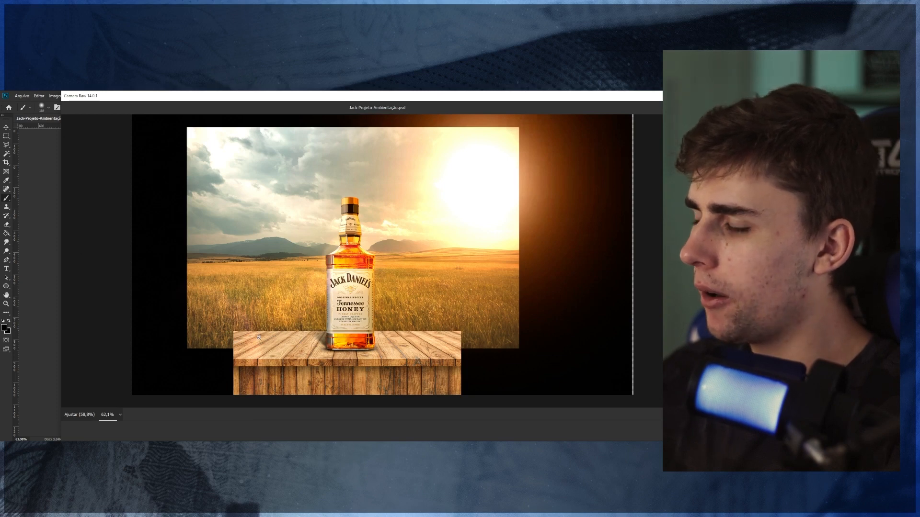
scroll(365, 302, up, 2)
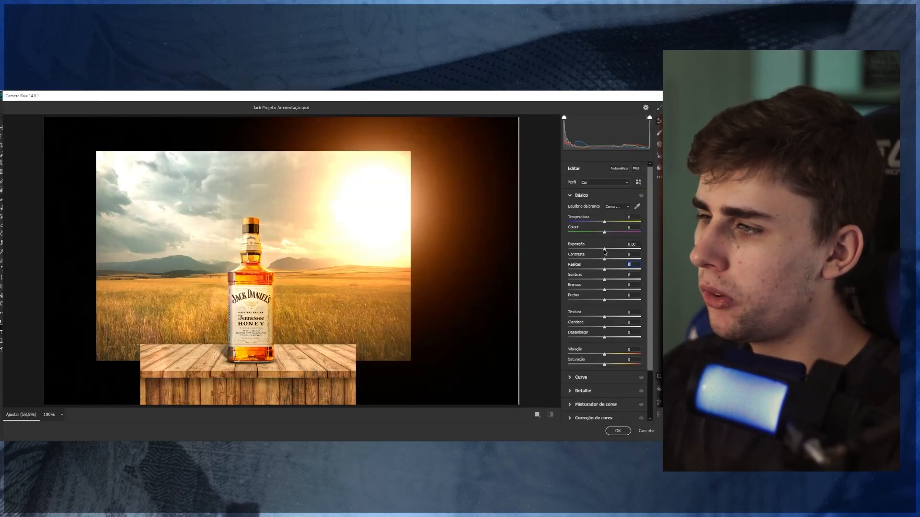
drag(604, 250, 637, 318)
key(ctrl+z)
key(ctrl+z)
key(ctrl+z)
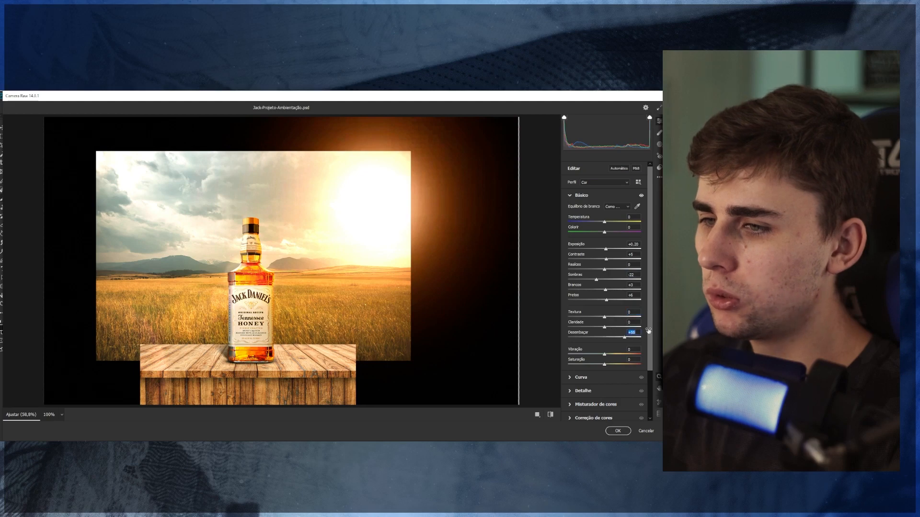
Reset dehaze to 0 and exposure to 0.00, set highlights to +6 and shadows to -8, apply the filter and inspect the composite.
text(0)
drag(603, 337, 641, 354)
key(ctrl+z)
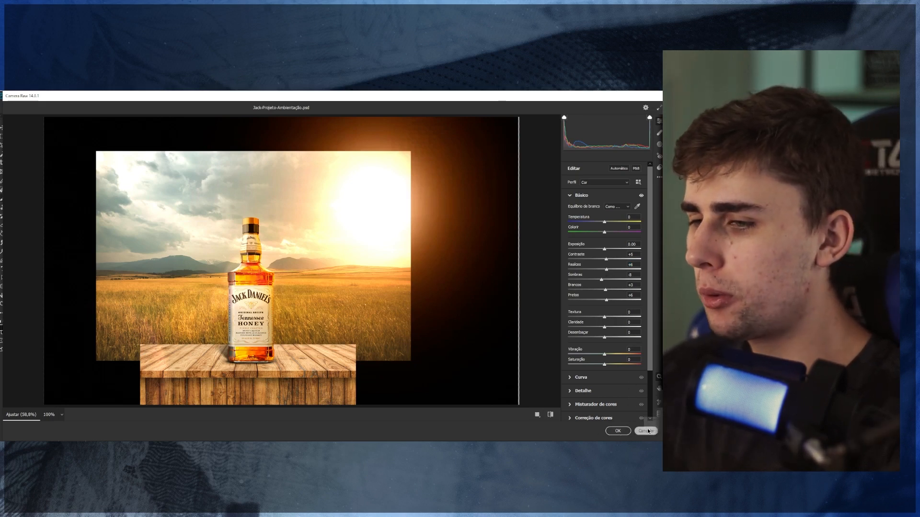
click(618, 431)
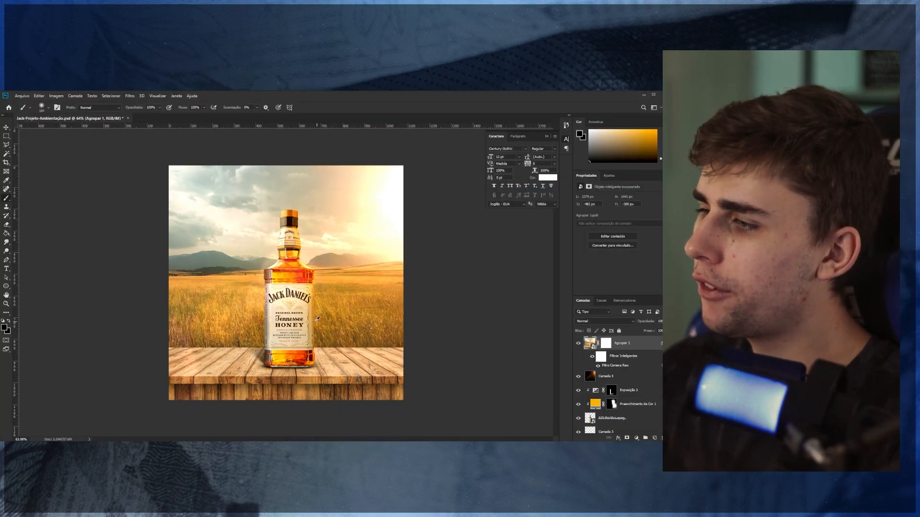
scroll(277, 306, up, 5)
scroll(275, 309, down, 6)
scroll(270, 311, up, 1)
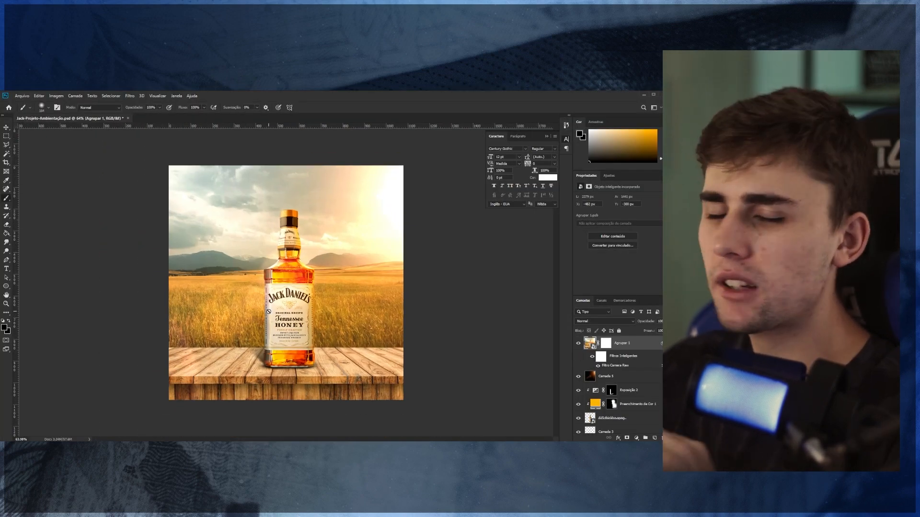